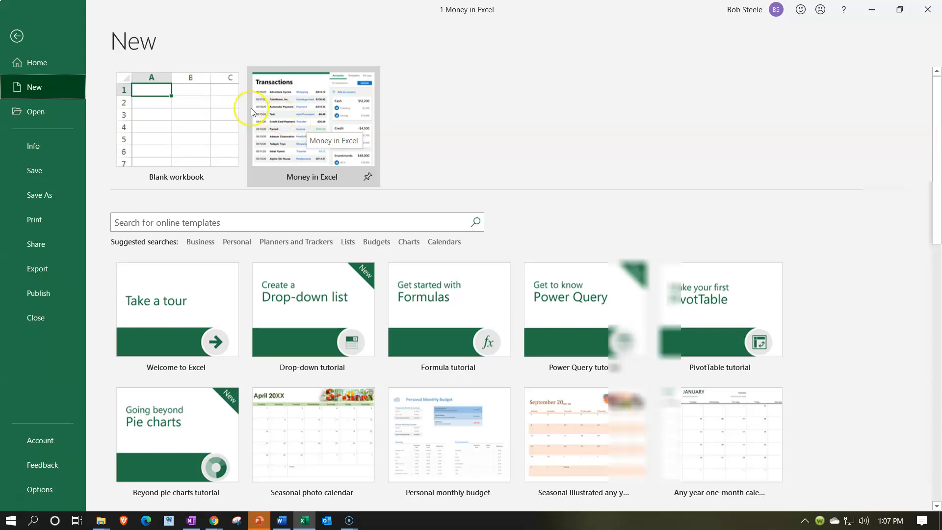
# Return to the workbook and check the year choices in the Transactions table's Date filter.
pyautogui.click(26, 40)
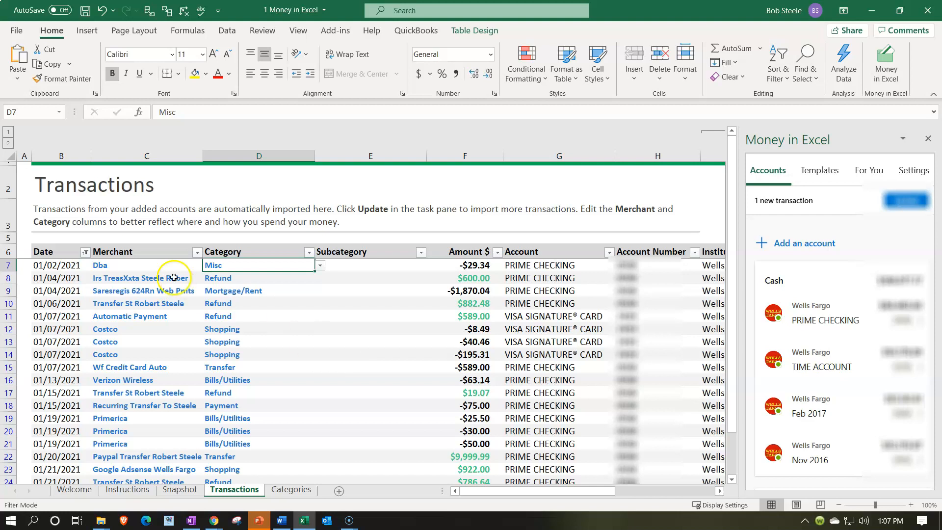
pyautogui.click(86, 252)
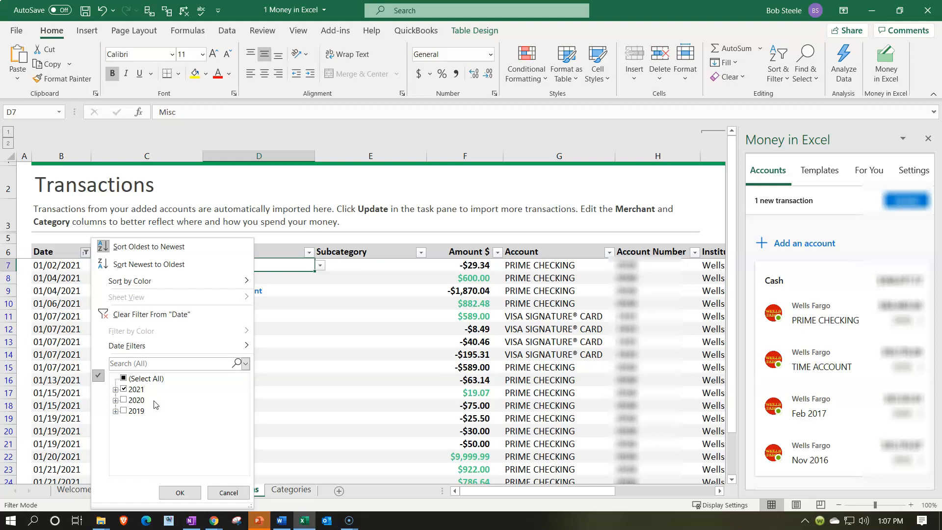
pyautogui.click(228, 187)
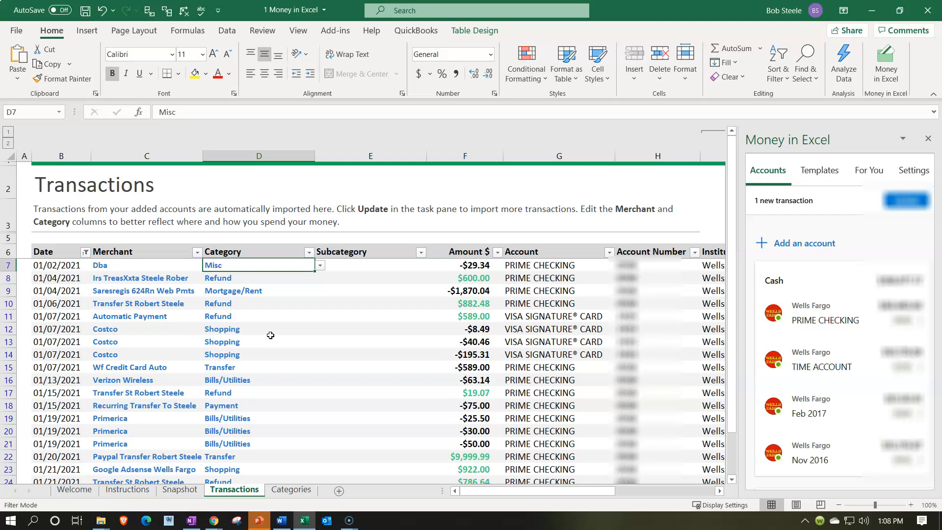
# Switch to QuickBooks Online in Chrome, show the navigation menu, and review the Checking account's bank transactions awaiting review.
pyautogui.moveTo(214, 521)
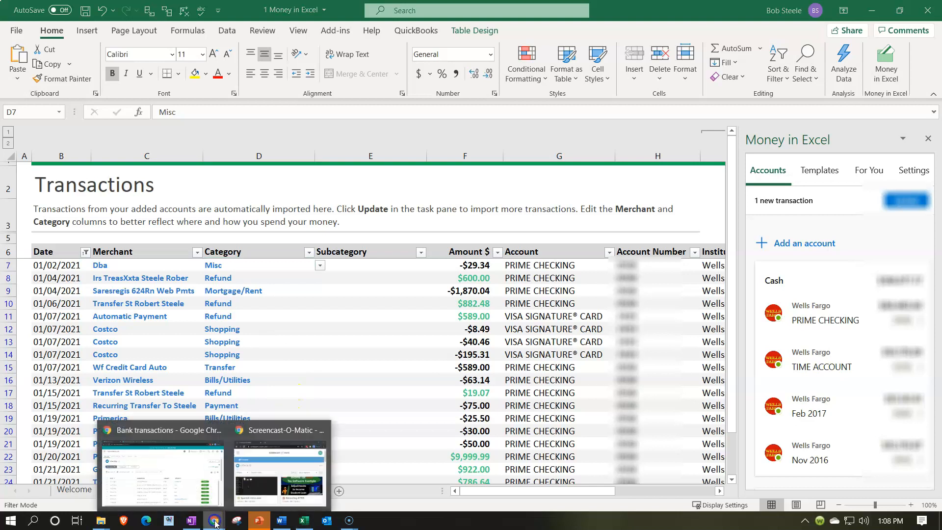
pyautogui.click(184, 484)
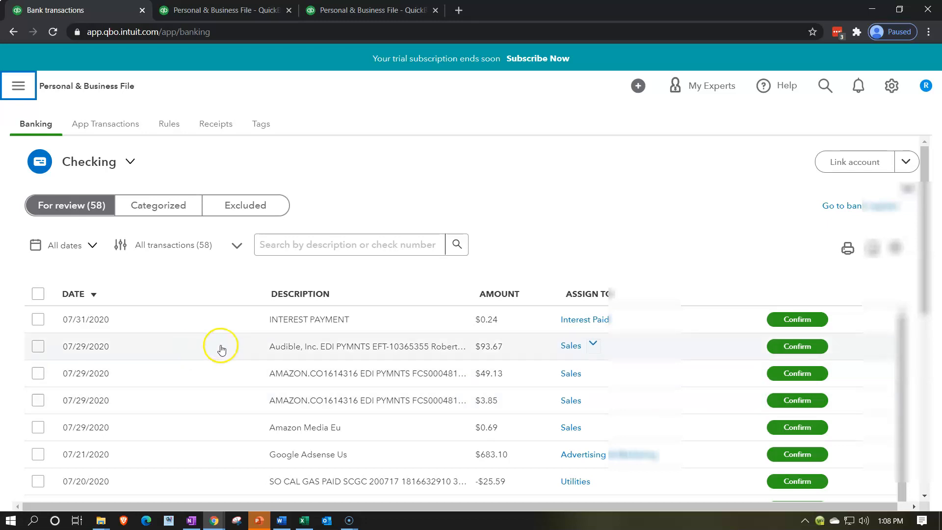
pyautogui.click(18, 85)
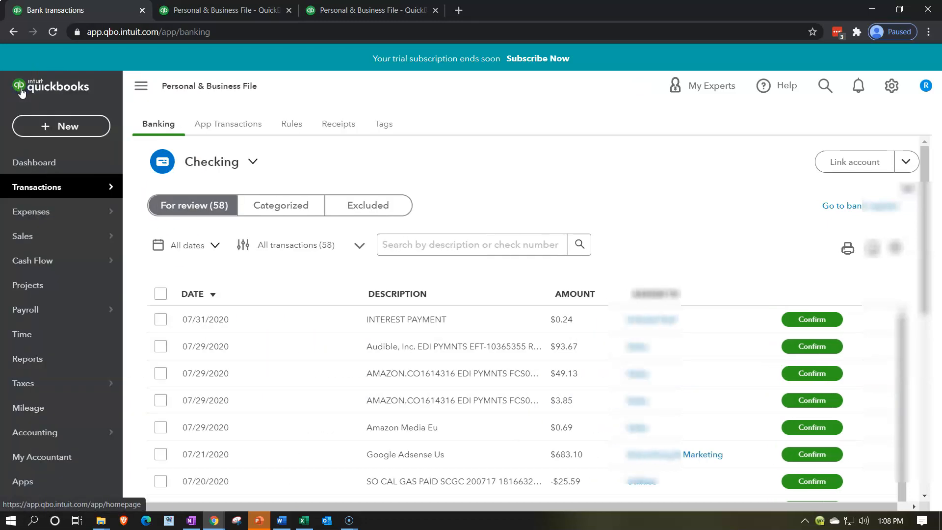
pyautogui.click(42, 190)
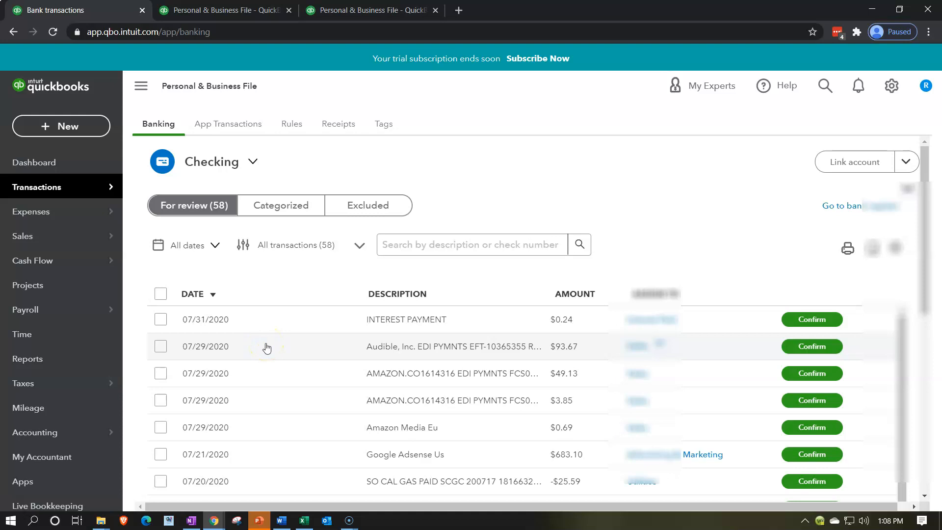
pyautogui.scroll(-5, 267, 363)
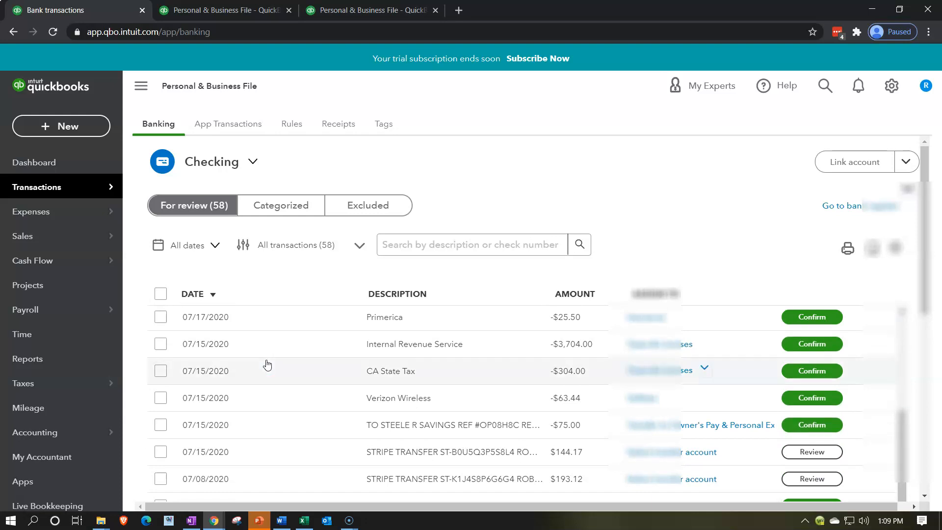
# Look over the 2020 Balance Sheet and Profit and Loss reports, and return to the bank transactions.
pyautogui.click(234, 10)
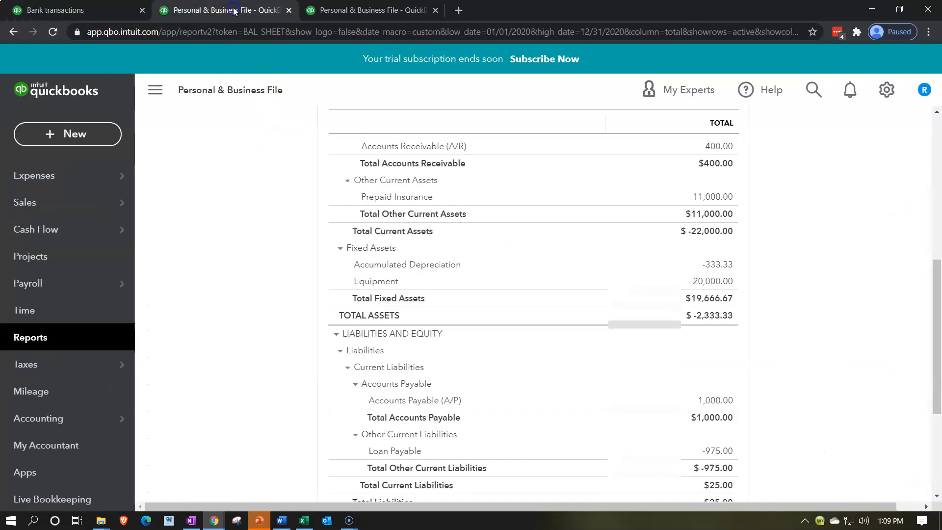
pyautogui.scroll(10, 273, 210)
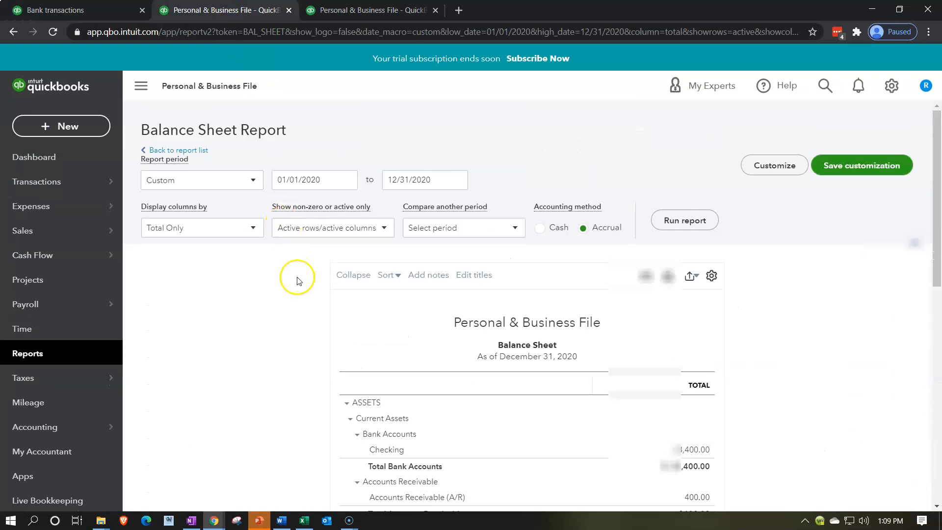
pyautogui.click(363, 11)
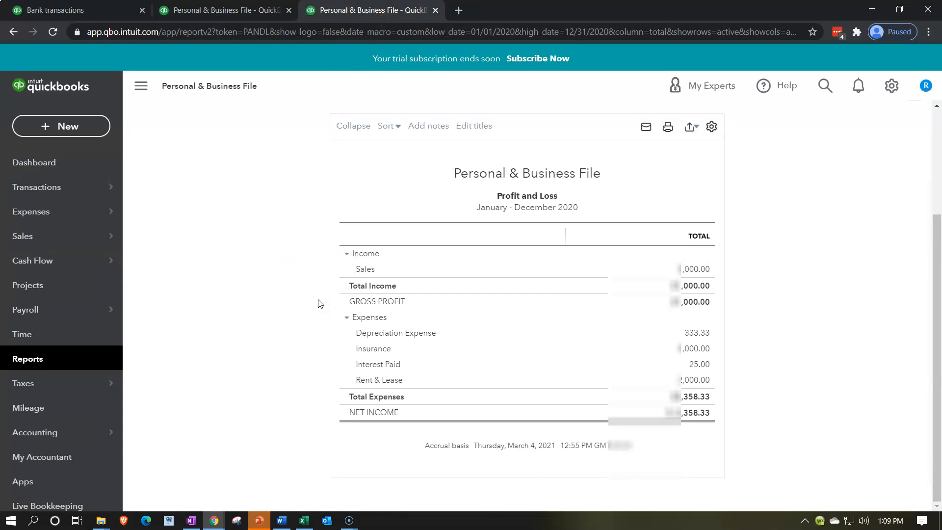
pyautogui.click(792, 411)
pyautogui.click(114, 16)
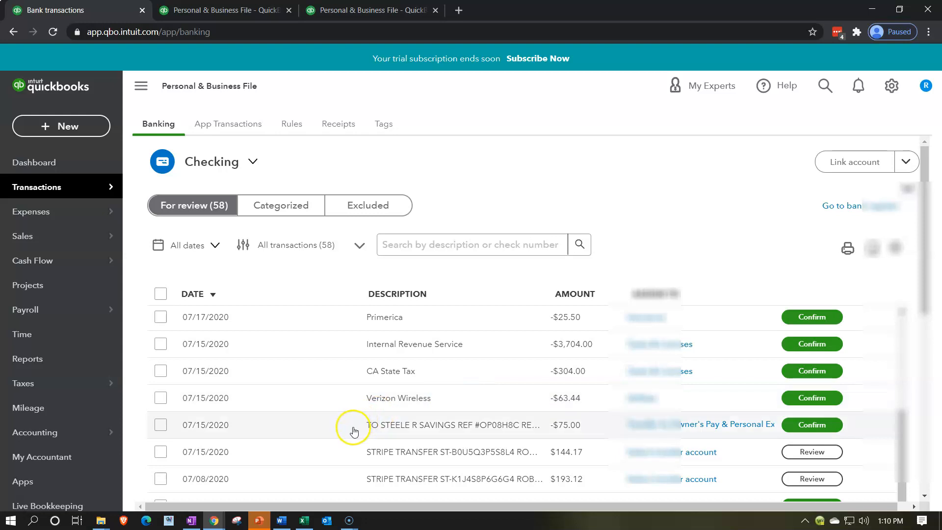
# Switch back to the Excel workbook and inspect the Date filter of the Transactions table, keeping its current selection.
pyautogui.click(304, 519)
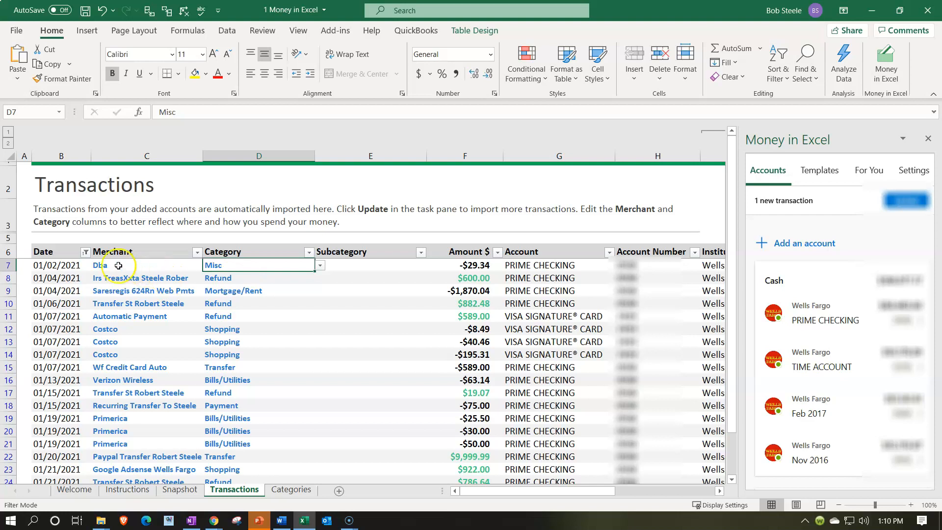
pyautogui.click(85, 252)
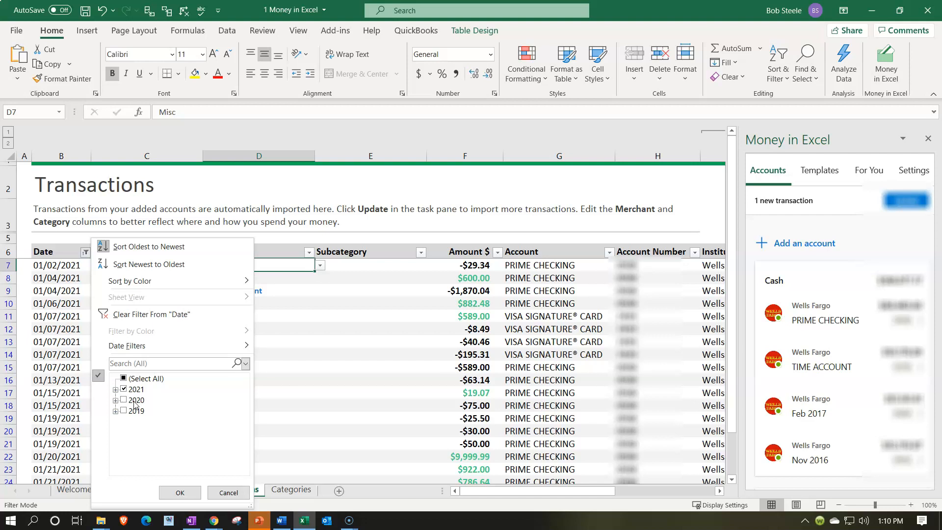
pyautogui.click(194, 493)
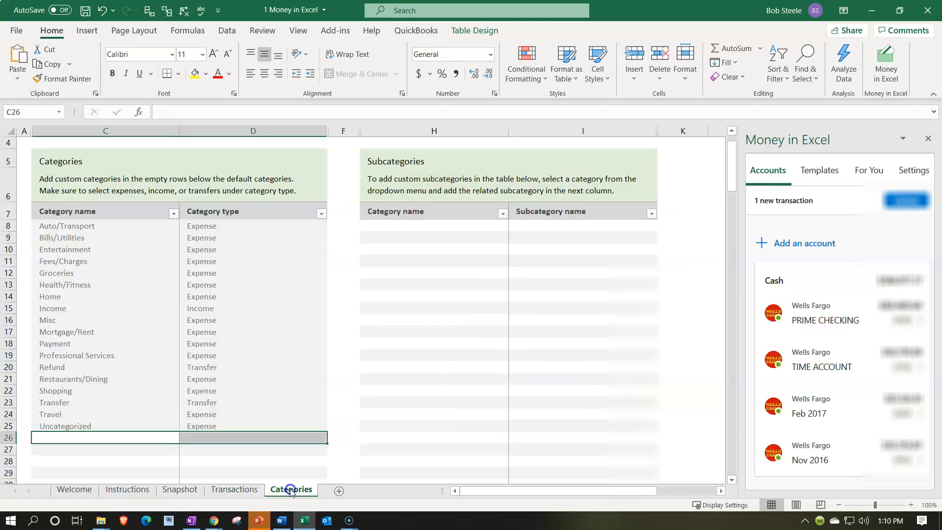
# Examine the default category names and category types on the Categories sheet.
pyautogui.click(291, 490)
pyautogui.click(122, 262)
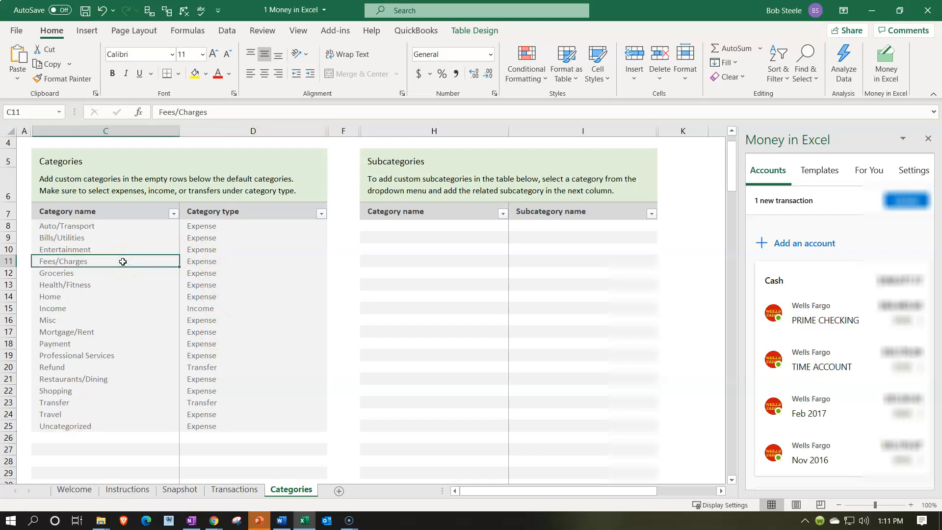
pyautogui.click(199, 269)
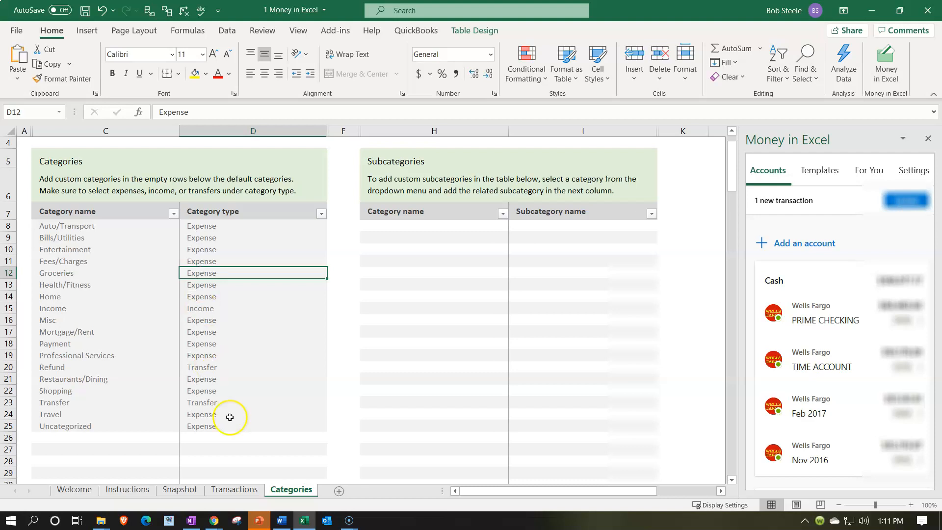
# Go back to the Transactions sheet and view the category choices for the Dba transaction in row 7.
pyautogui.click(248, 490)
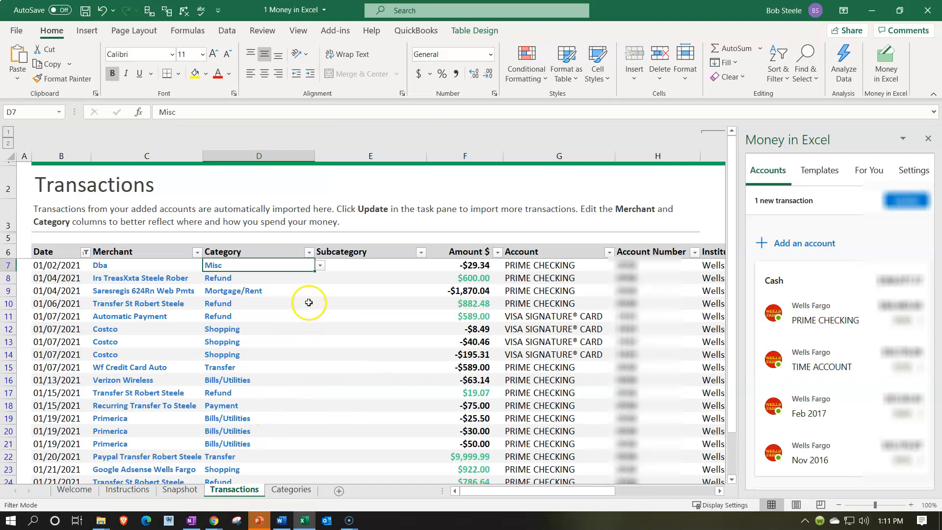
pyautogui.click(320, 265)
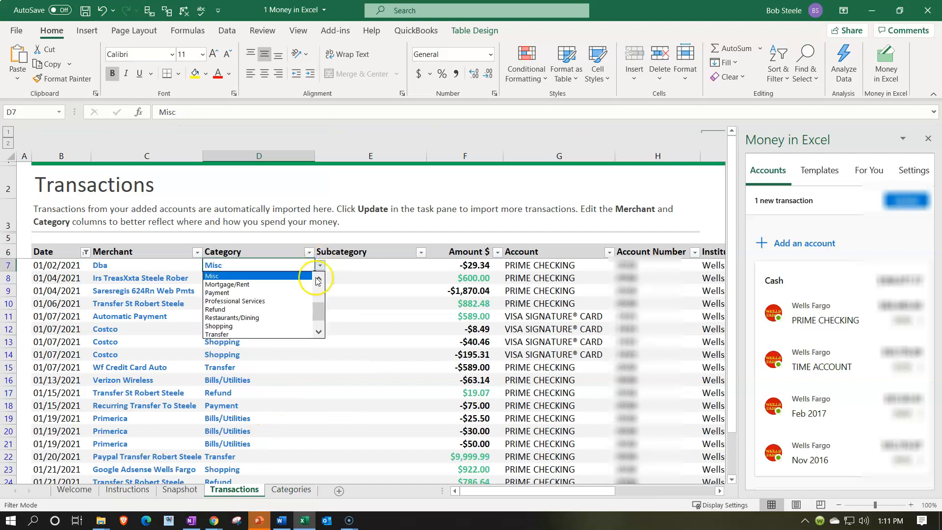
pyautogui.click(320, 266)
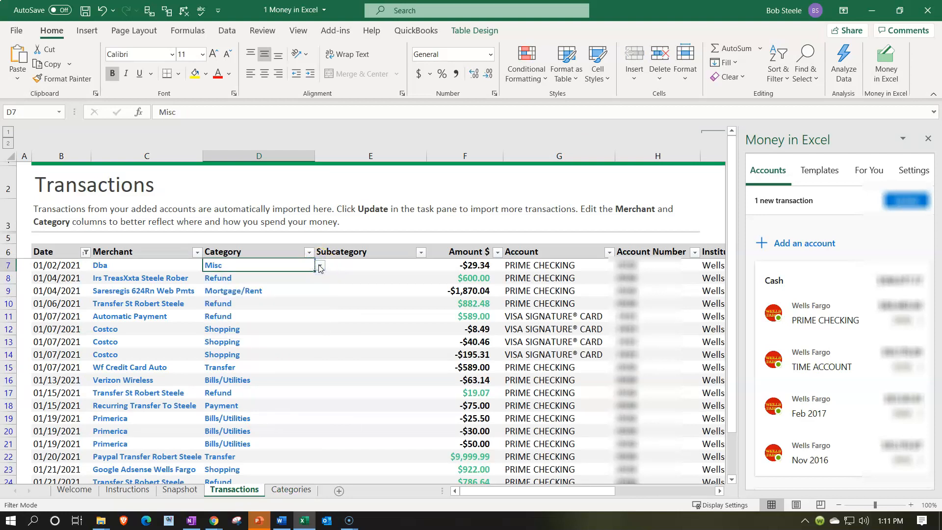
# Examine the merchant entries in rows 7 to 21 of the Transactions table, going through them one by one.
pyautogui.click(172, 276)
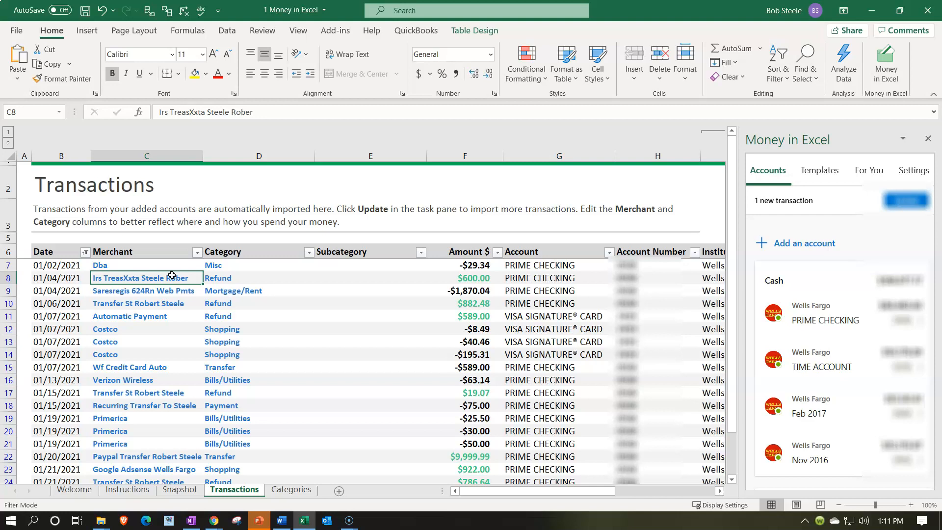
pyautogui.press('Up')
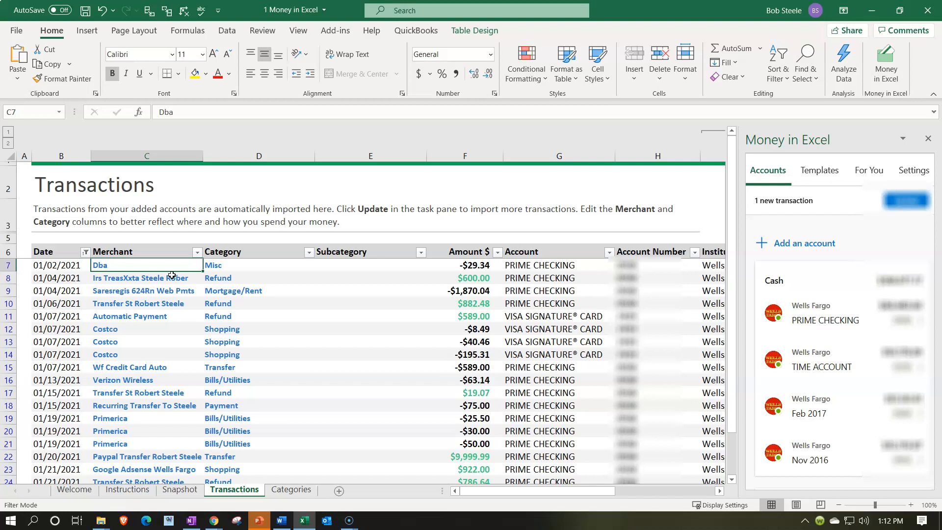
pyautogui.click(172, 275)
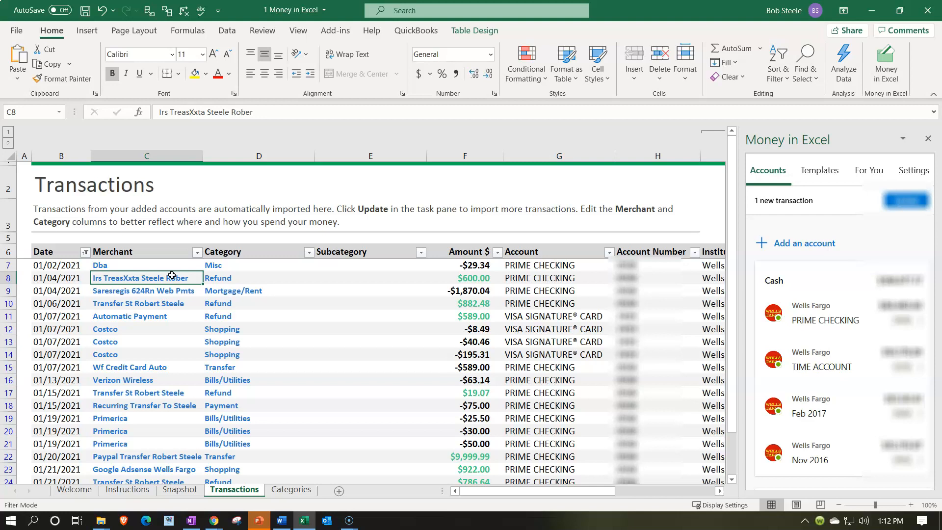
pyautogui.press('Down')
pyautogui.press('Down')
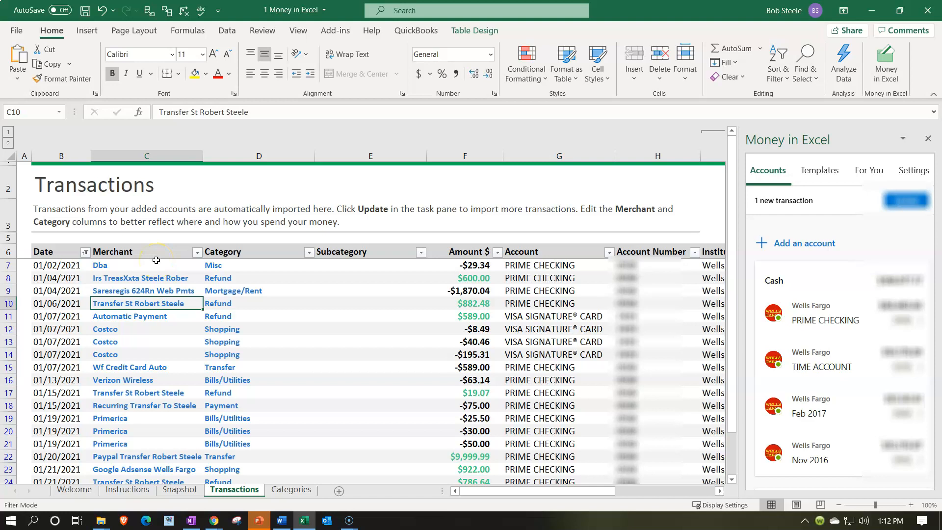
pyautogui.click(101, 265)
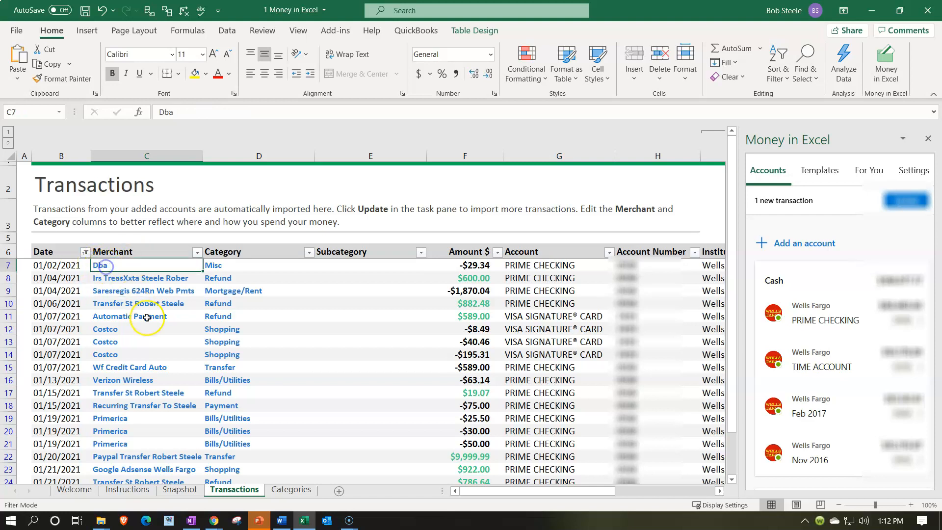
pyautogui.press('Down')
pyautogui.press('Down')
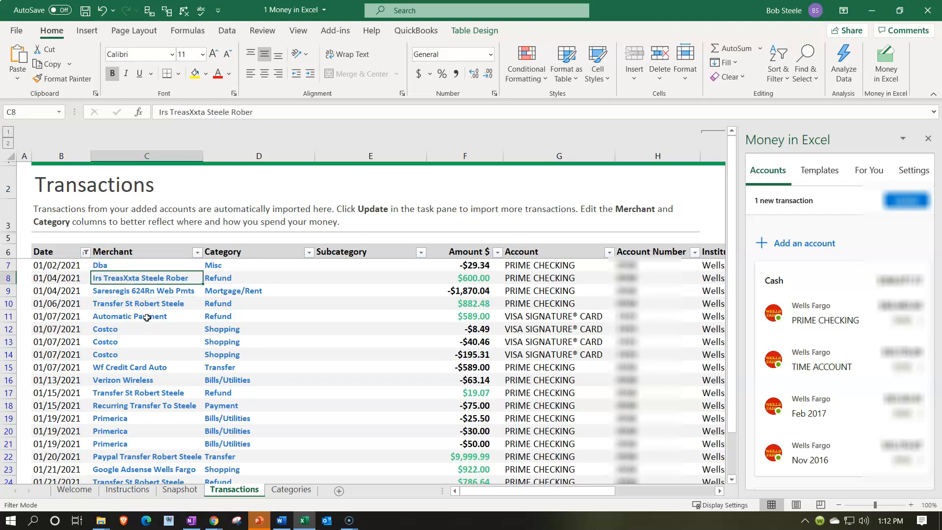
pyautogui.press('Down')
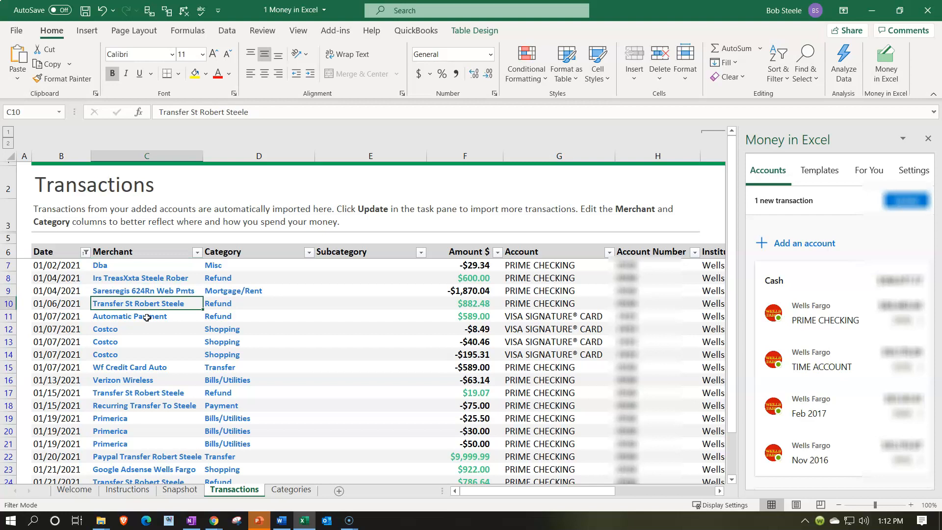
pyautogui.press('Up')
pyautogui.press('Up')
pyautogui.press('Up')
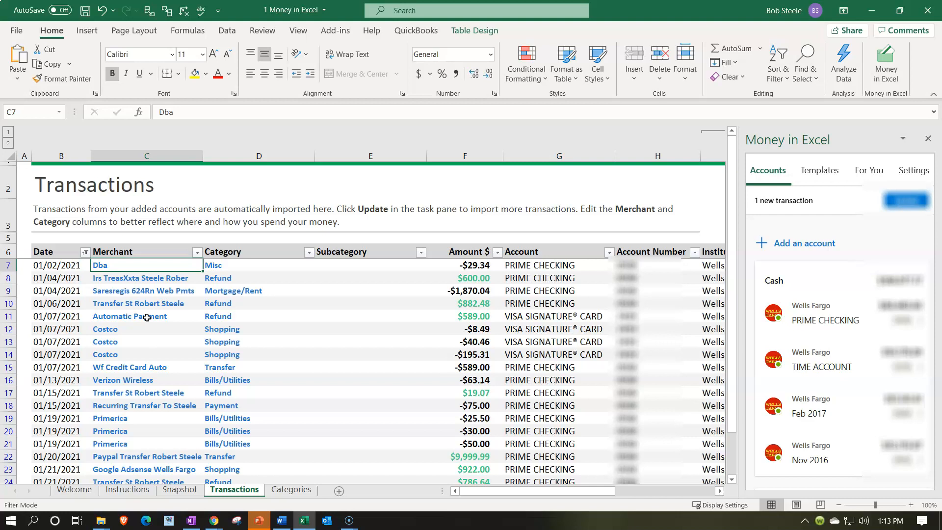
pyautogui.press('Down')
pyautogui.press('Down')
pyautogui.press('Down')
pyautogui.press('Down')
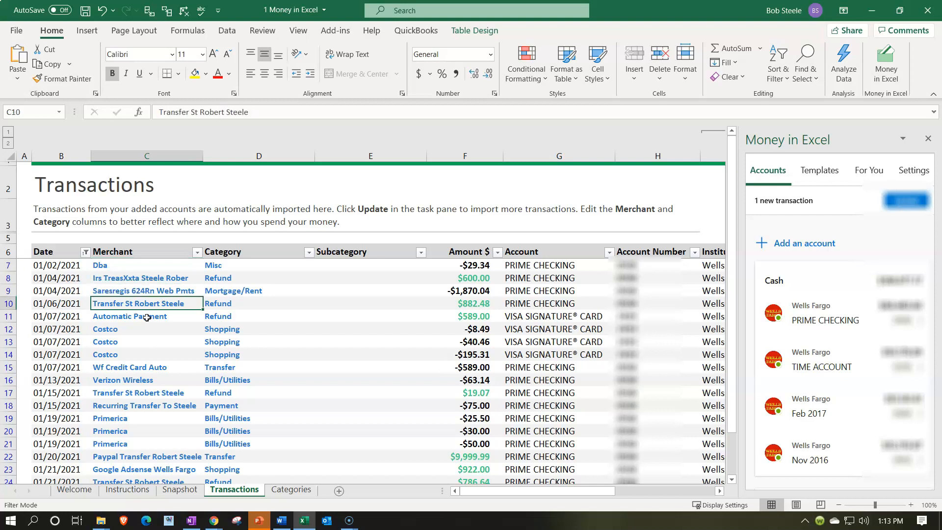
pyautogui.press('Down')
pyautogui.press('Down')
pyautogui.press('Down')
pyautogui.press('Down')
pyautogui.press('Down')
pyautogui.press('Down')
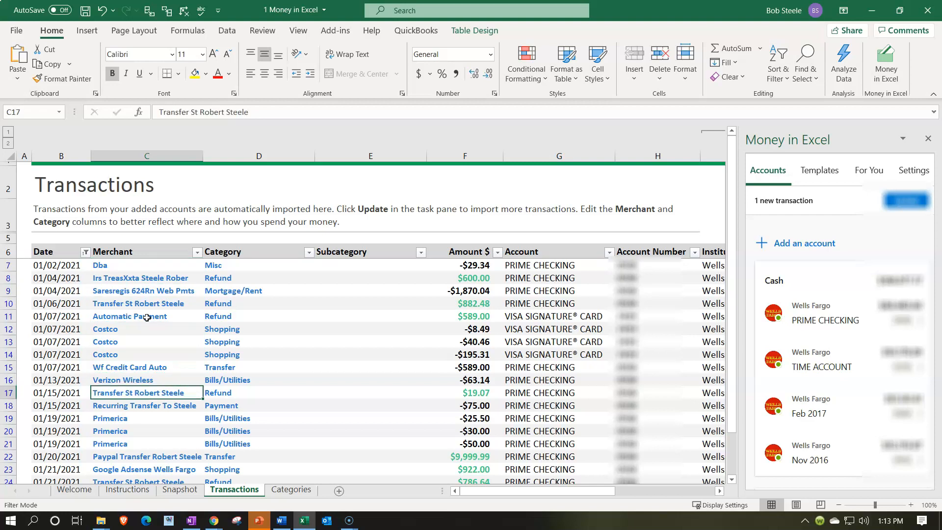
pyautogui.press('Down')
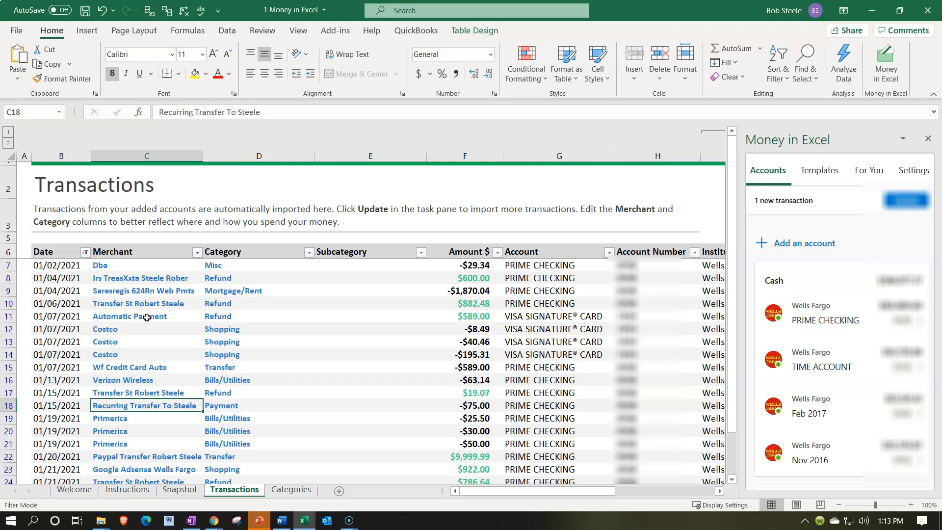
pyautogui.press('Down')
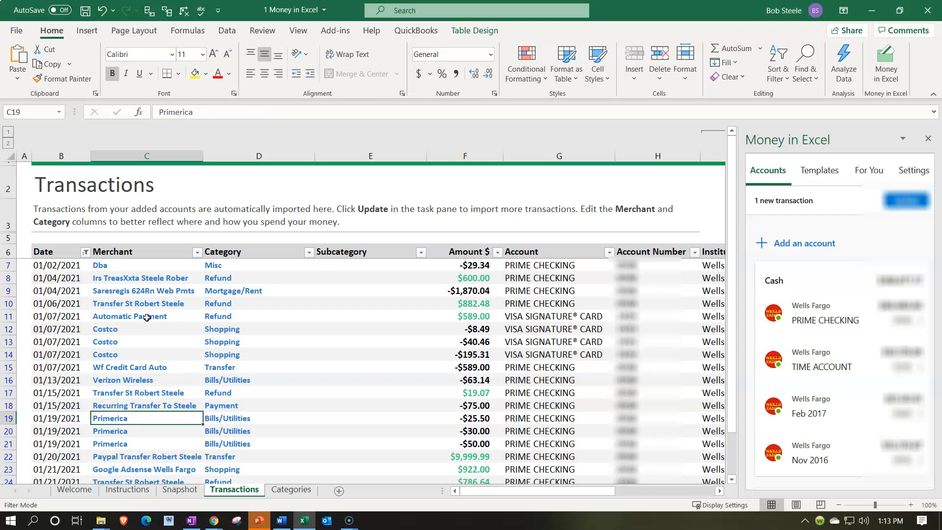
pyautogui.press('Down')
pyautogui.press('Down')
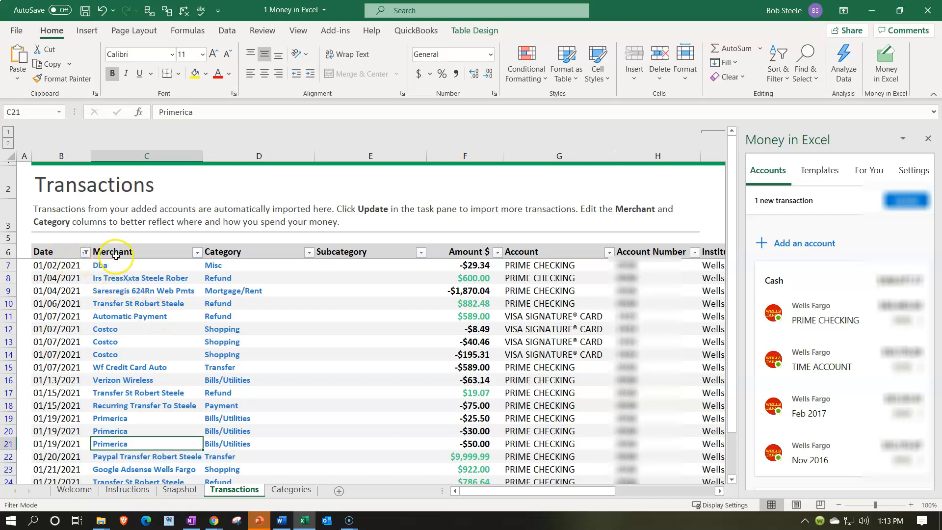
# Look at the Date column's sort and filter options once more and close them without changes.
pyautogui.click(86, 252)
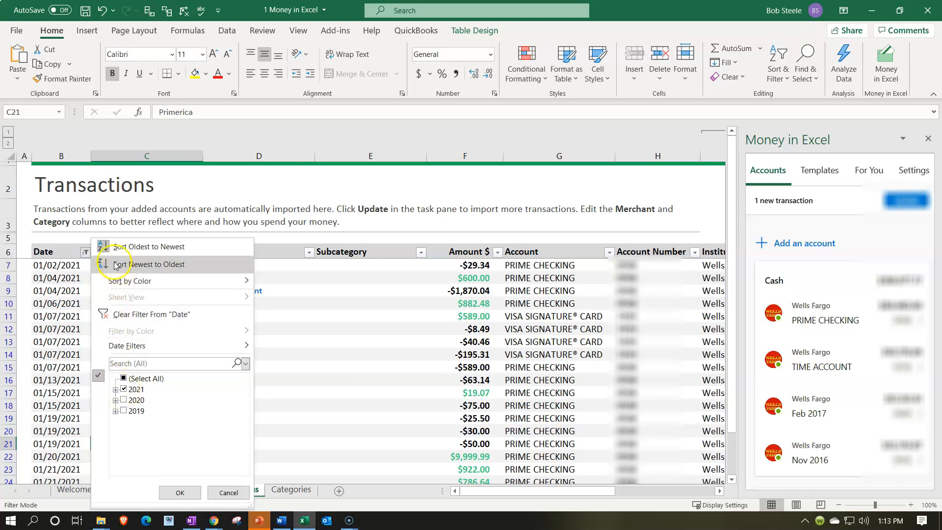
pyautogui.press('Escape')
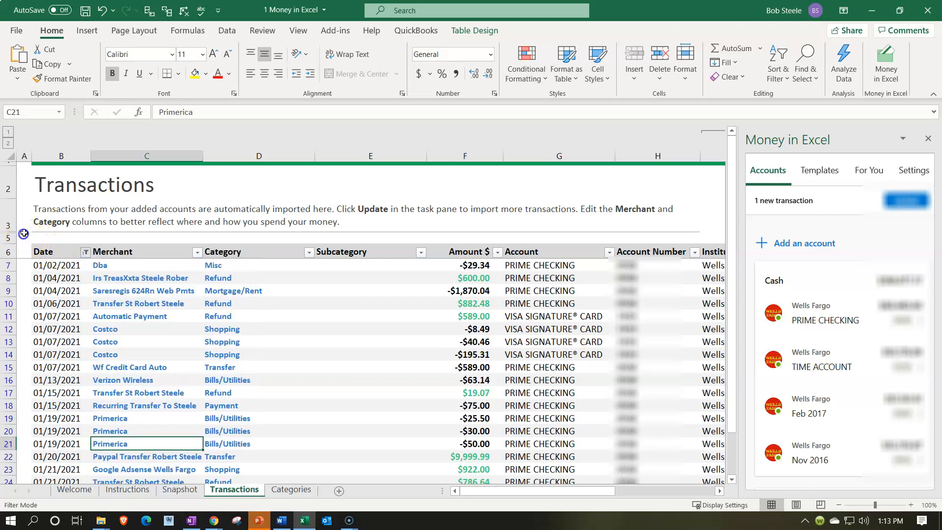
# Sort the Transactions table by merchant name from A to Z.
pyautogui.click(86, 252)
pyautogui.click(111, 266)
pyautogui.click(197, 252)
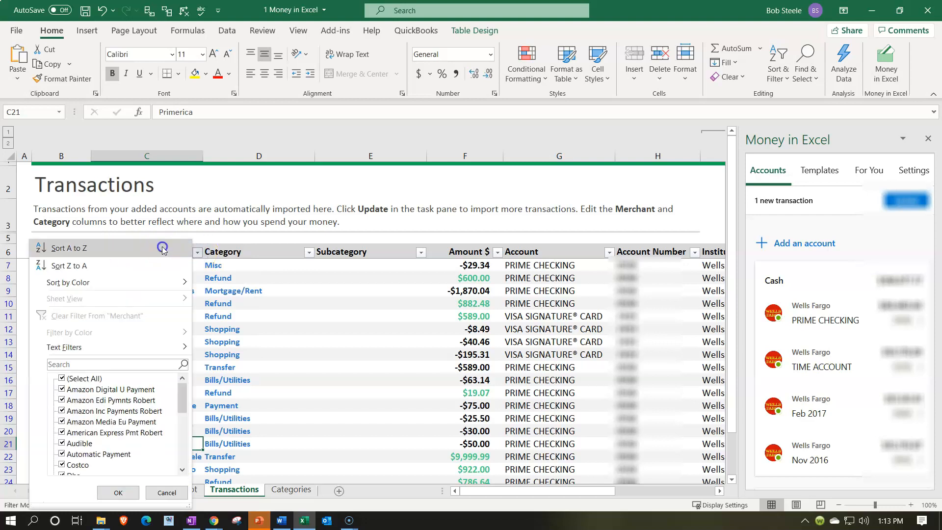
pyautogui.click(171, 251)
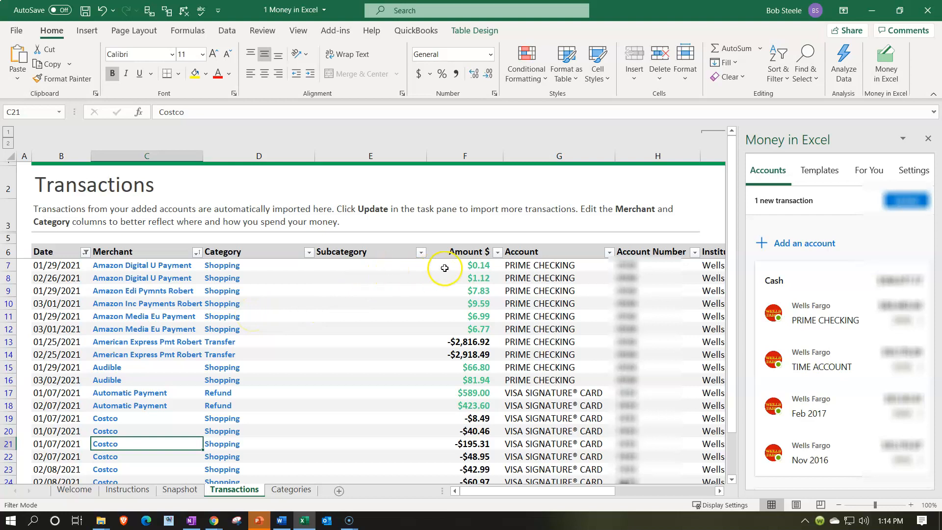
# Sort the Transactions table by Amount from smallest to largest and re-sort it from largest to smallest.
pyautogui.click(497, 255)
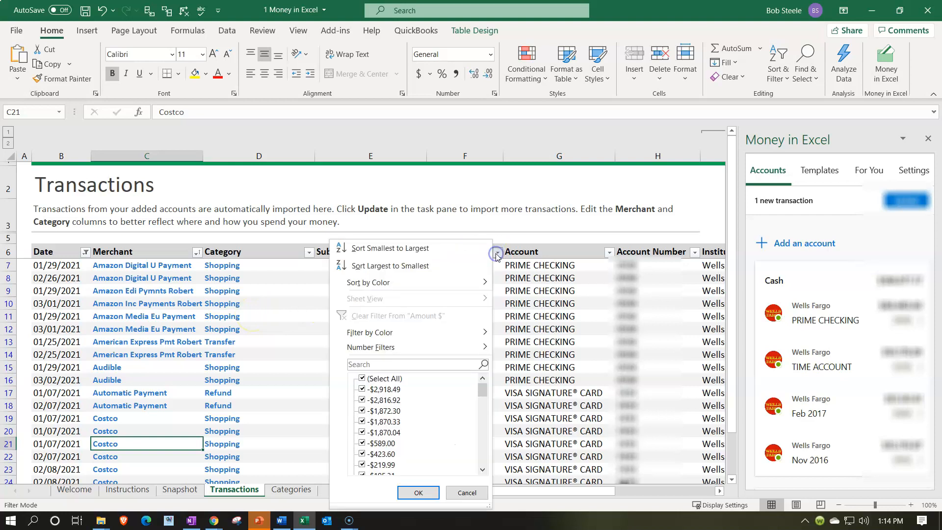
pyautogui.click(432, 249)
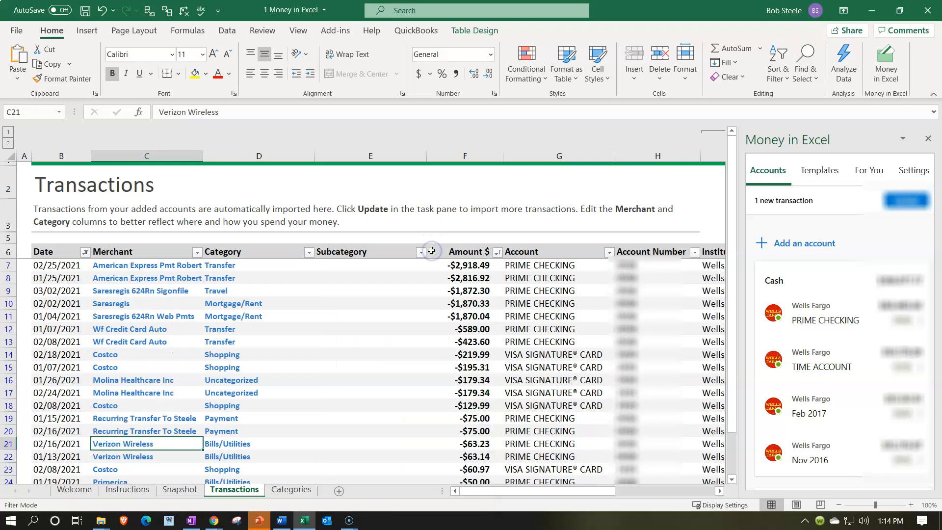
pyautogui.click(500, 254)
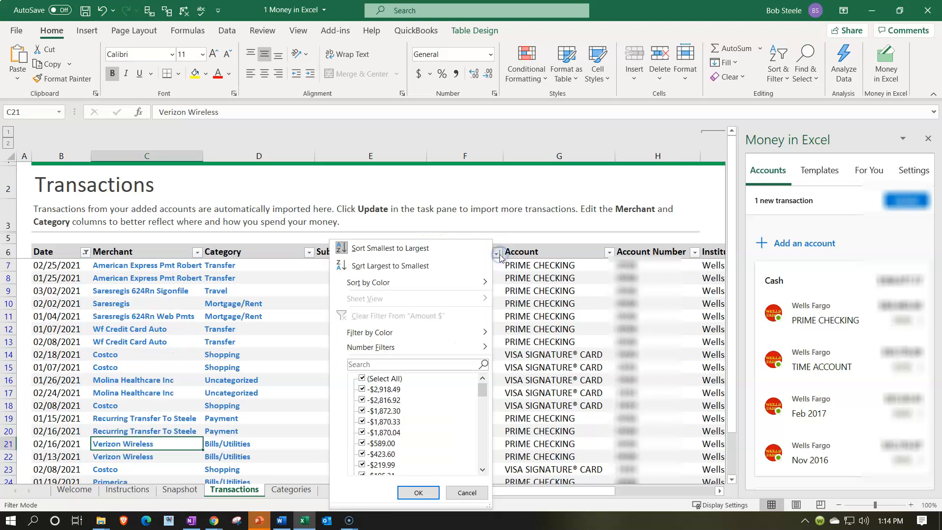
pyautogui.click(424, 266)
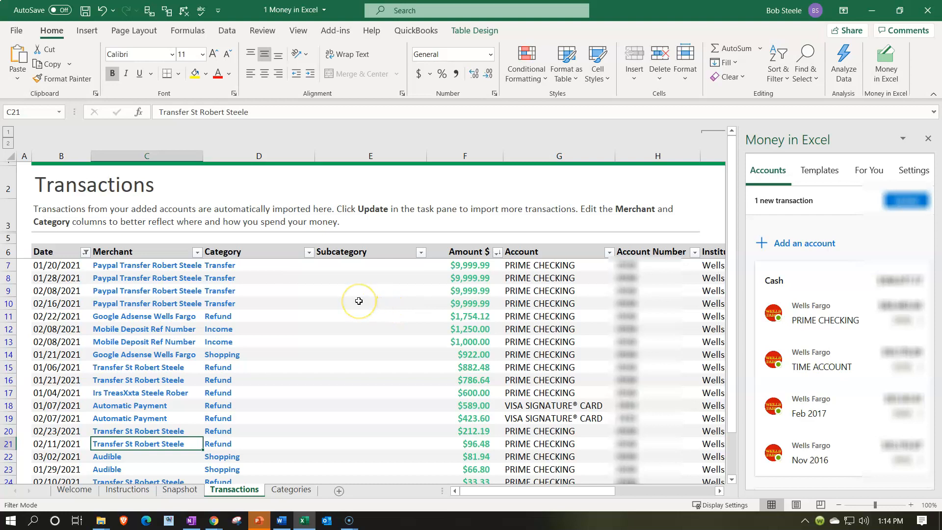
# Add a custom category named Personal with category type Personal in row 26 of the Categories sheet.
pyautogui.click(290, 490)
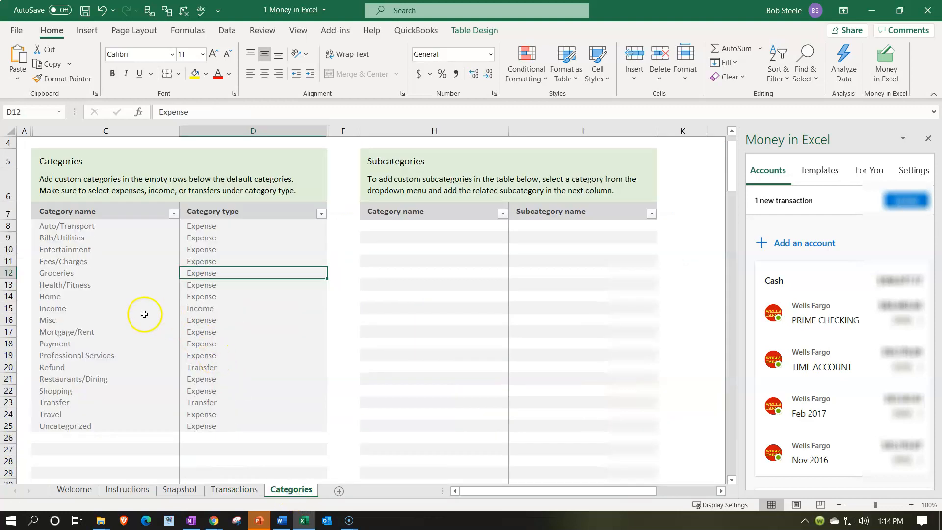
pyautogui.click(72, 308)
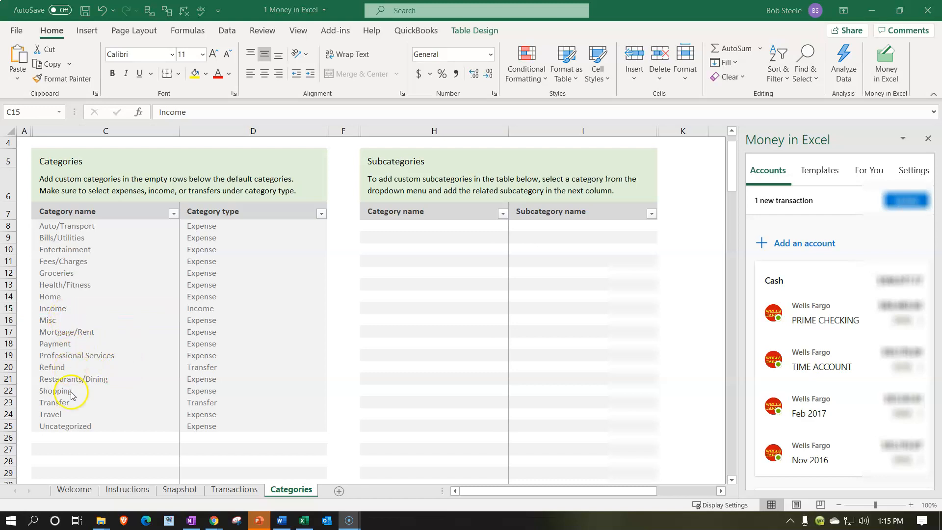
pyautogui.click(69, 437)
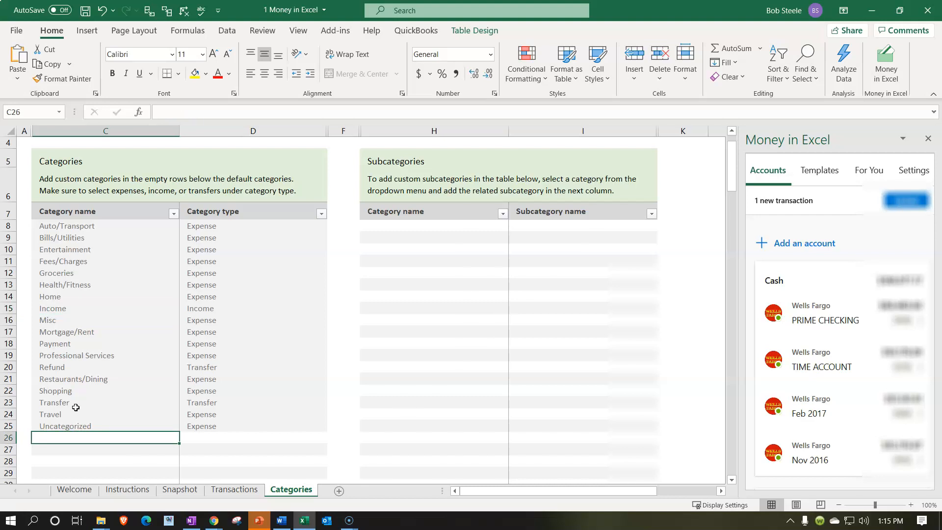
pyautogui.write('Pe')
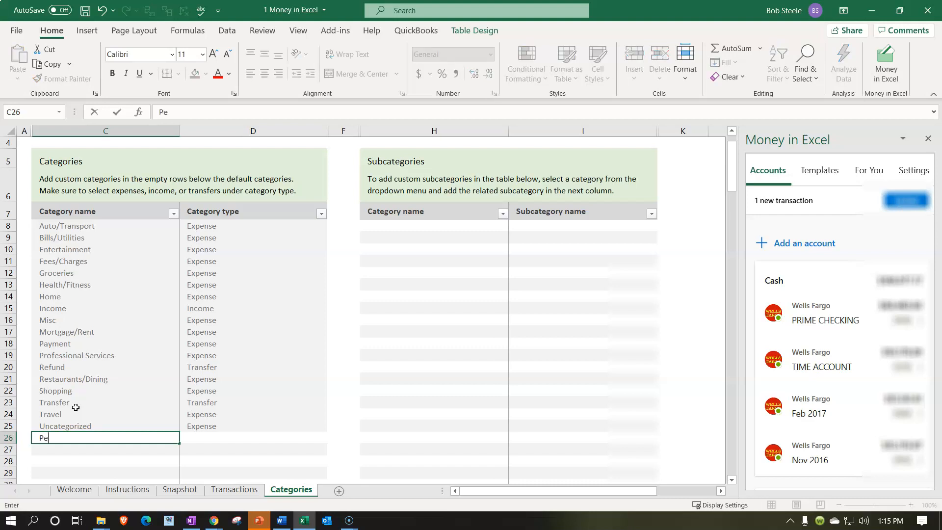
pyautogui.write('rsonal')
pyautogui.press('Tab')
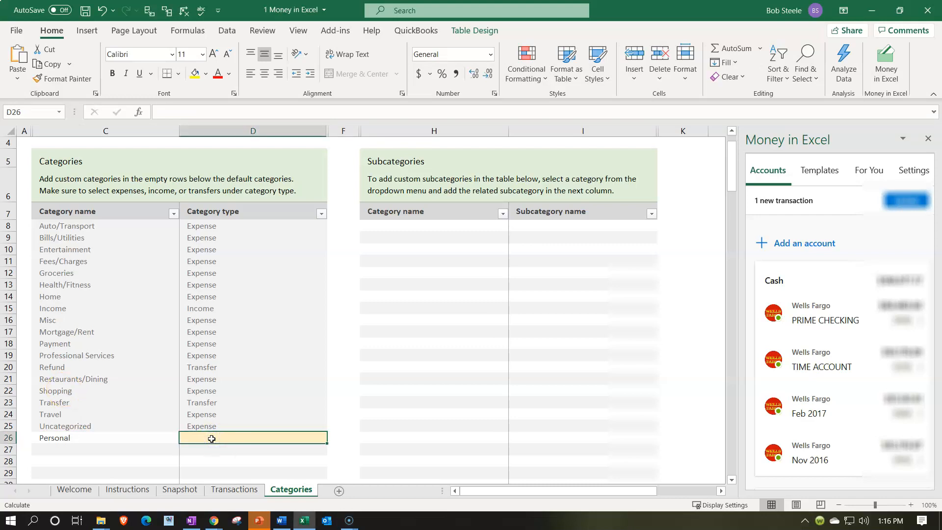
pyautogui.write('Personal')
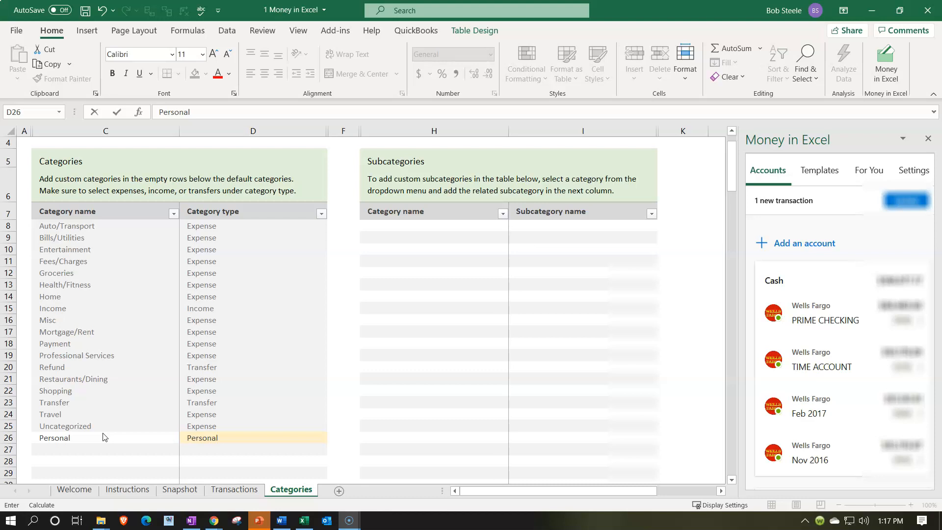
# Look through the category choices for the transaction in row 7 of the Transactions sheet and assign it the custom Personal category.
pyautogui.click(232, 490)
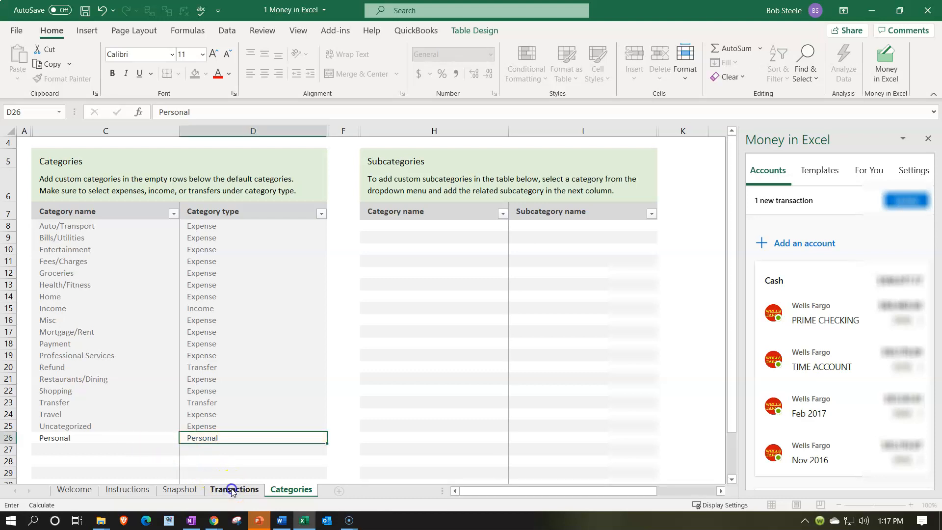
pyautogui.click(232, 490)
pyautogui.click(305, 266)
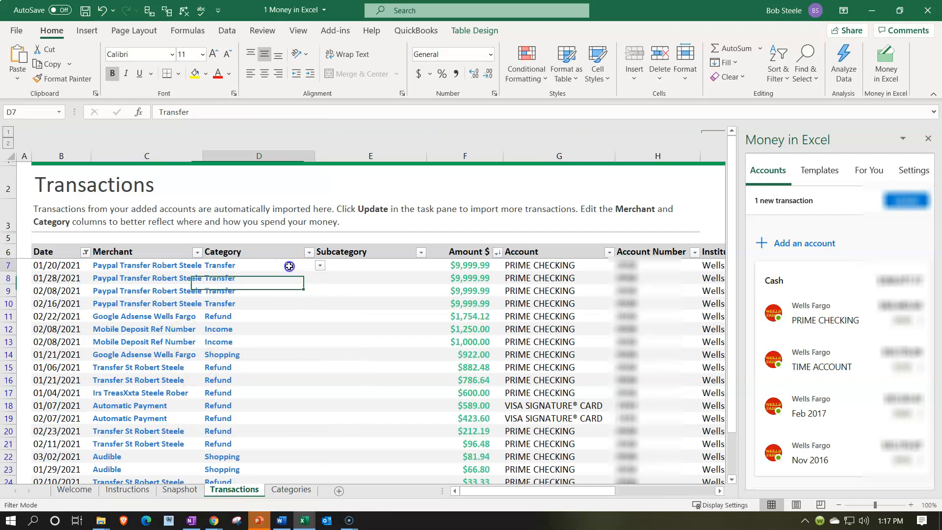
pyautogui.click(320, 267)
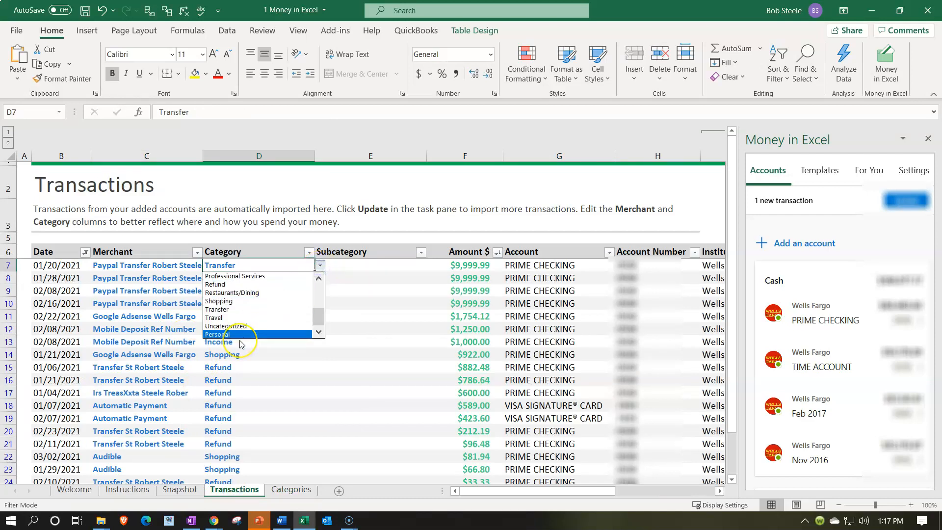
pyautogui.click(393, 305)
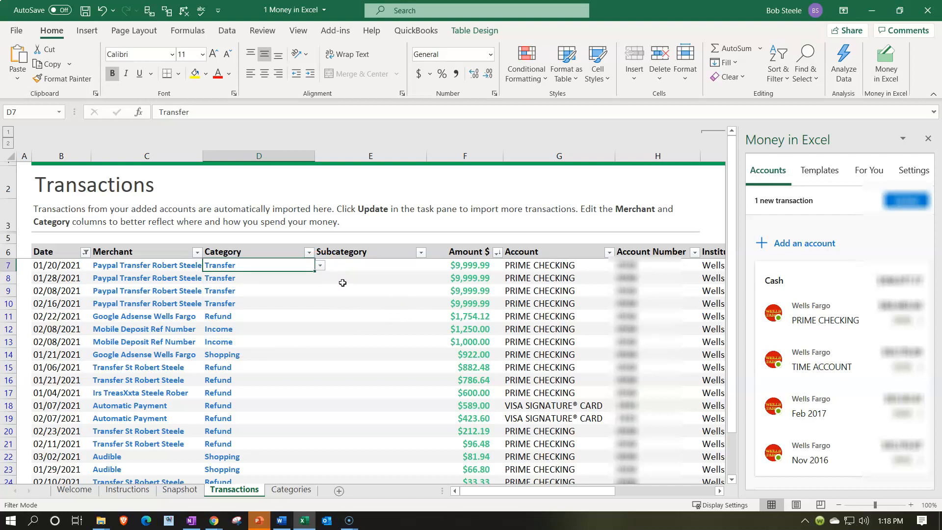
pyautogui.click(320, 266)
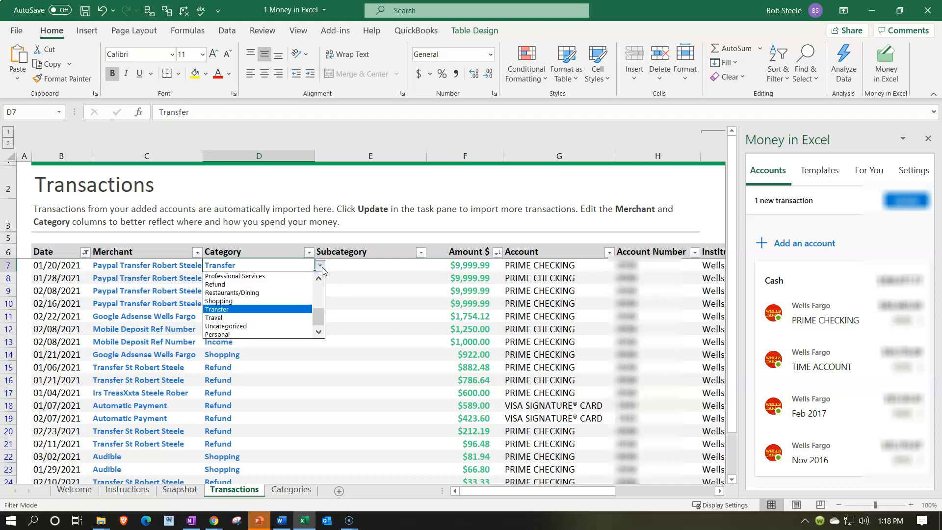
pyautogui.moveTo(315, 312); pyautogui.dragTo(318, 266)
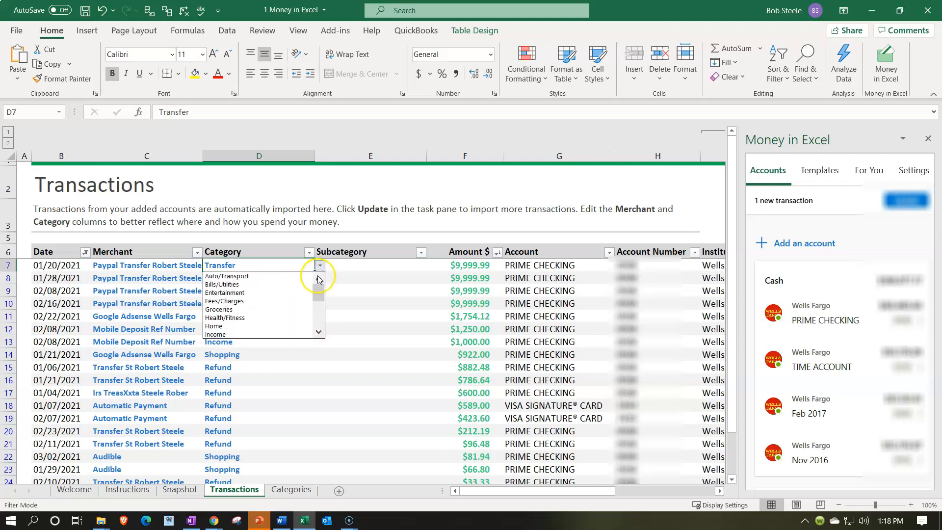
pyautogui.click(239, 335)
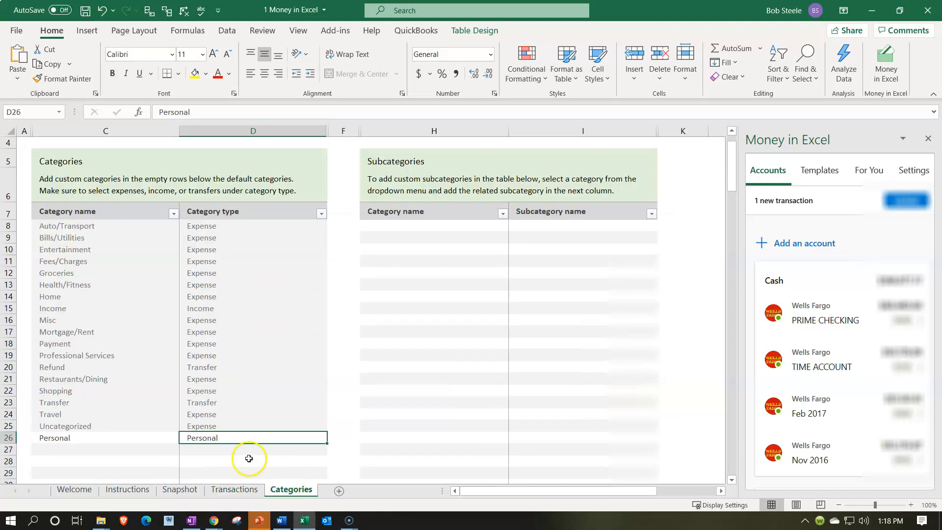
# Rename the custom category in row 26 of the Categories sheet to 1010 Personal.
pyautogui.doubleClick(45, 436)
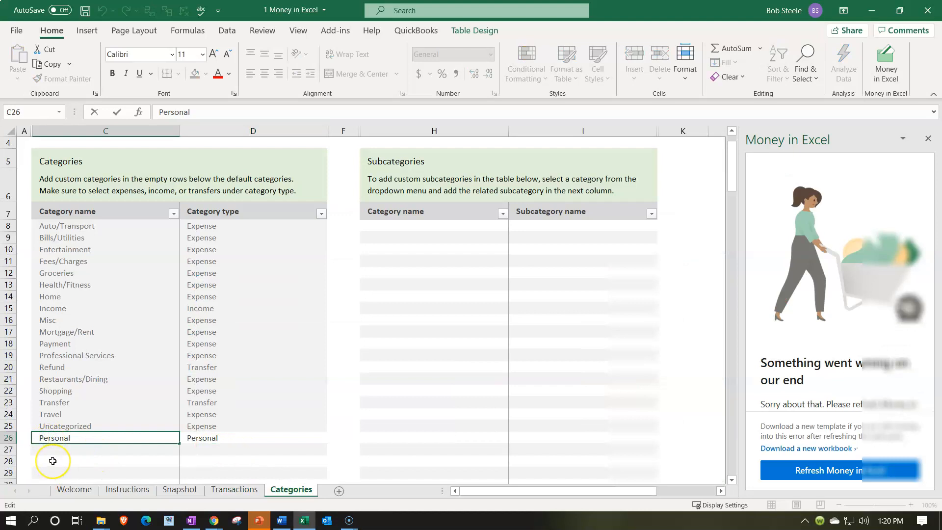
pyautogui.write('1010')
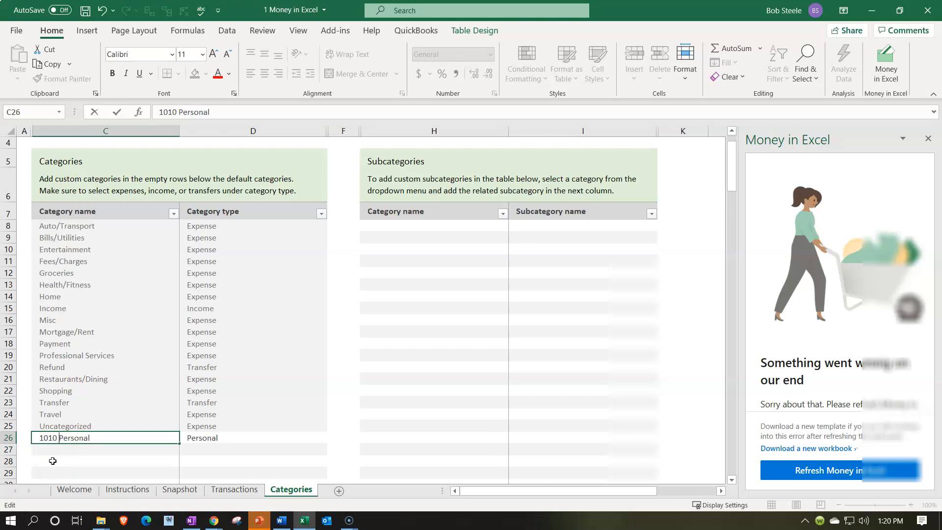
pyautogui.press('Tab')
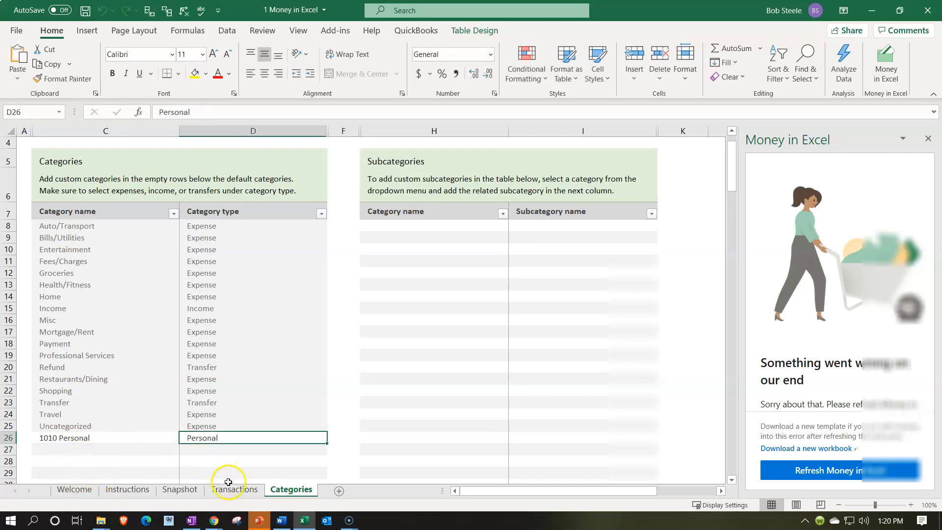
# Set the category of the PayPal transfer in row 7 of the Transactions sheet to 1010 Personal.
pyautogui.click(229, 483)
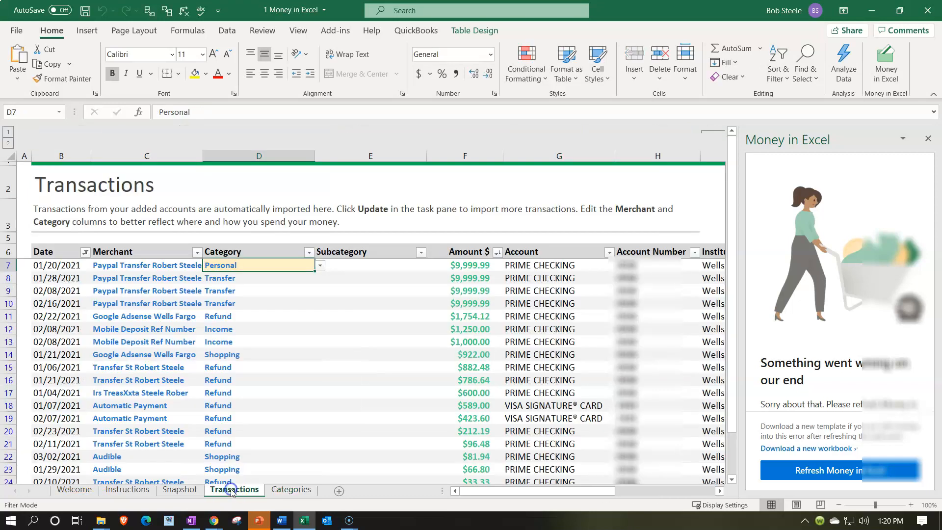
pyautogui.click(321, 266)
pyautogui.scroll(-3, 310, 292)
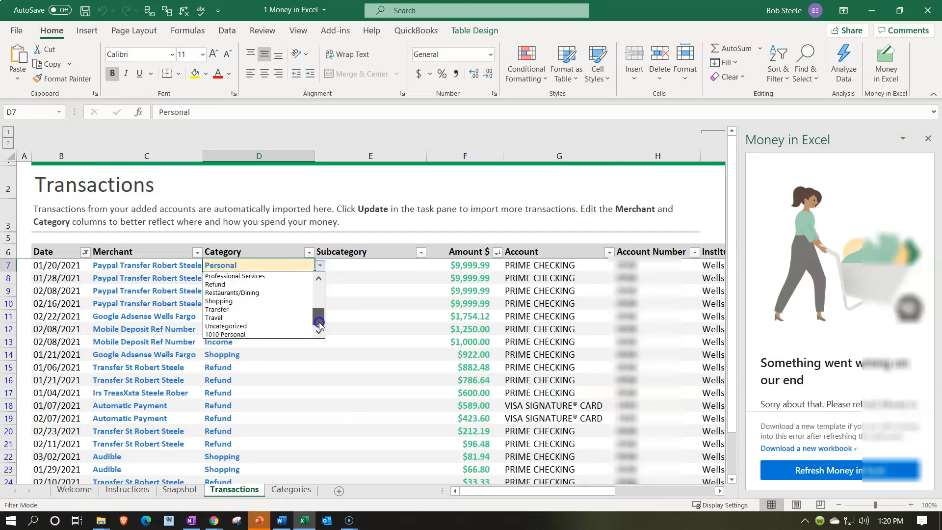
pyautogui.click(256, 334)
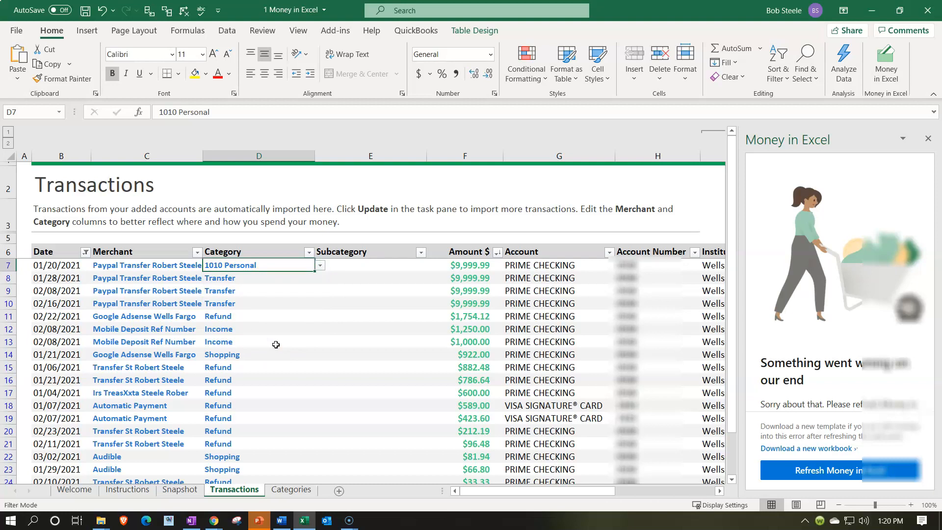
pyautogui.click(266, 261)
# Add a Gig Income subcategory under the Income category in the first row of the Subcategories table on the Categories sheet.
pyautogui.click(294, 490)
pyautogui.click(422, 226)
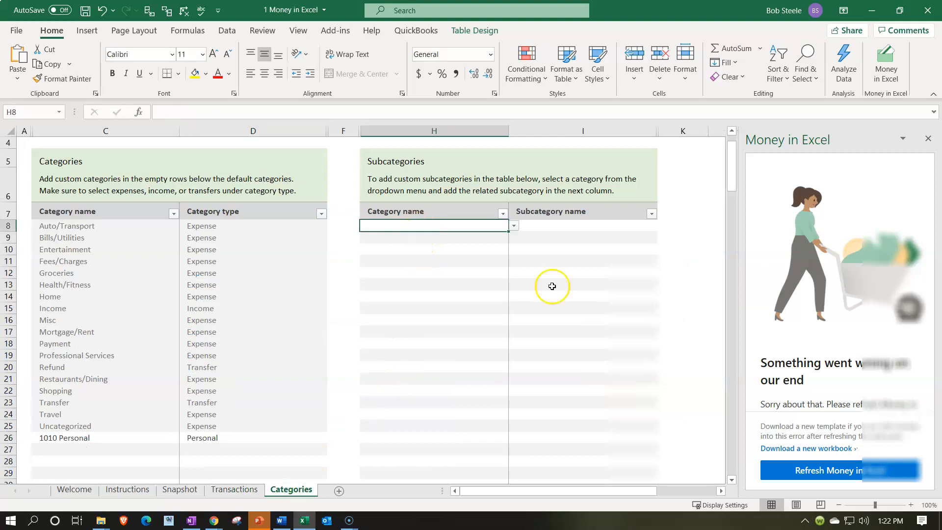
pyautogui.click(515, 225)
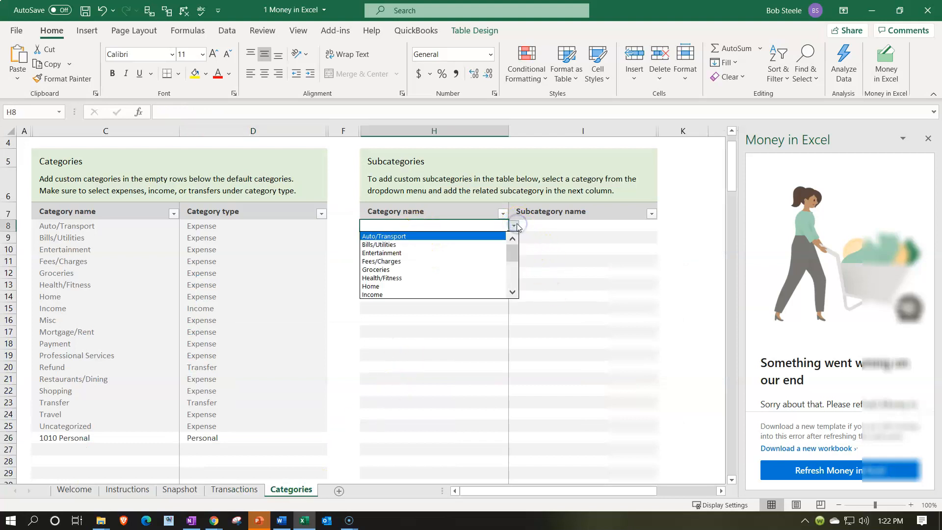
pyautogui.click(417, 300)
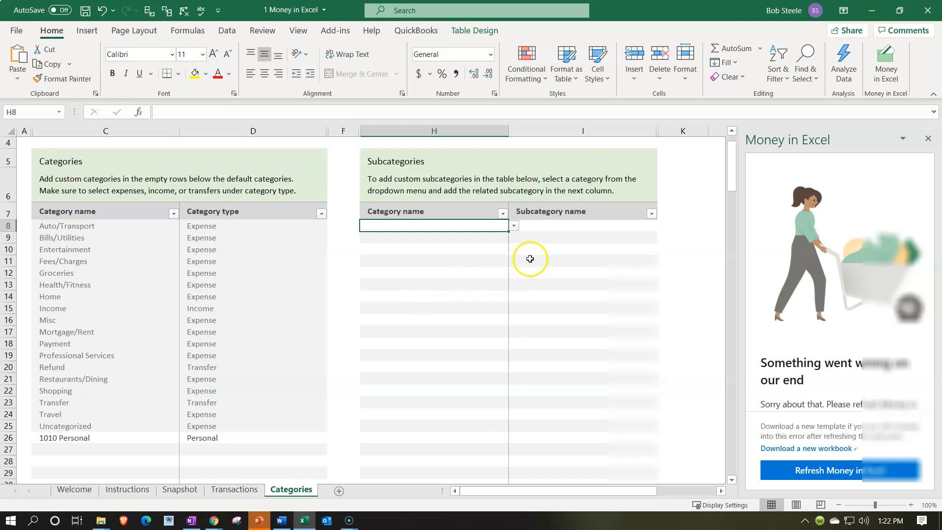
pyautogui.click(514, 226)
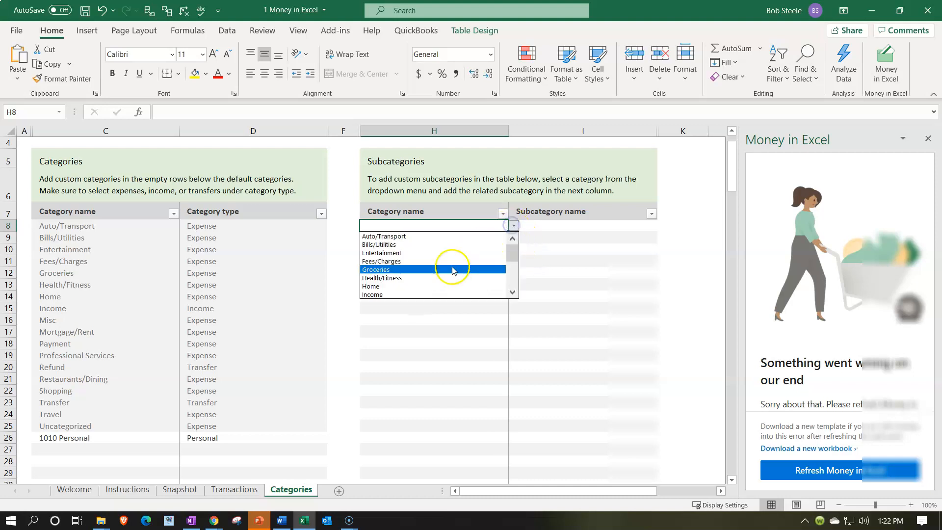
pyautogui.click(412, 294)
pyautogui.click(549, 227)
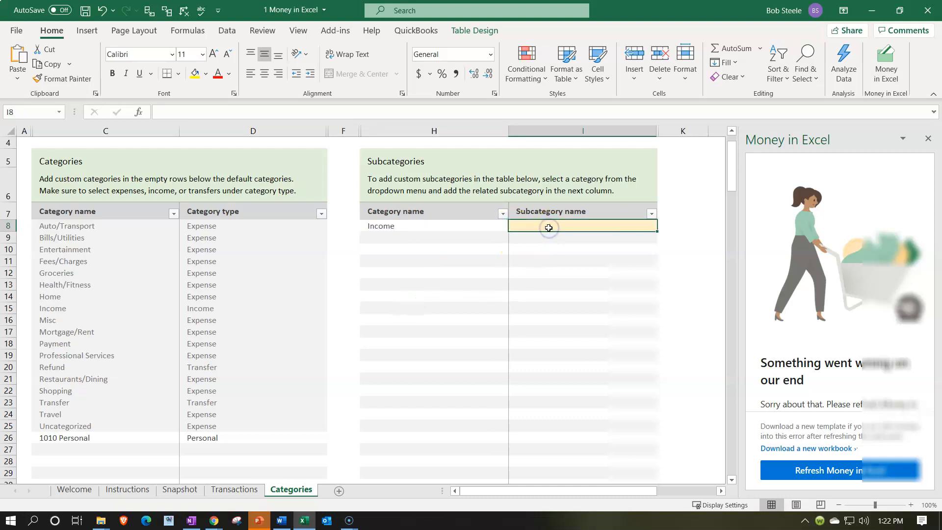
pyautogui.write('Gig Income')
pyautogui.press('Tab')
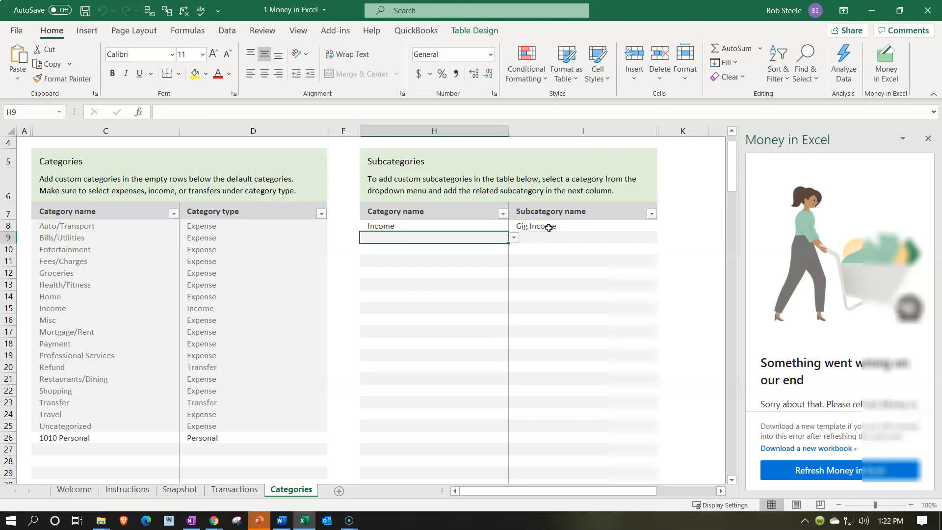
# Return to the Transactions sheet and change the category of the transaction in row 7 to Income.
pyautogui.click(248, 489)
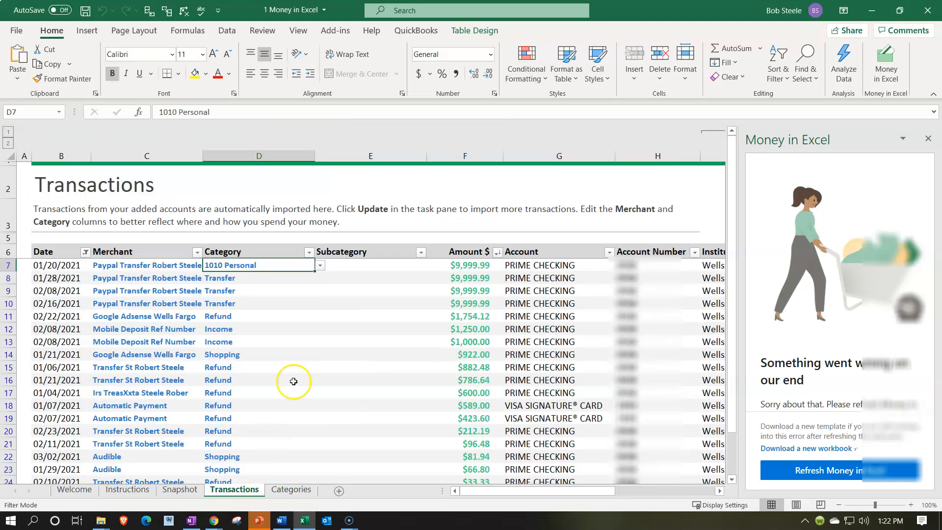
pyautogui.click(320, 265)
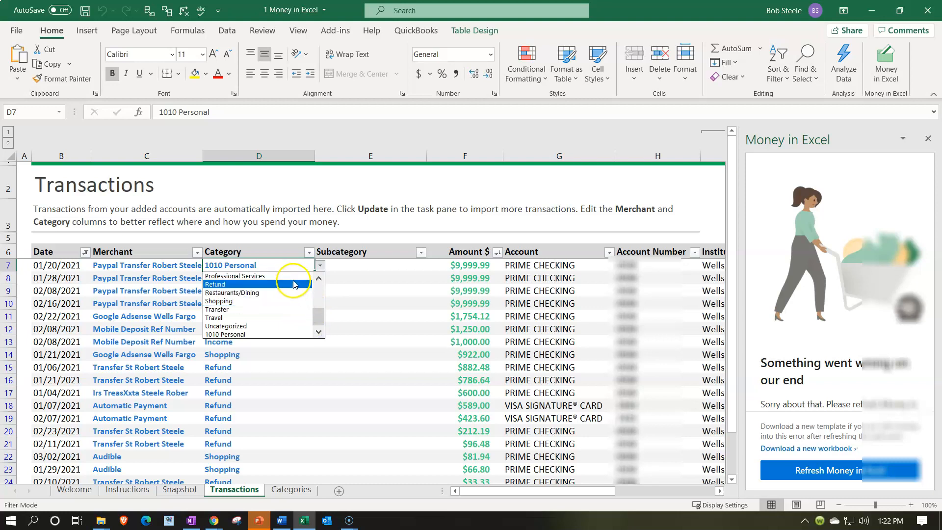
pyautogui.moveTo(315, 318); pyautogui.dragTo(314, 270)
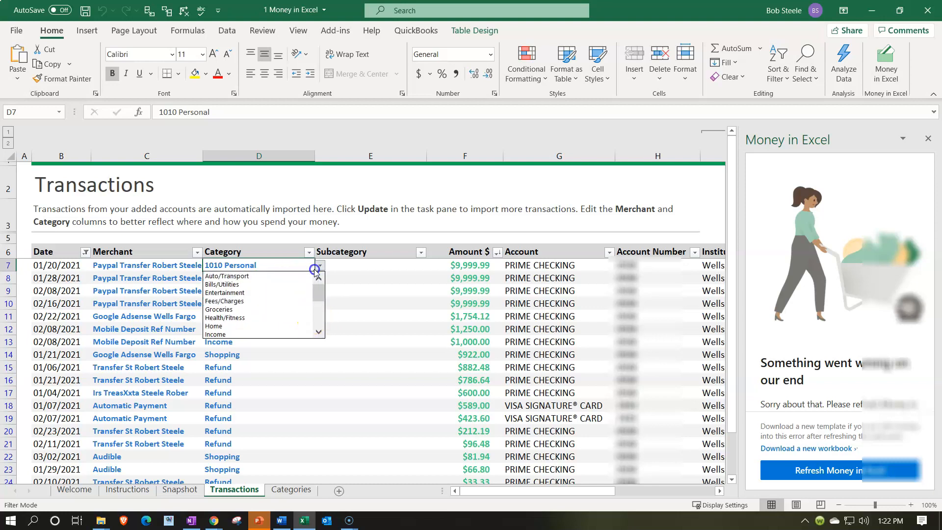
pyautogui.click(243, 334)
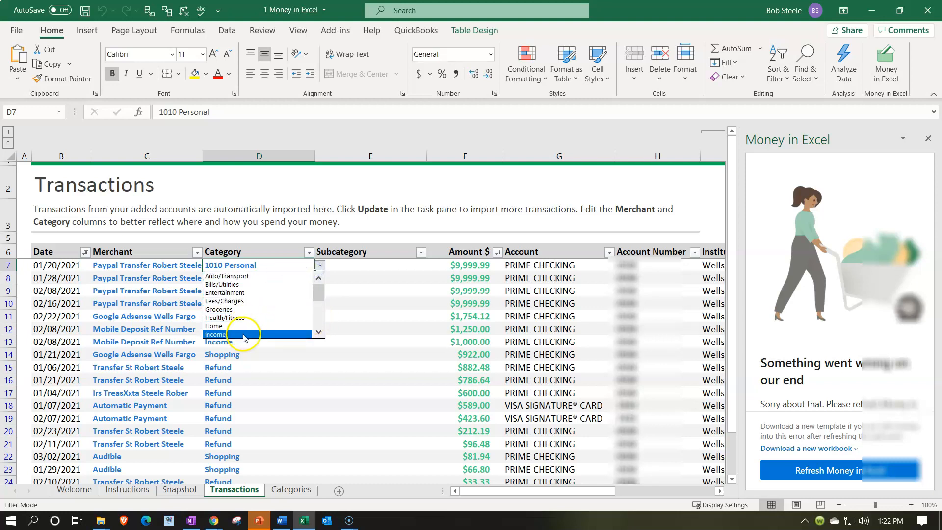
# Set the subcategory of the PayPal transfer in row 7 of the Transactions sheet to Gig Income.
pyautogui.click(398, 268)
pyautogui.click(432, 265)
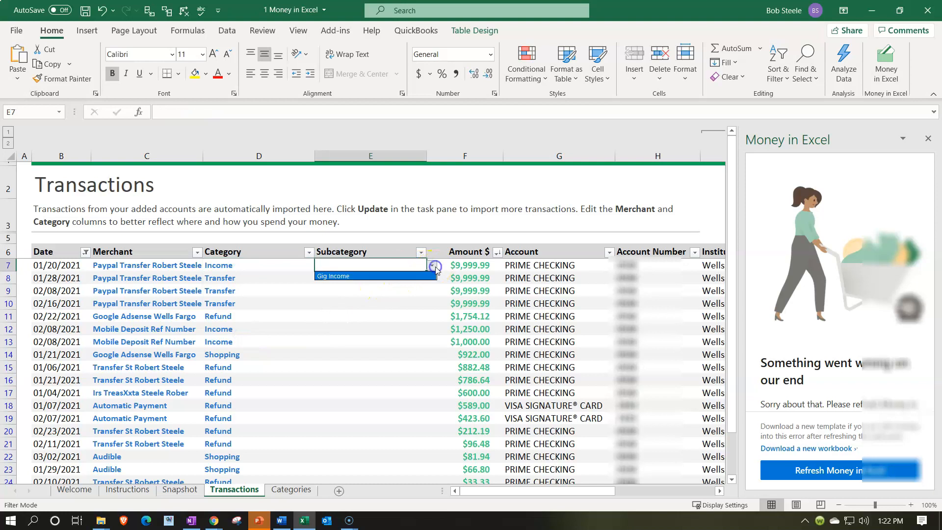
pyautogui.click(373, 277)
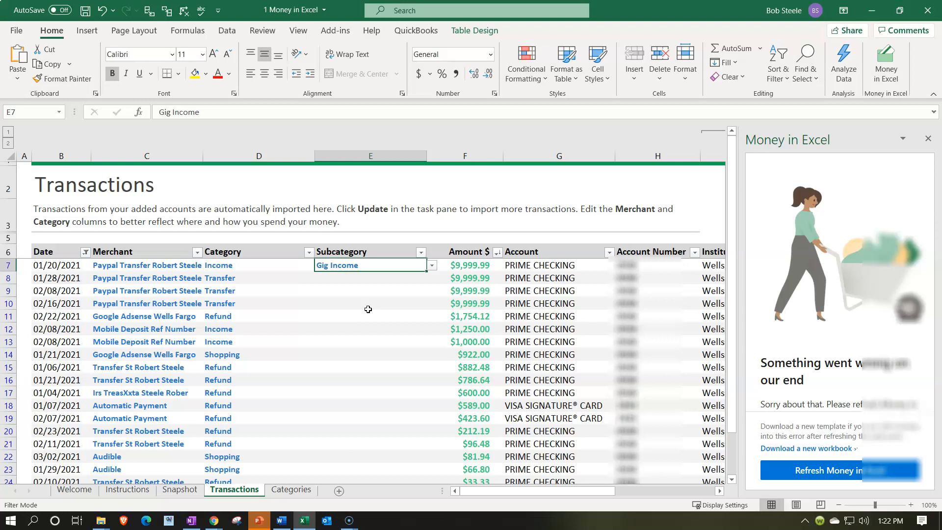
# Categorize the 01/28/2021 PayPal transfer in row 8 as Income with the subcategory Gig Income.
pyautogui.click(266, 278)
pyautogui.write('income')
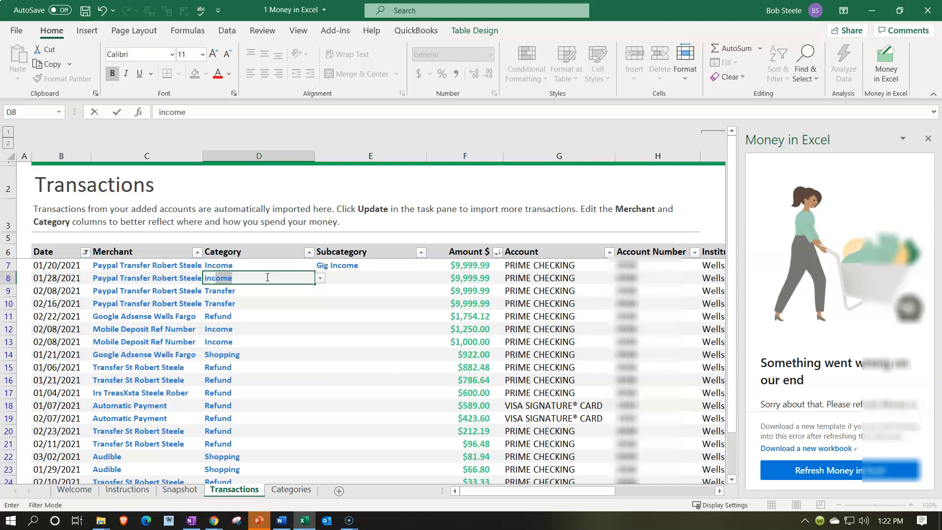
pyautogui.click(320, 278)
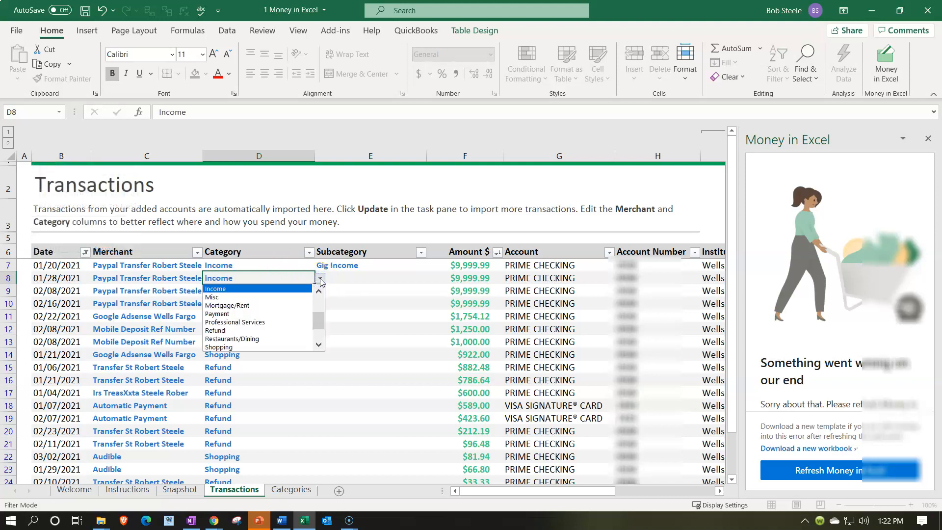
pyautogui.click(320, 278)
pyautogui.click(320, 278)
pyautogui.click(319, 278)
pyautogui.click(321, 278)
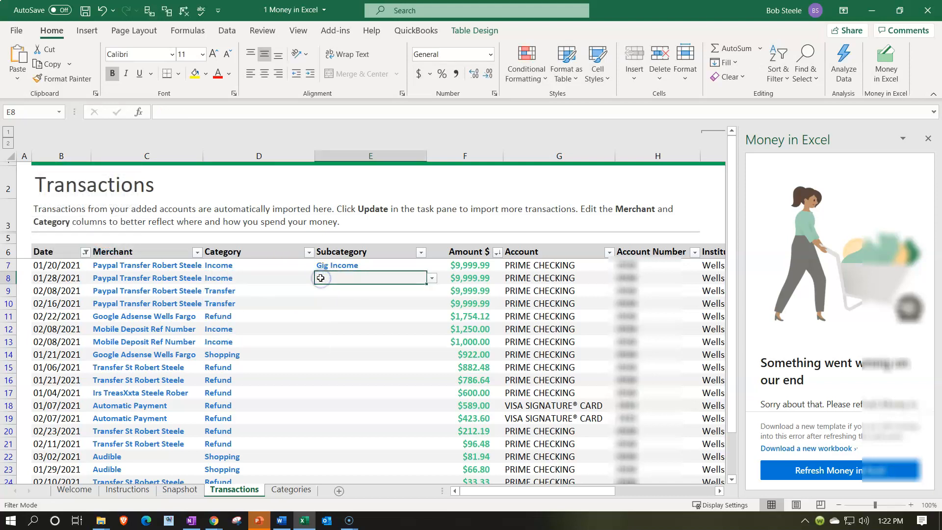
pyautogui.write('g Income')
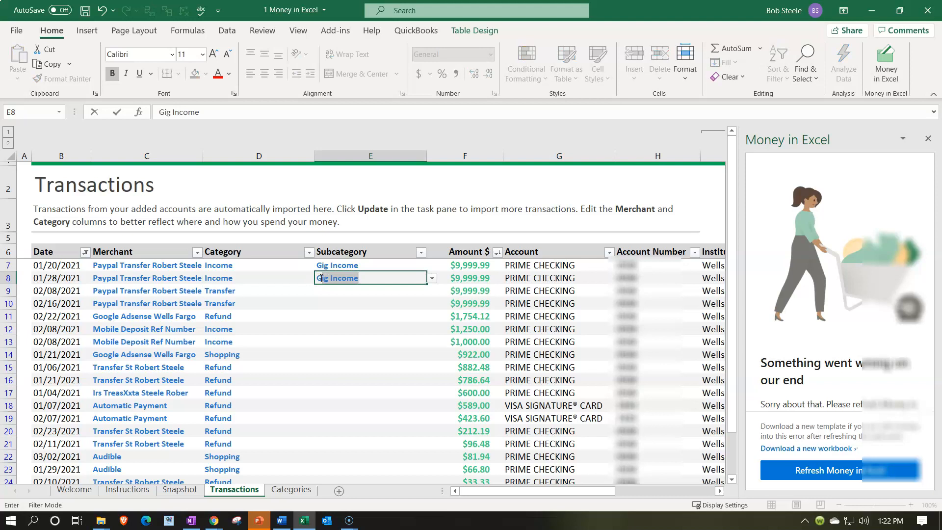
pyautogui.press('Return')
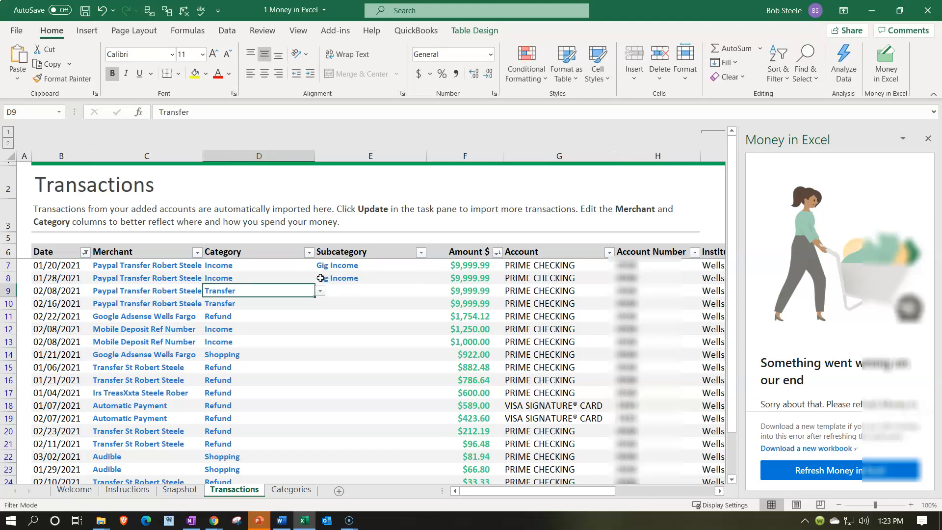
# Categorize the 02/08/2021 PayPal transfer in row 9 as Income with the subcategory Gig Income.
pyautogui.write('Income')
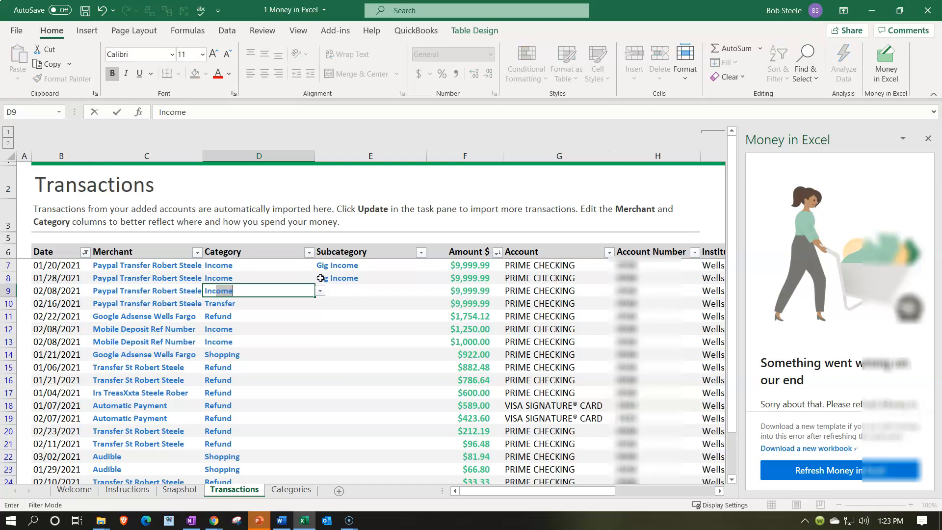
pyautogui.press('Tab')
pyautogui.write('g')
pyautogui.press('Return')
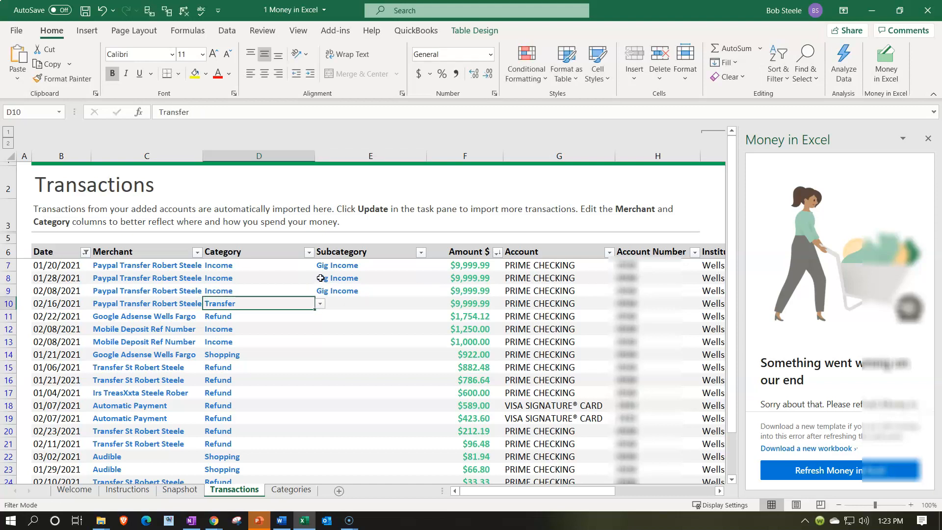
# Categorize the 02/16/2021 PayPal transfer in row 10 as Income with the subcategory Gig Income.
pyautogui.write('Income')
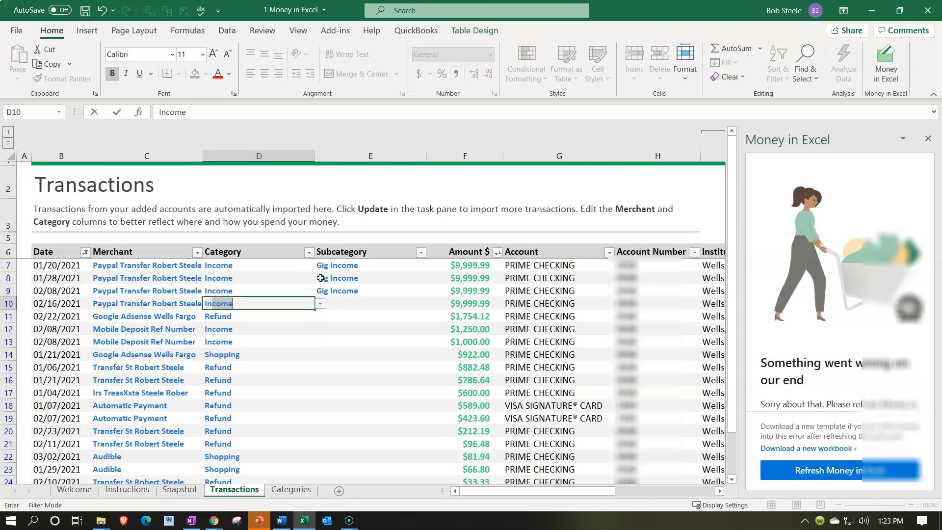
pyautogui.press('Tab')
pyautogui.write('Go')
pyautogui.press('Return')
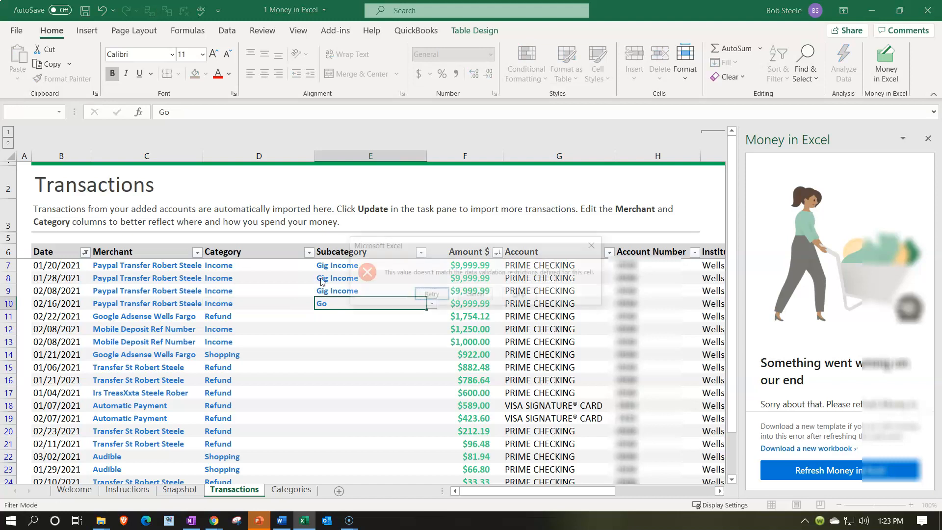
pyautogui.click(595, 245)
pyautogui.write('G')
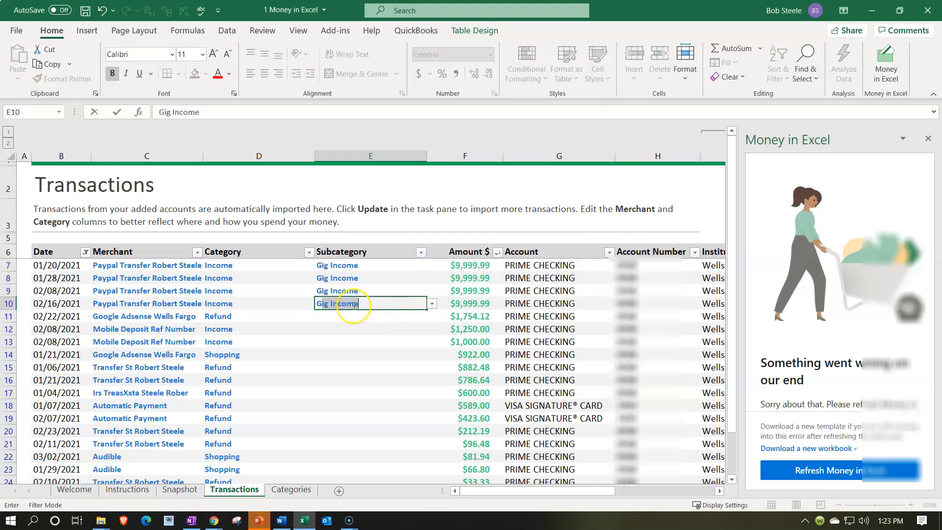
pyautogui.press('Return')
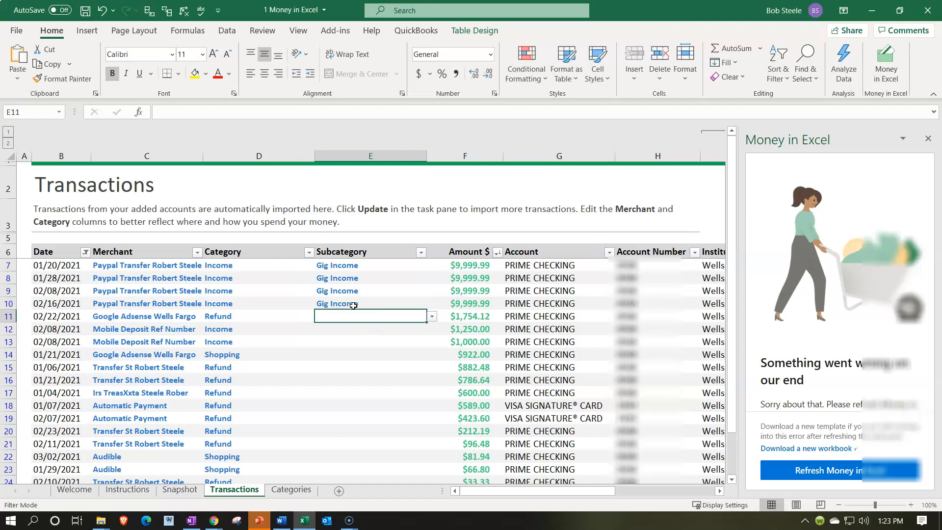
# Change the category of the Google Adsense transaction in row 11 to Income.
pyautogui.press('Left')
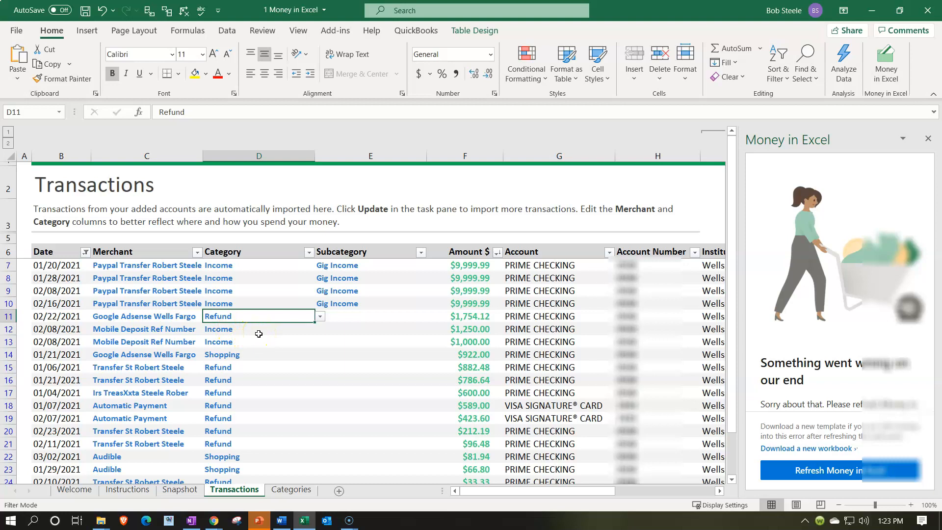
pyautogui.click(321, 317)
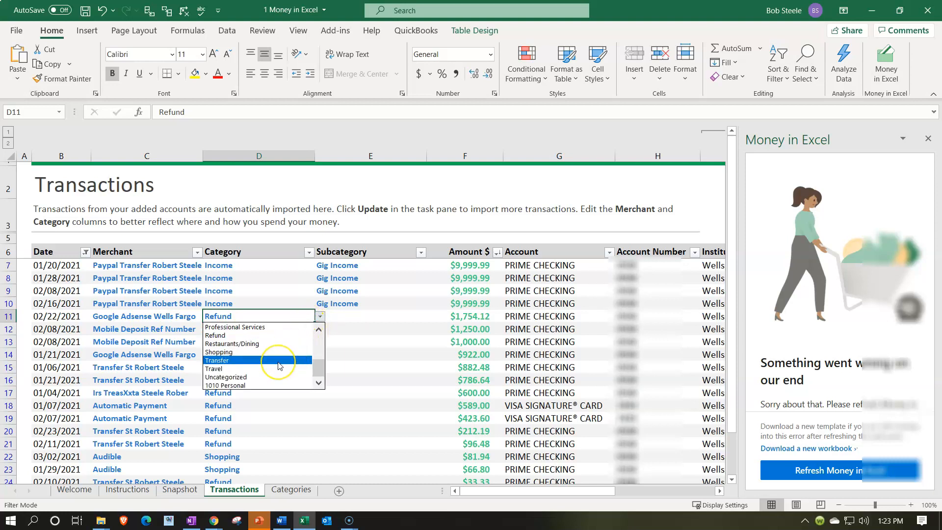
pyautogui.moveTo(319, 368); pyautogui.dragTo(318, 328)
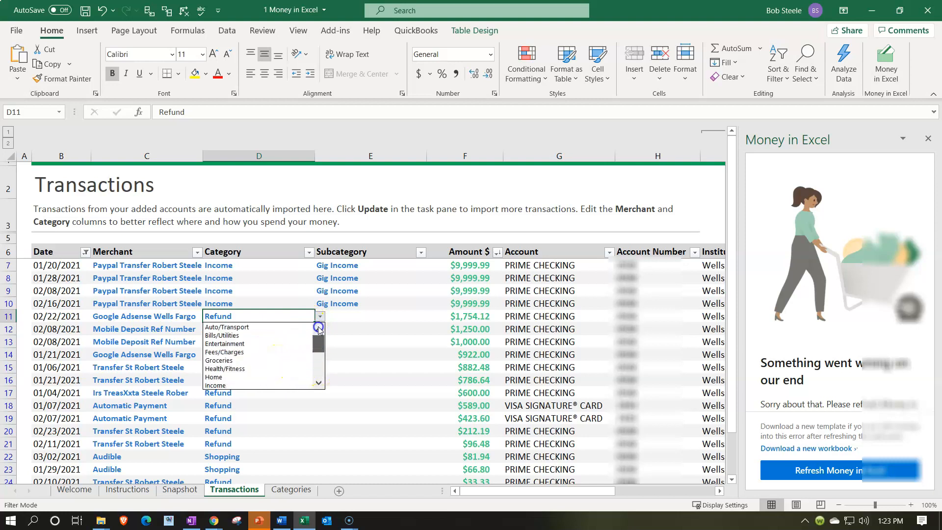
pyautogui.click(261, 385)
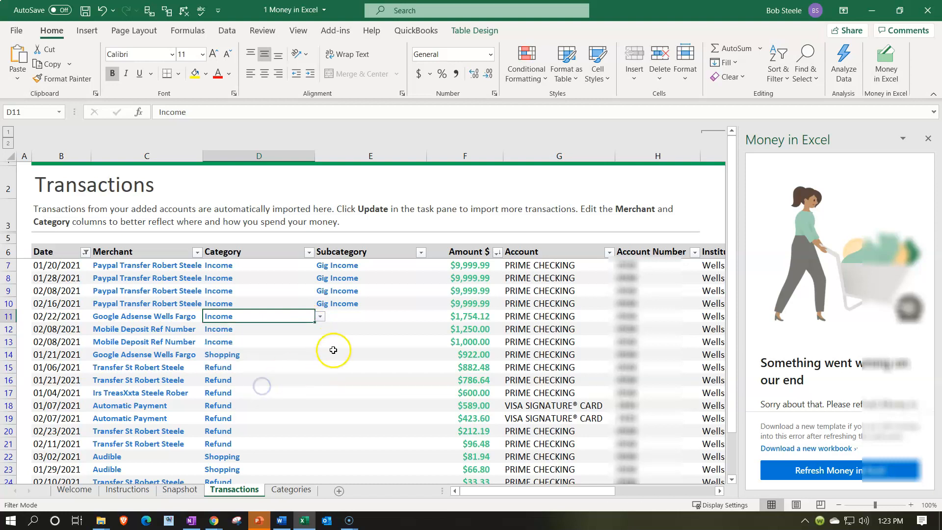
# Add a YouTube Income subcategory under the Income category in row 9 of the Subcategories table on the Categories sheet.
pyautogui.click(297, 493)
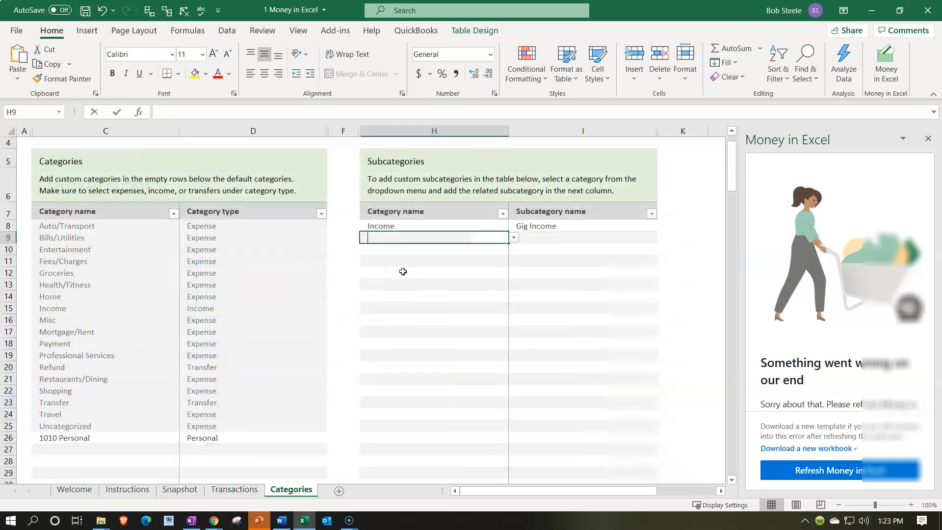
pyautogui.write('Income')
pyautogui.press('Tab')
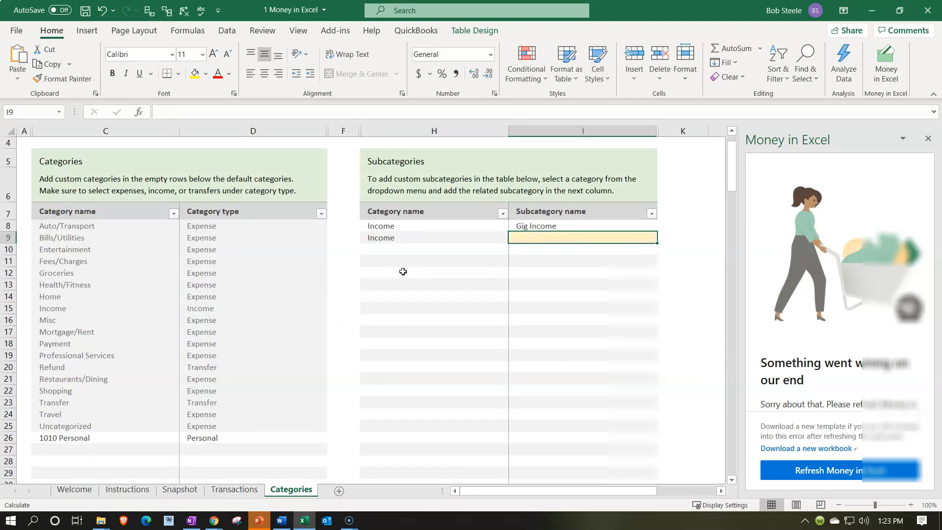
pyautogui.write('YouTube Income')
pyautogui.press('Return')
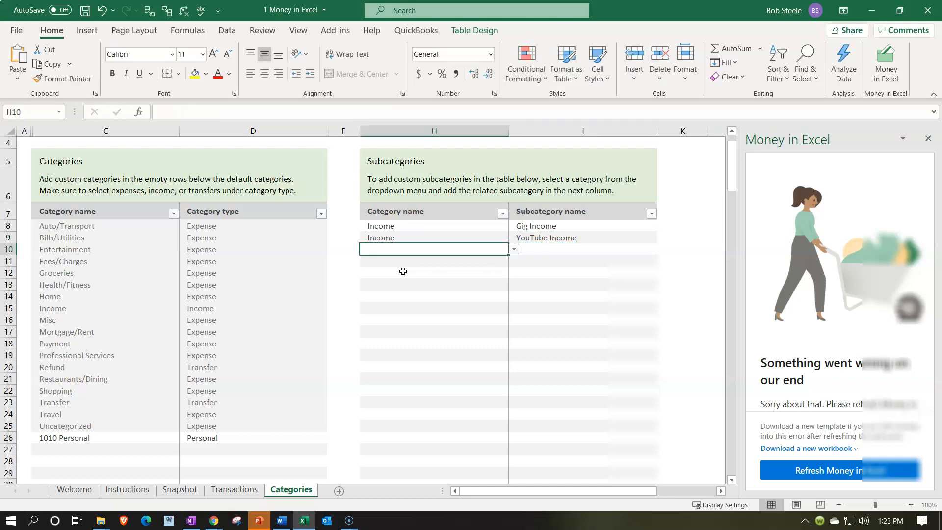
# Return to the Transactions sheet and set the subcategory of the Google Adsense transaction in row 11 to YouTube Income.
pyautogui.click(234, 489)
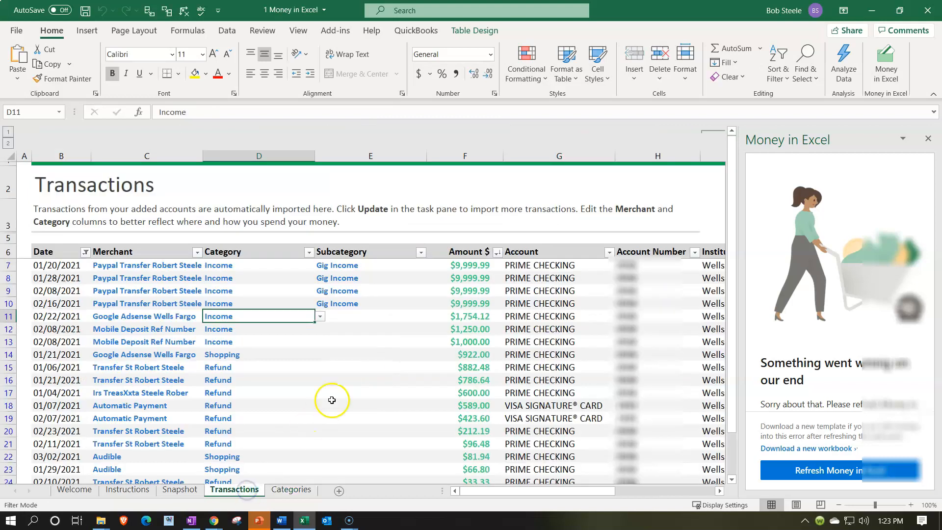
pyautogui.click(352, 316)
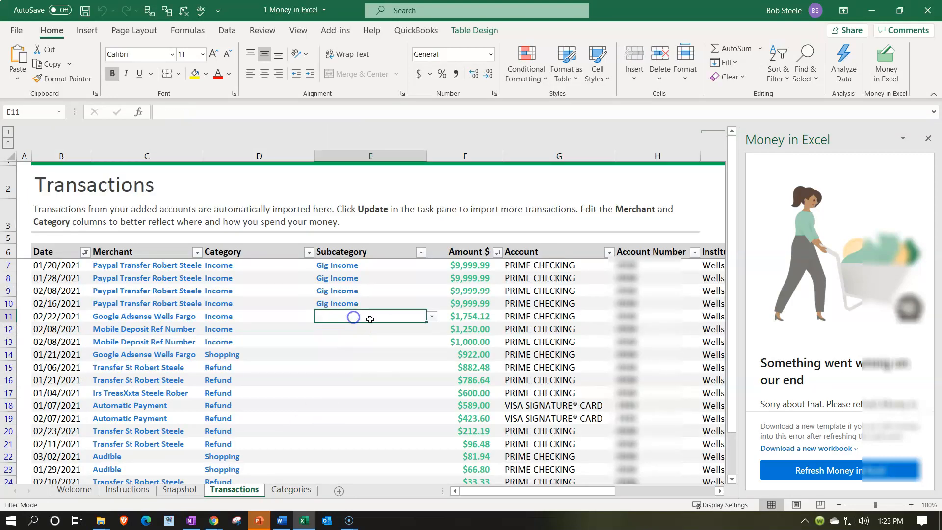
pyautogui.click(431, 317)
pyautogui.click(392, 337)
# Change the category of the mobile deposit in row 12 to 1010 Personal and go to the Categories sheet.
pyautogui.click(252, 330)
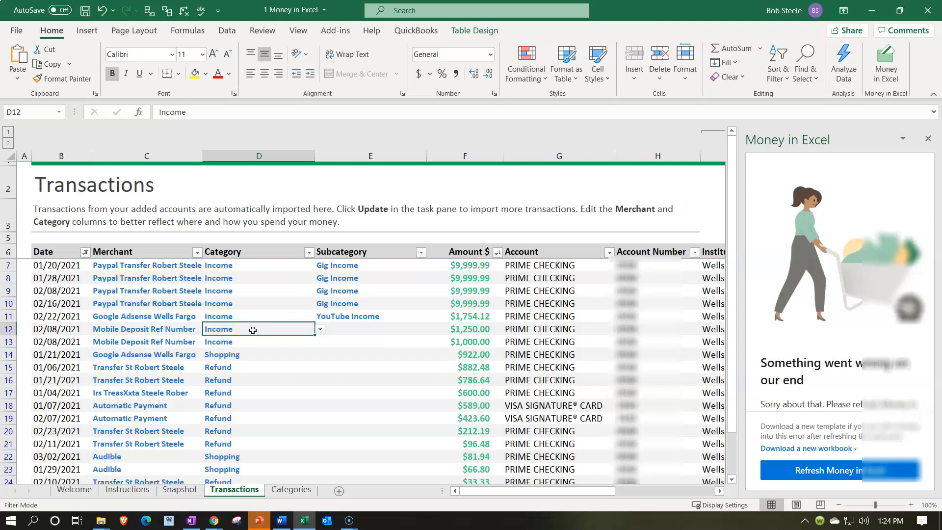
pyautogui.click(320, 329)
pyautogui.click(319, 395)
pyautogui.click(247, 399)
pyautogui.click(343, 336)
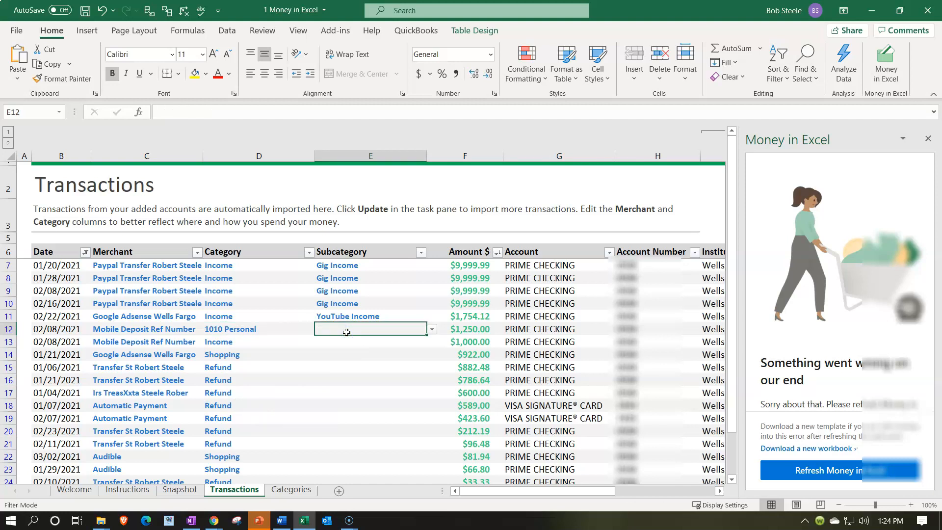
pyautogui.click(291, 489)
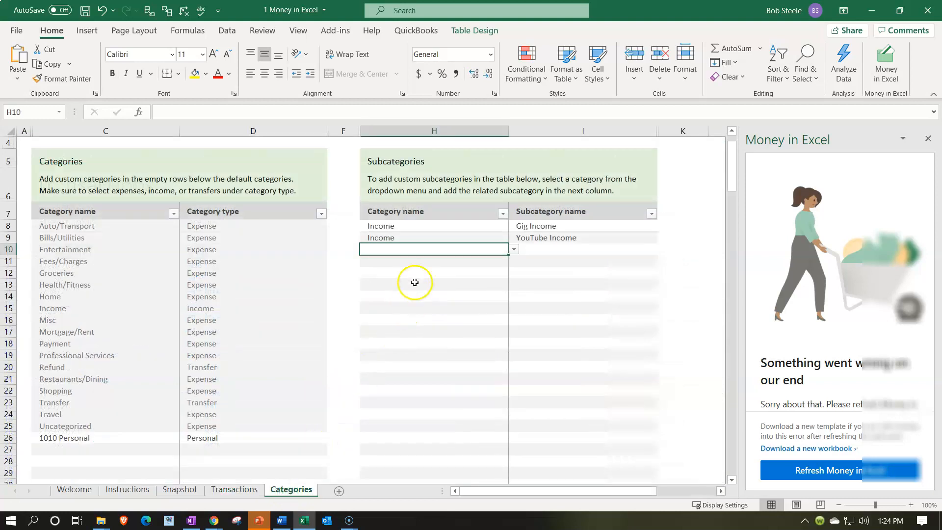
pyautogui.write('Pe')
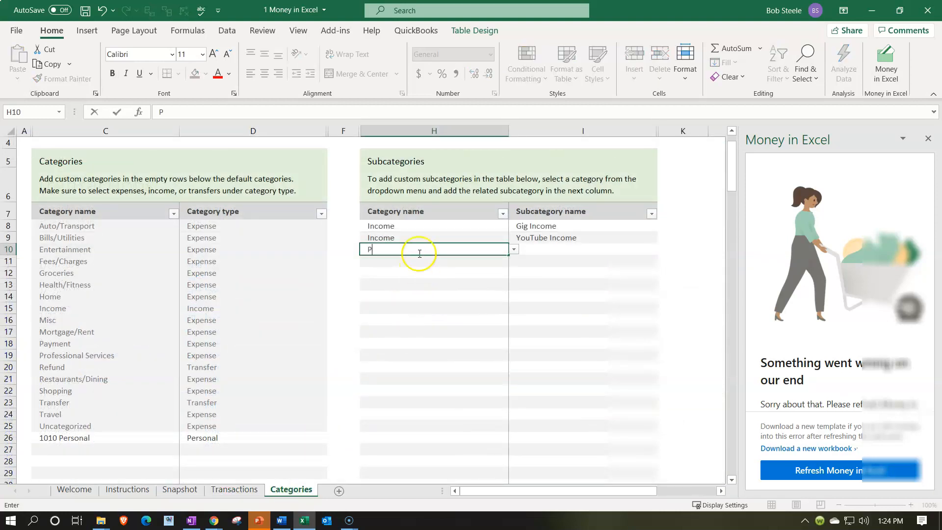
pyautogui.press('BackSpace')
pyautogui.press('BackSpace')
pyautogui.write('1010')
pyautogui.click(512, 251)
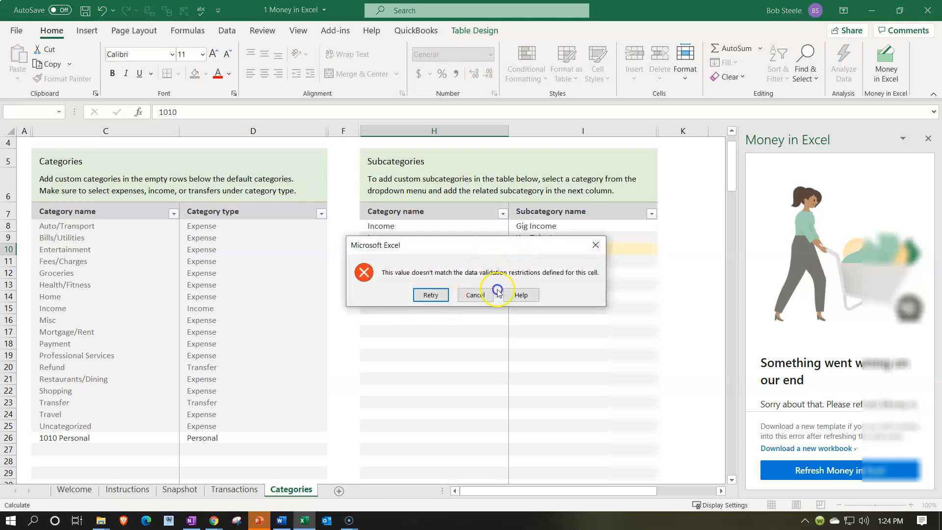
pyautogui.click(595, 242)
# Add a W-2 Income subcategory under the 1010 Personal category in row 10 of the Subcategories table.
pyautogui.click(514, 250)
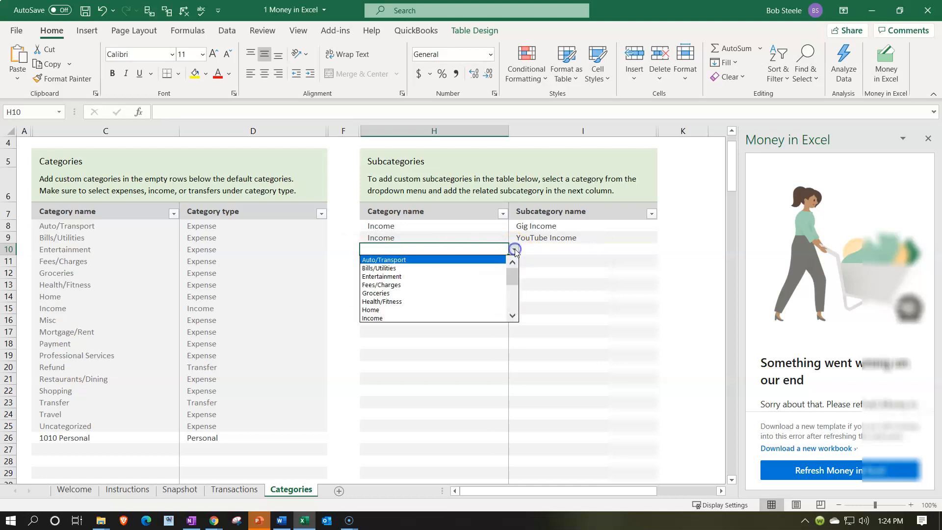
pyautogui.scroll(-4, 513, 294)
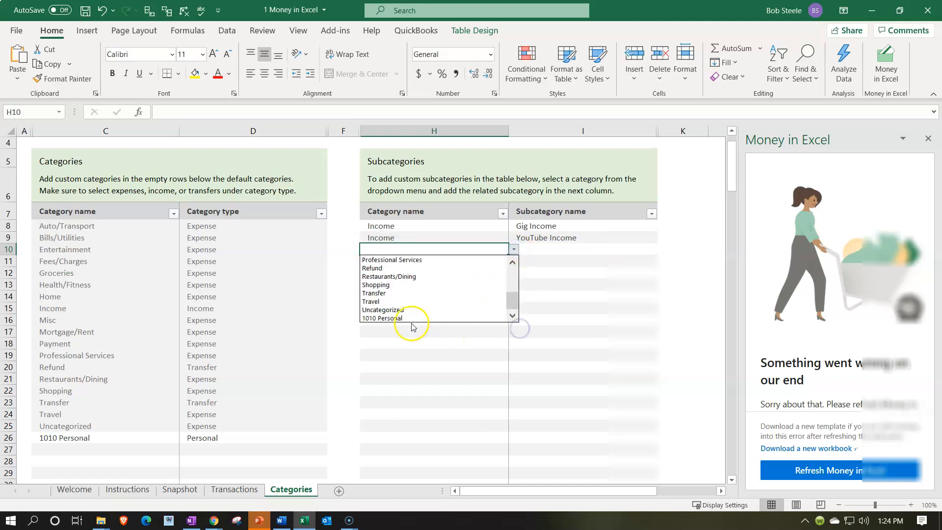
pyautogui.click(393, 318)
pyautogui.click(525, 249)
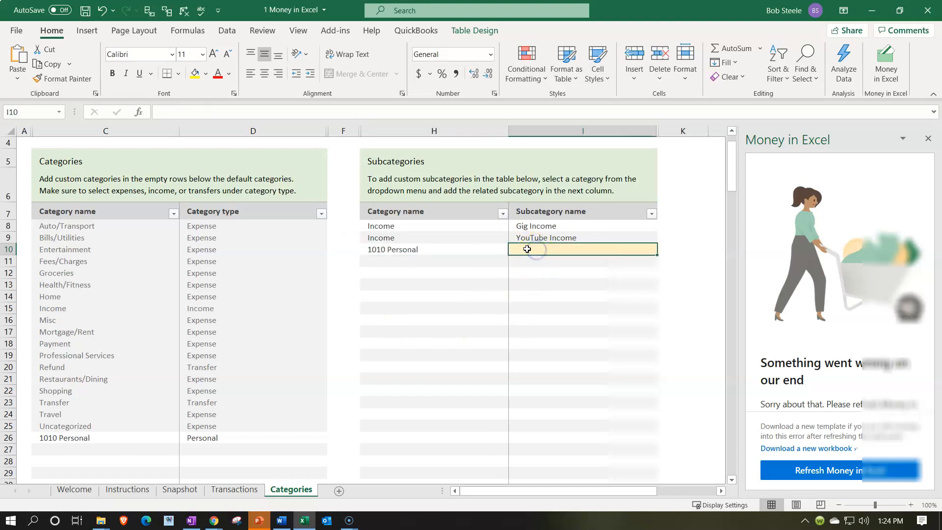
pyautogui.write('W-2')
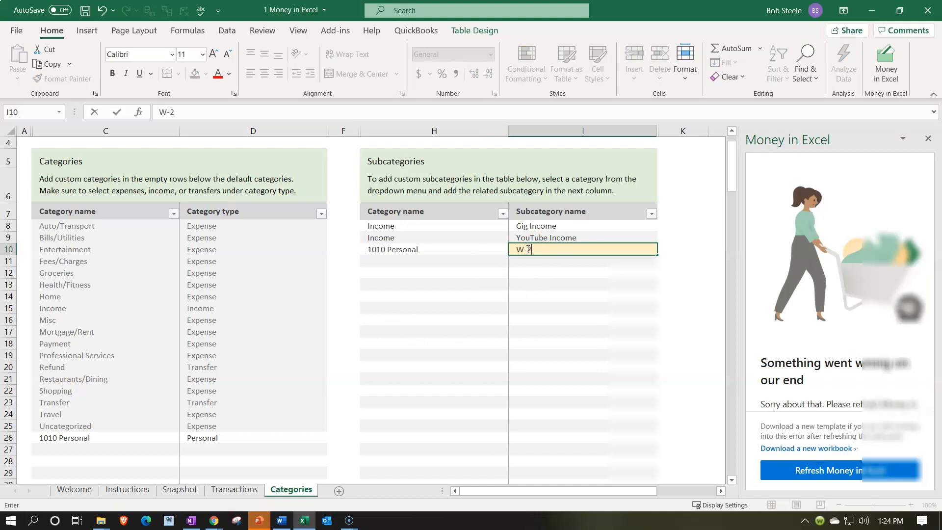
pyautogui.write(' Income')
pyautogui.press('Tab')
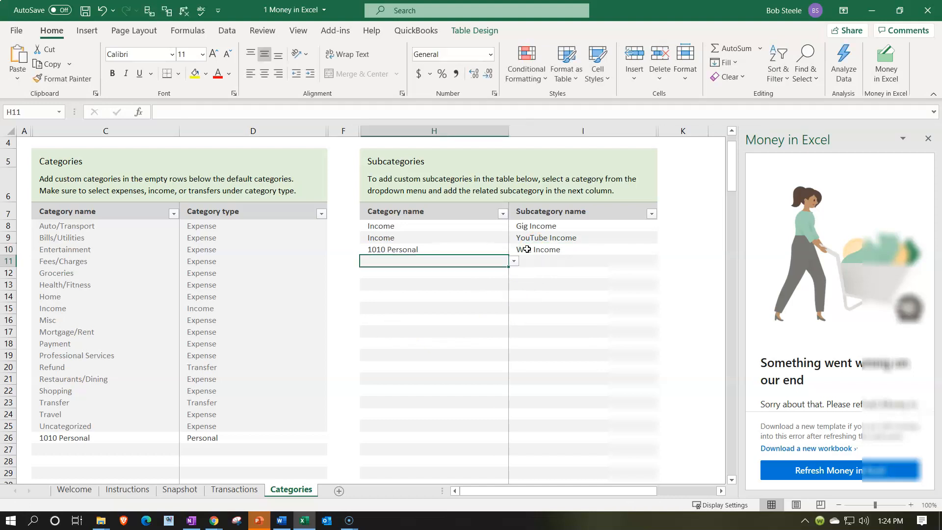
# Return to the Transactions sheet and set the subcategory of the mobile deposit in row 12 to W-2 Income.
pyautogui.click(234, 489)
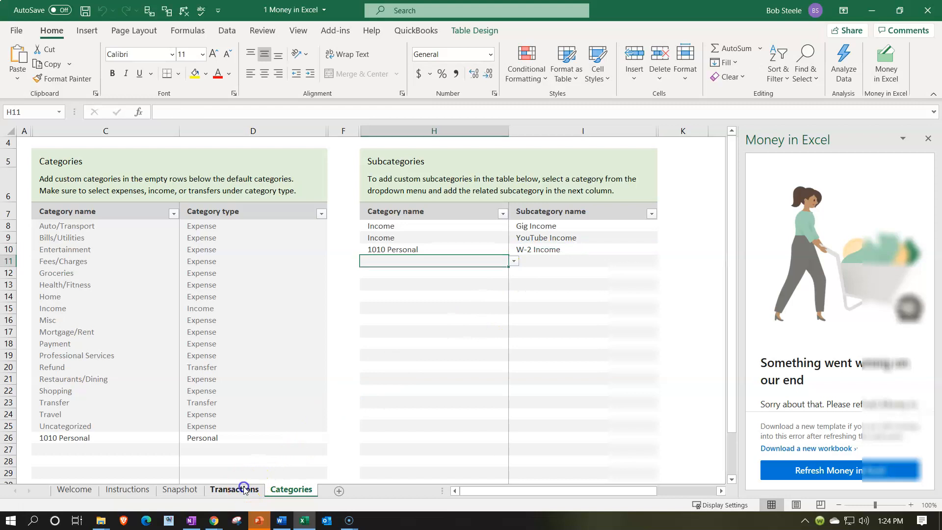
pyautogui.click(432, 330)
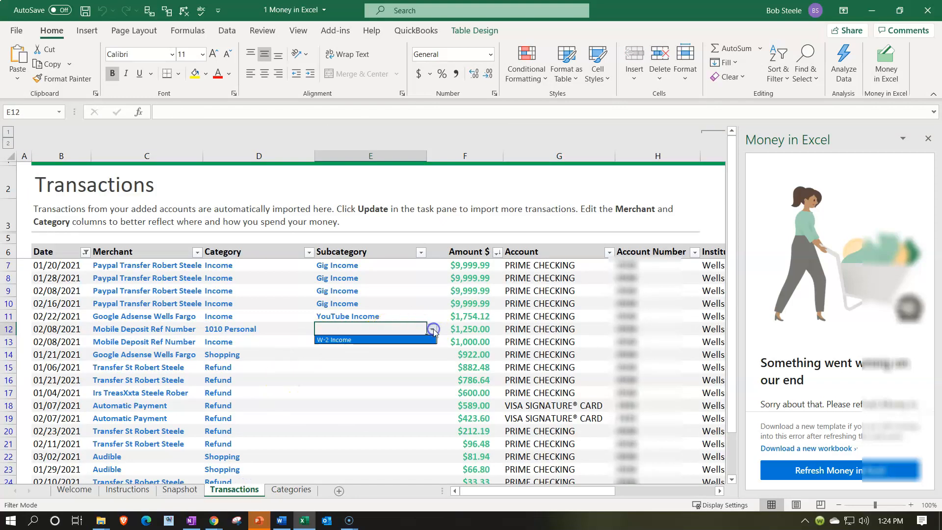
pyautogui.click(378, 340)
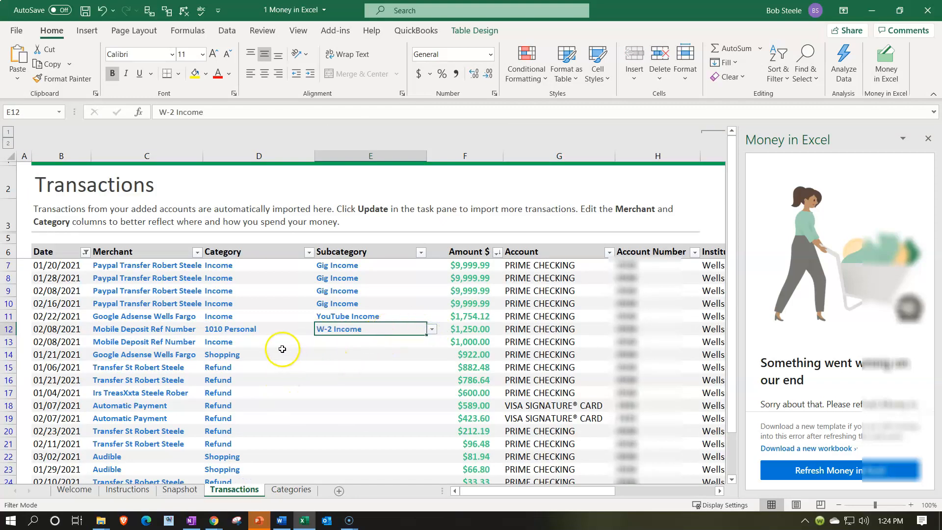
# Set the mobile deposit in row 13 to the 1010 Personal category and the W-2 Income subcategory.
pyautogui.click(253, 342)
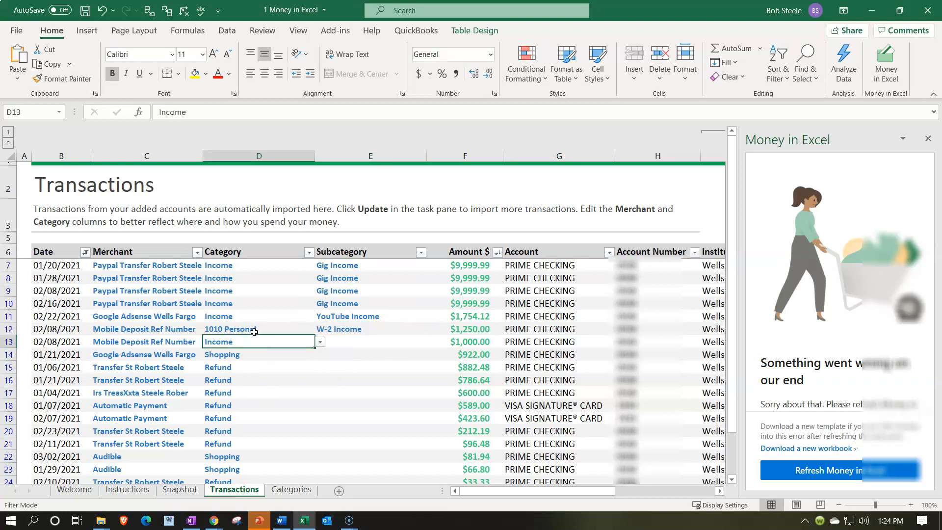
pyautogui.write('1010 Per')
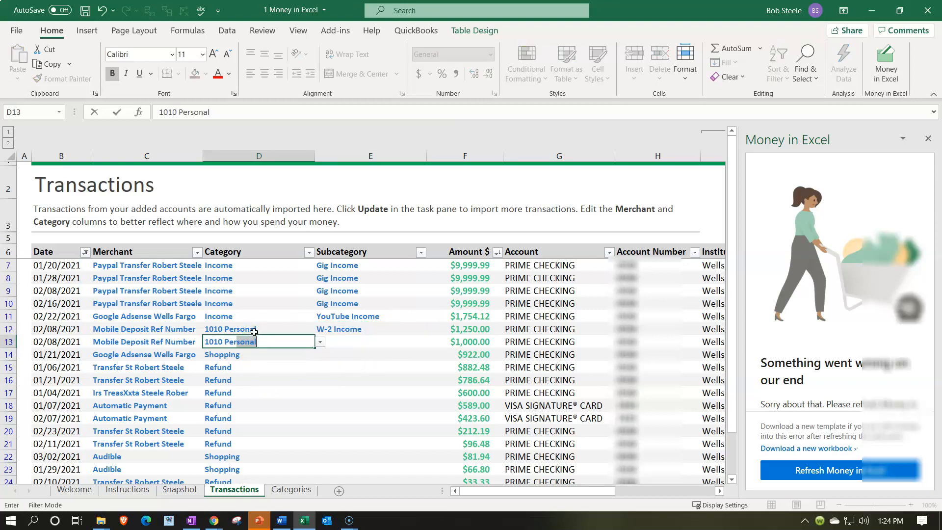
pyautogui.press('Tab')
pyautogui.write('W')
pyautogui.press('Tab')
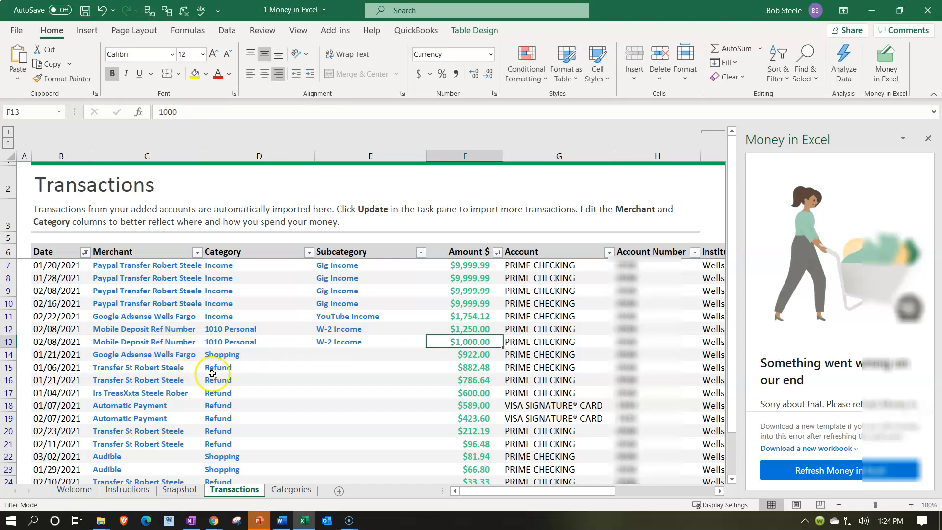
# Set the Google Adsense transaction in row 14 to the Income category and the YouTube Income subcategory.
pyautogui.click(234, 358)
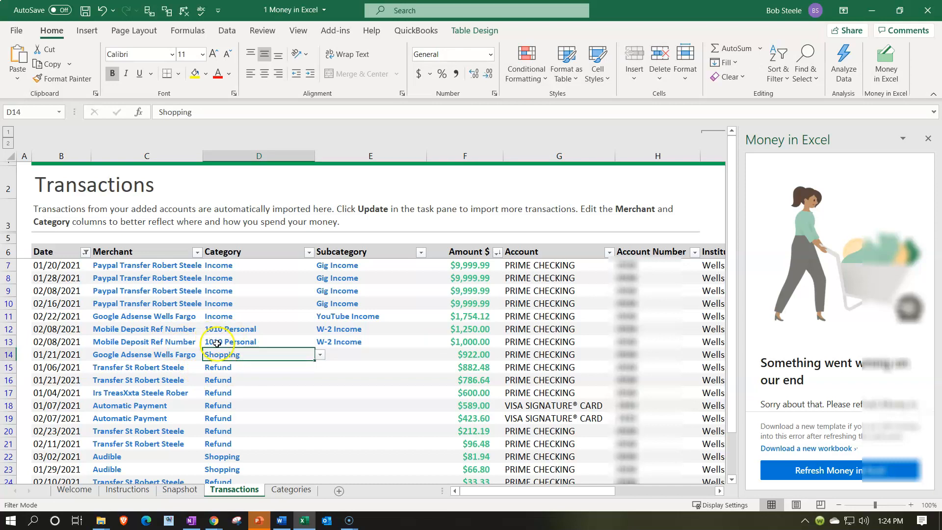
pyautogui.write('Income')
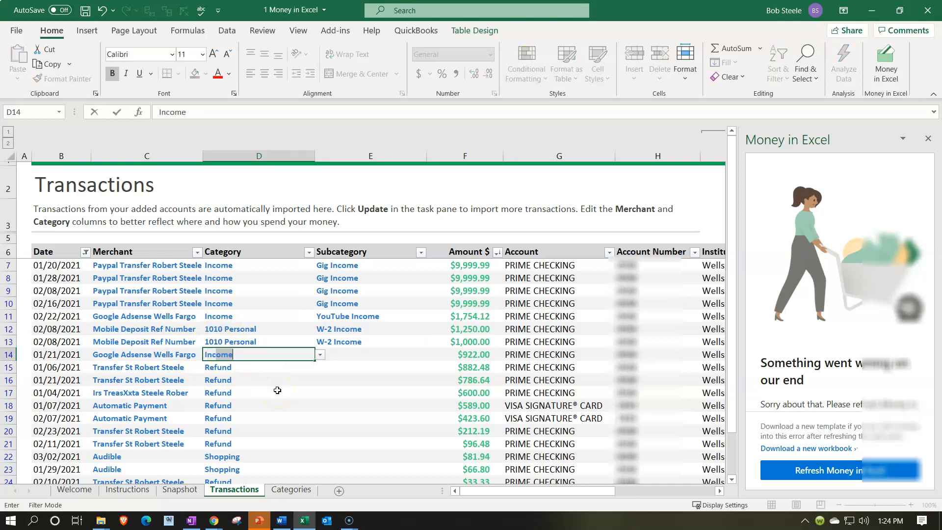
pyautogui.press('Tab')
pyautogui.write('Y')
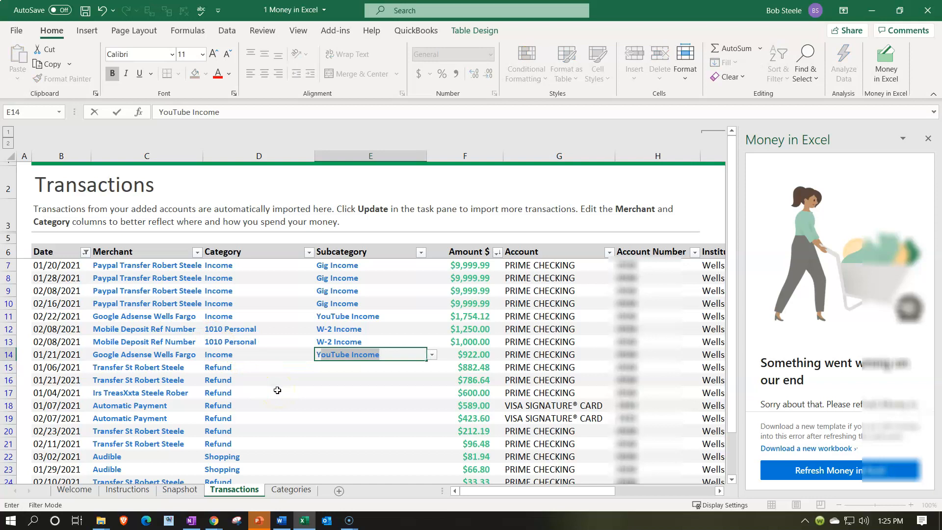
pyautogui.press('Tab')
pyautogui.click(237, 367)
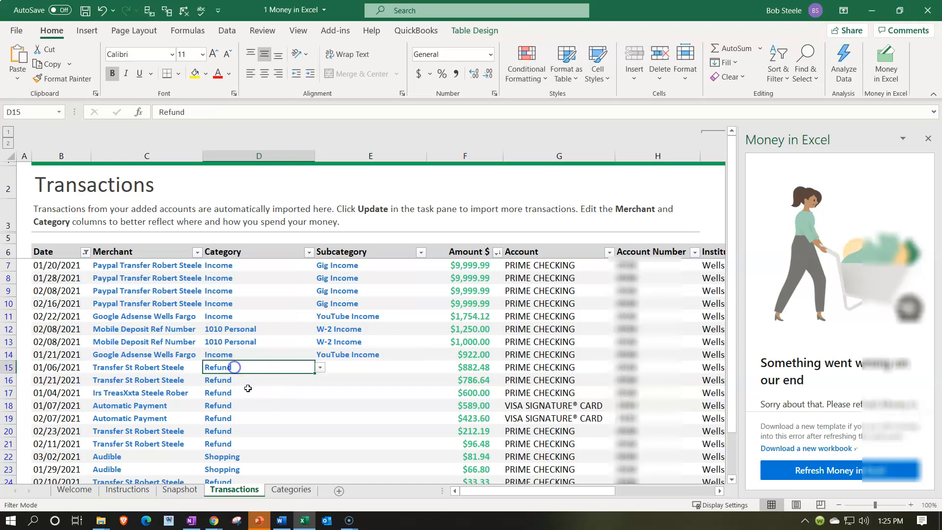
pyautogui.click(176, 369)
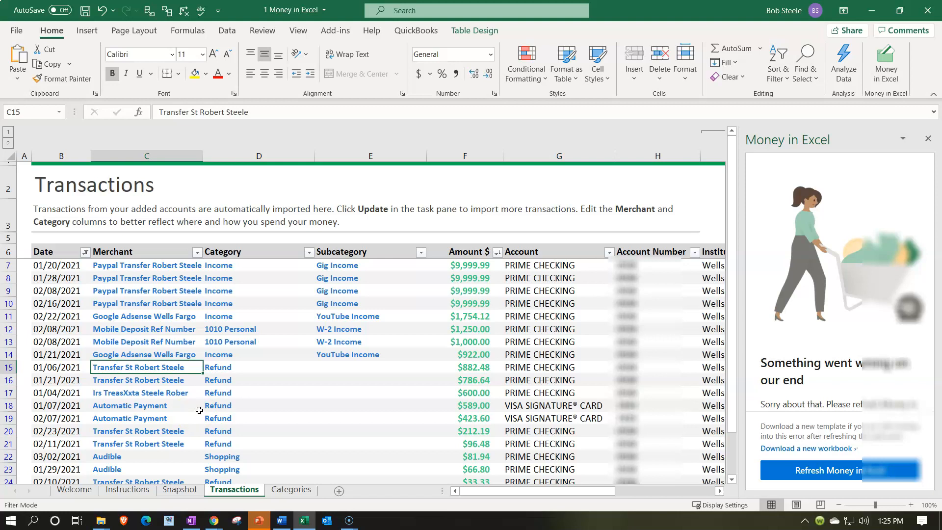
pyautogui.press('Down')
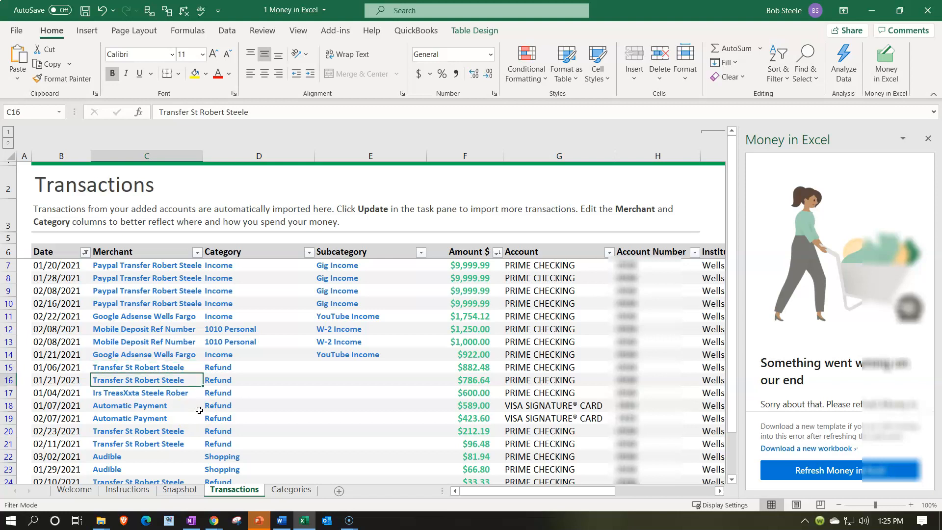
pyautogui.press('Up')
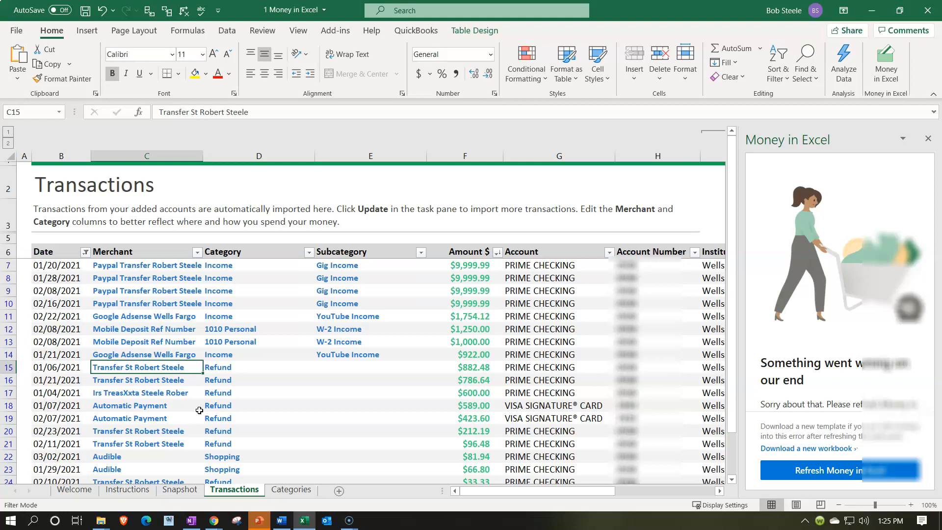
pyautogui.press('Right')
pyautogui.press('Right')
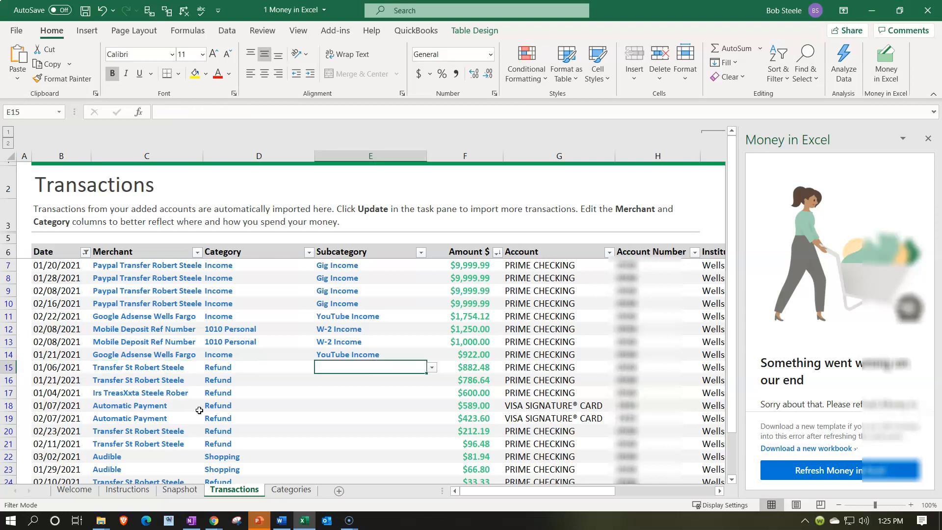
pyautogui.write('Inc')
pyautogui.press('BackSpace')
pyautogui.press('BackSpace')
pyautogui.press('BackSpace')
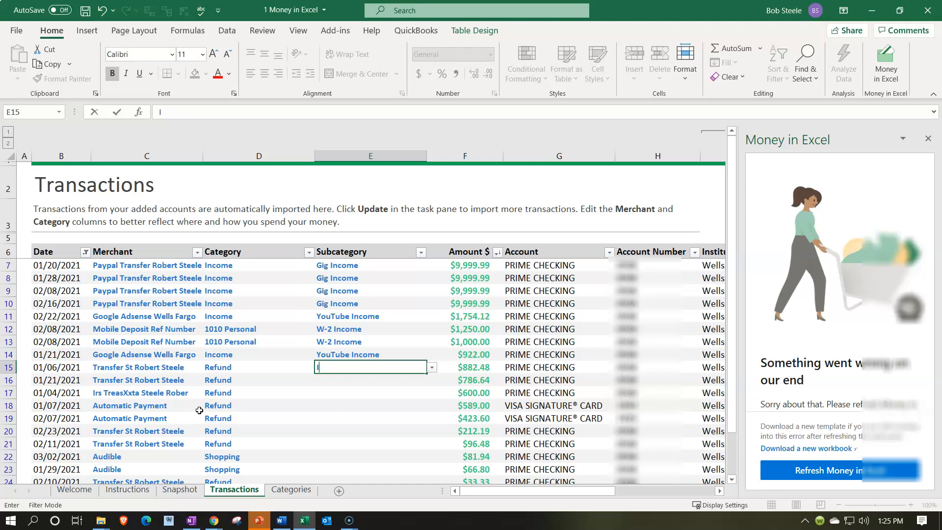
# Change the category of the transfer transaction in row 15 to Income.
pyautogui.click(249, 369)
pyautogui.write('Income')
pyautogui.press('Tab')
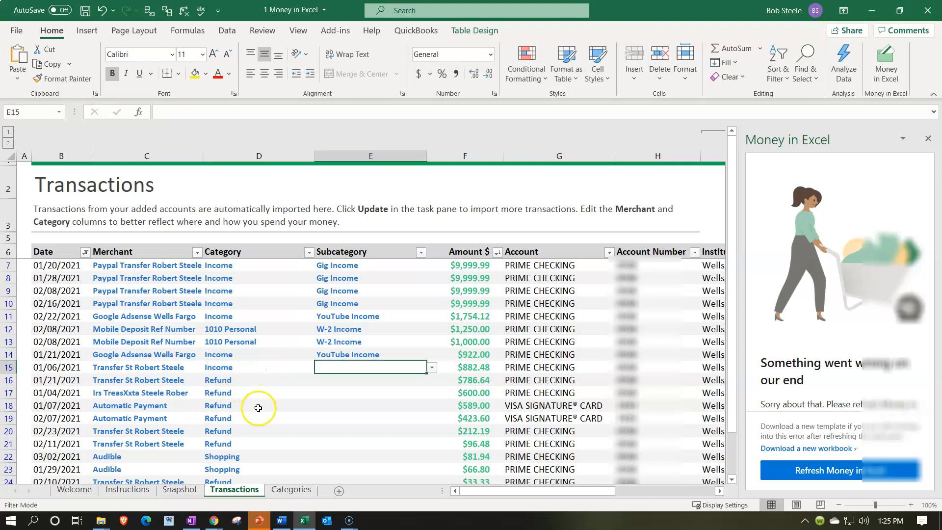
# On the Categories sheet, add a Website Income subcategory under the Income category in row 11 of the Subcategories table.
pyautogui.click(291, 489)
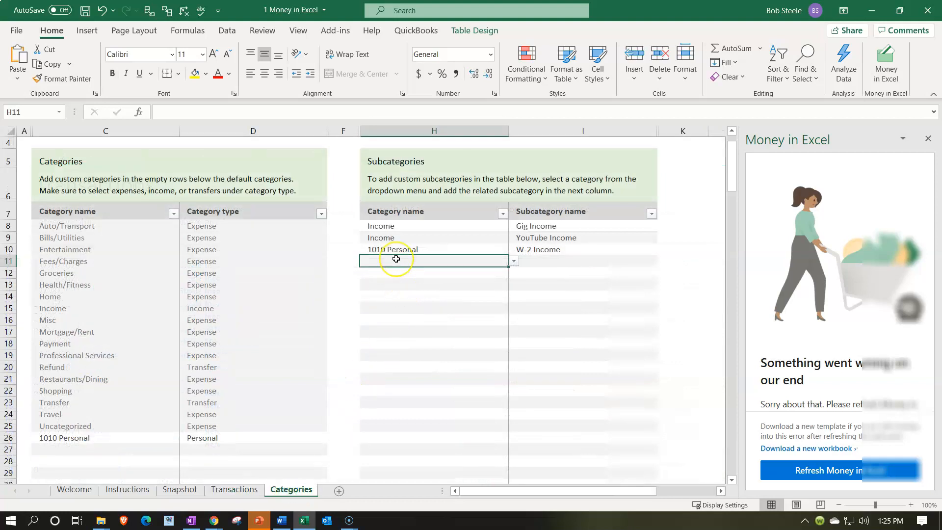
pyautogui.write('Income')
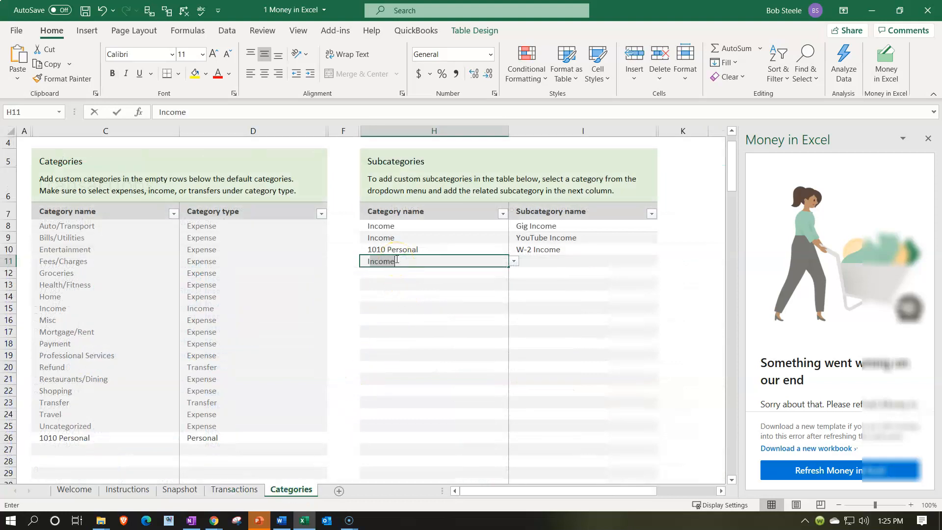
pyautogui.press('Tab')
pyautogui.write('Web')
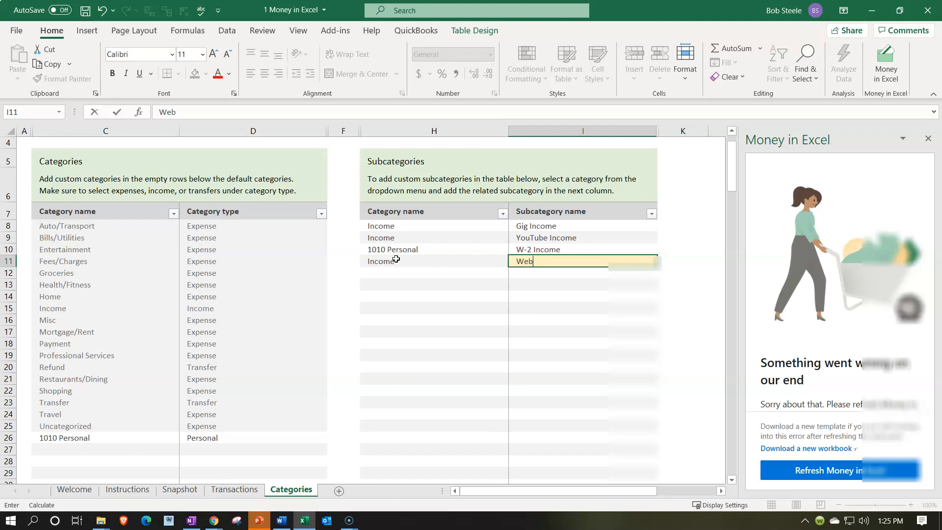
pyautogui.write('site Income')
pyautogui.press('Return')
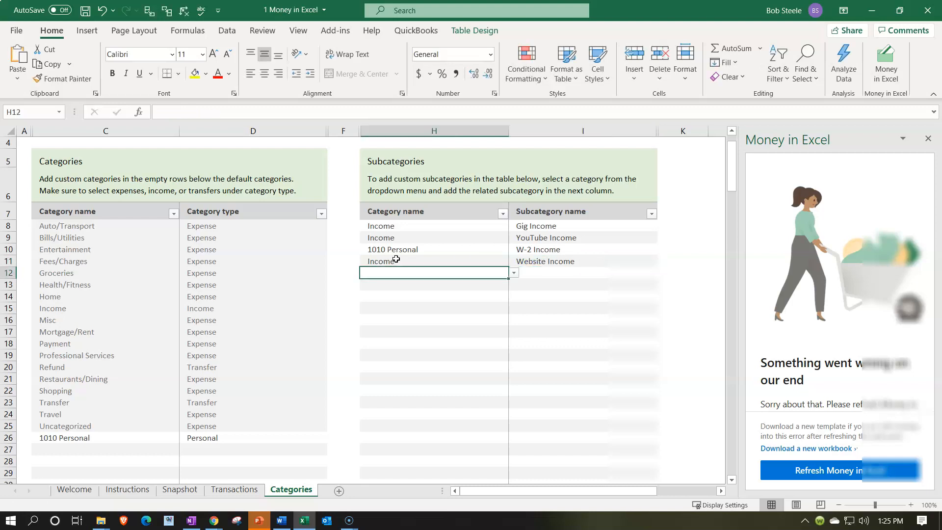
# Return to the Transactions sheet and set the subcategory of the transfer in row 15 to Website Income.
pyautogui.click(227, 489)
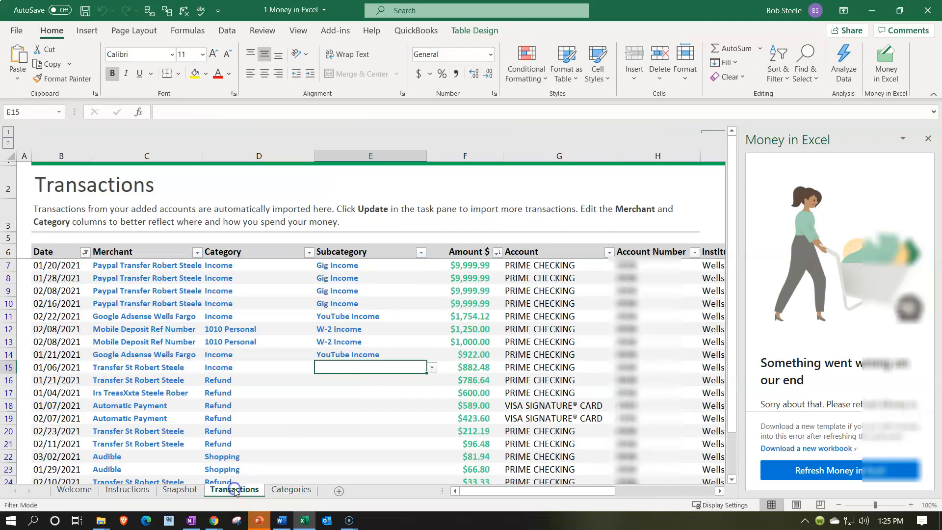
pyautogui.write('Web')
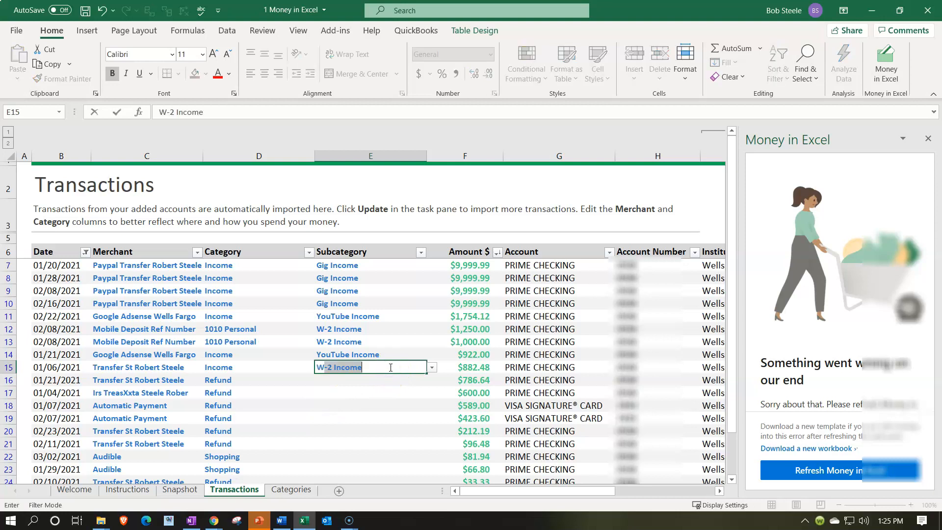
pyautogui.press('BackSpace')
pyautogui.press('BackSpace')
pyautogui.press('BackSpace')
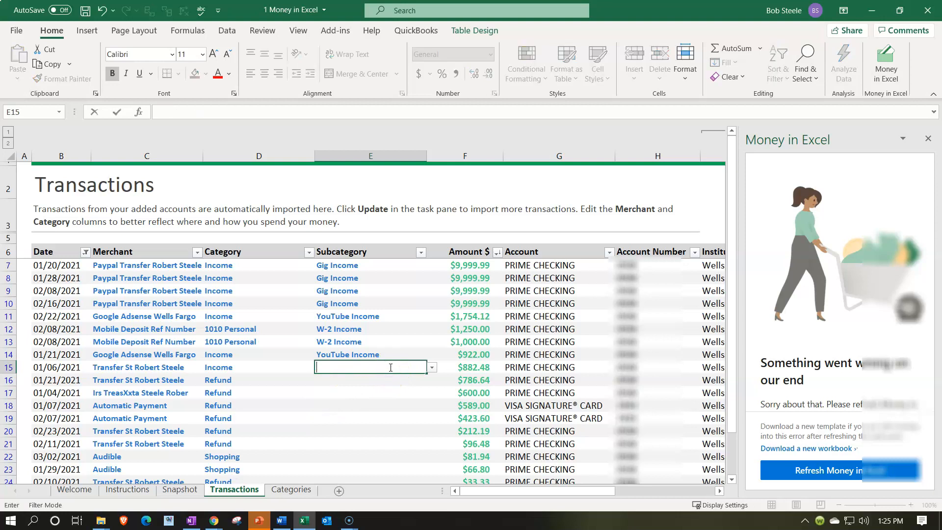
pyautogui.click(432, 367)
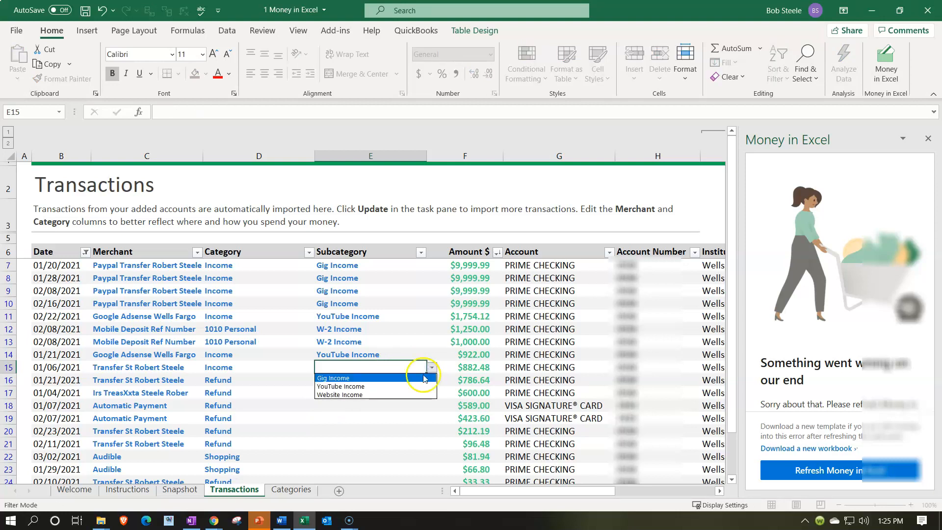
pyautogui.click(405, 396)
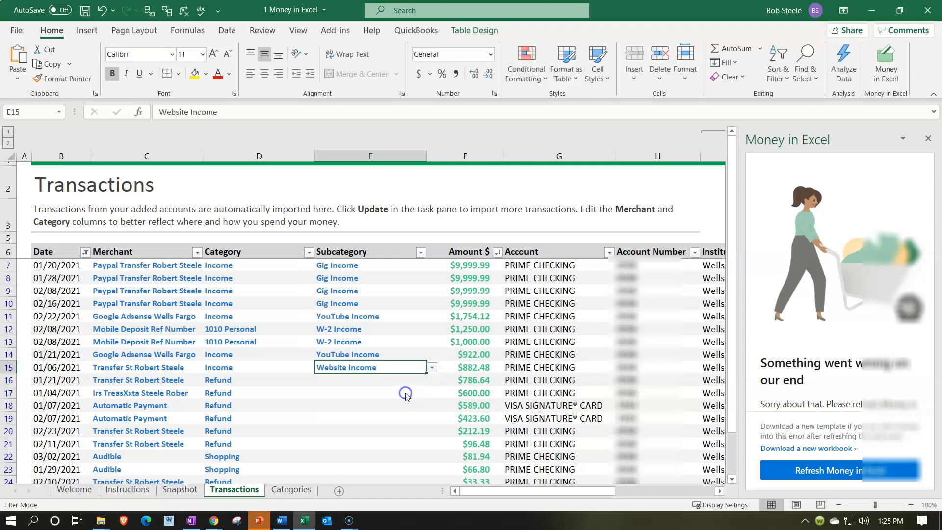
# Set the transfer in row 16 to the Income category and the Website Income subcategory.
pyautogui.click(253, 383)
pyautogui.write('Income')
pyautogui.press('Tab')
pyautogui.write('We')
pyautogui.press('Tab')
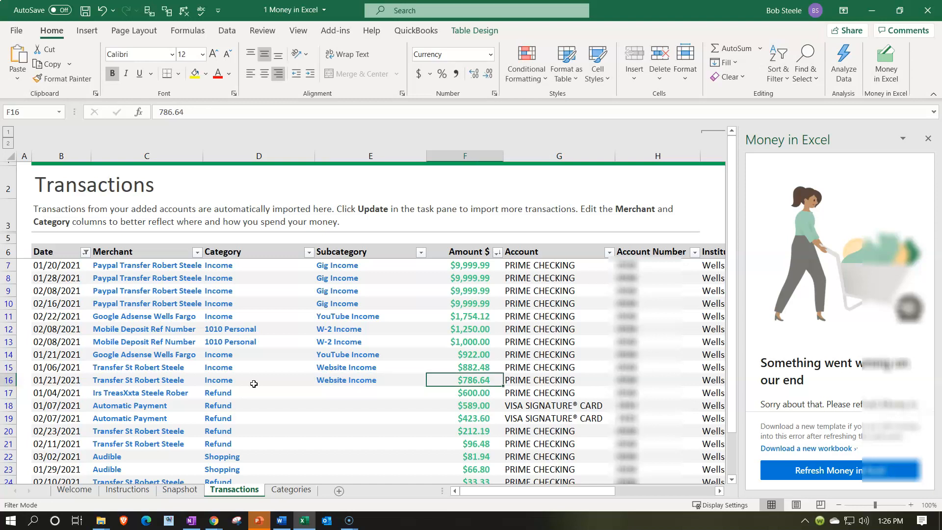
# Change the category of the IRS Treasury transaction in row 17 to 1010 Personal and select its subcategory cell.
pyautogui.click(252, 392)
pyautogui.click(255, 414)
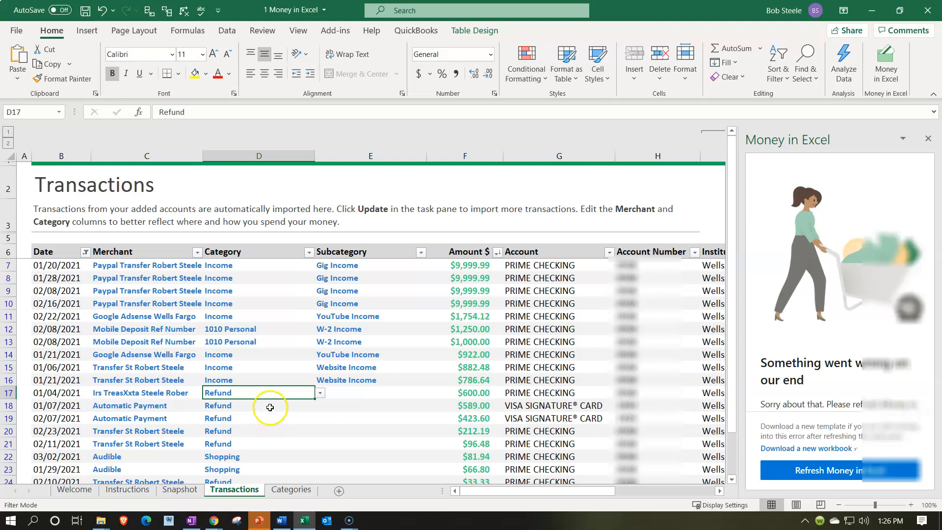
pyautogui.click(320, 393)
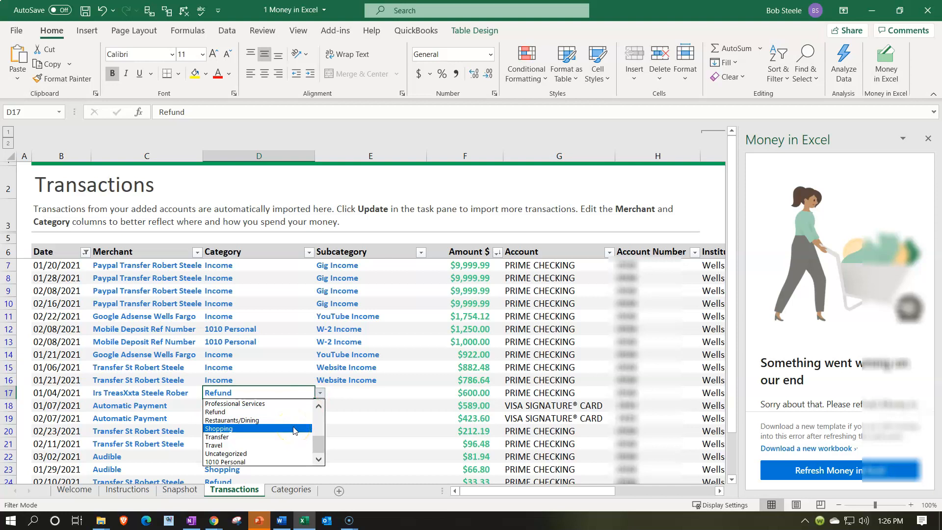
pyautogui.click(279, 463)
pyautogui.click(346, 398)
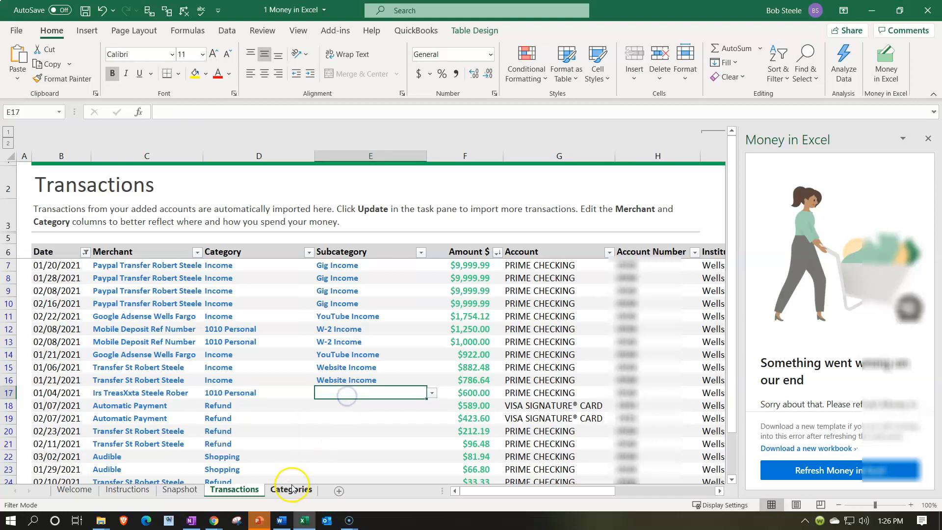
pyautogui.click(335, 397)
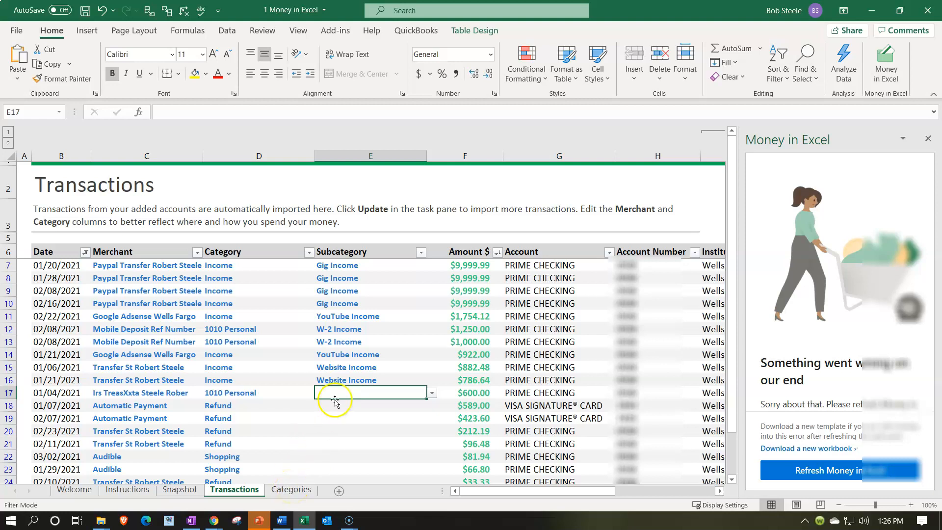
# Set the automatic payment in row 18 to the Income category and the Website Income subcategory.
pyautogui.click(265, 406)
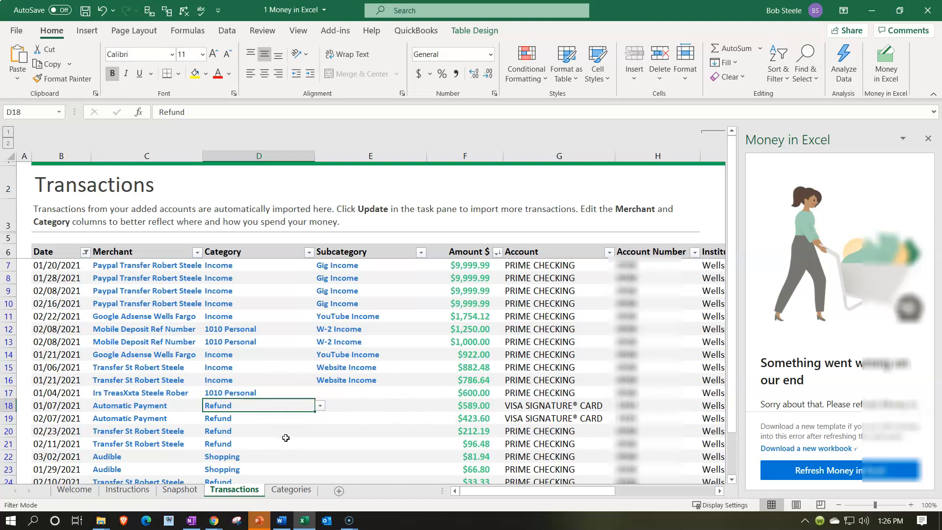
pyautogui.write('Income')
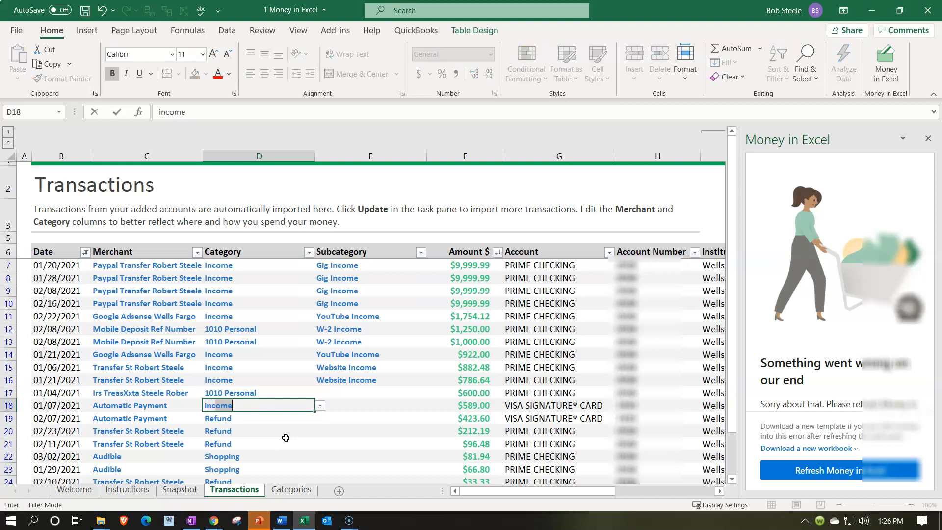
pyautogui.press('Tab')
pyautogui.write('w')
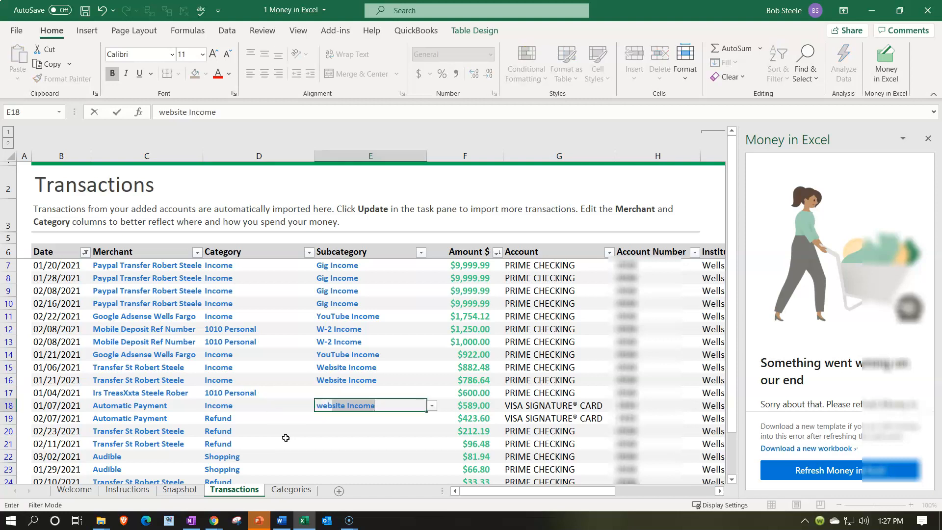
pyautogui.press('Return')
# Set the automatic payment in row 19 to the Income category and the Website Income subcategory.
pyautogui.write('Income')
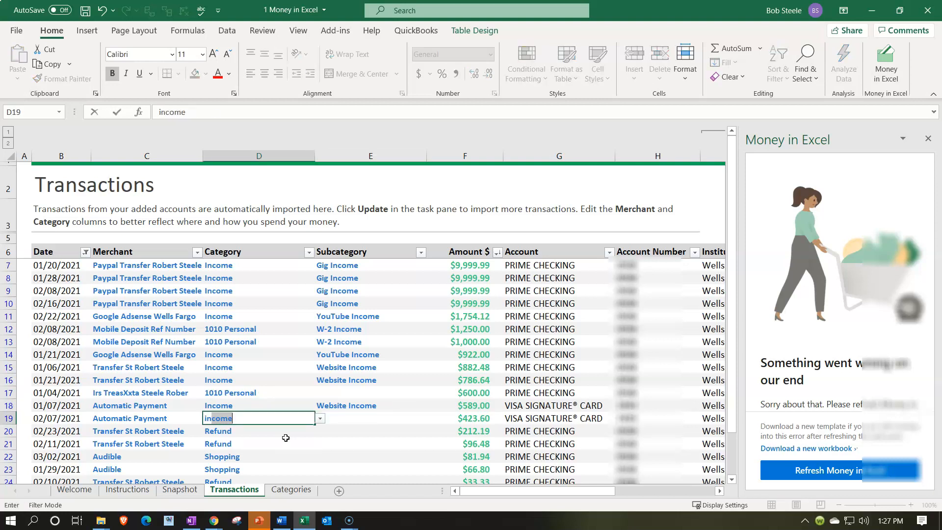
pyautogui.press('Tab')
pyautogui.write('eb')
pyautogui.press('BackSpace')
pyautogui.press('BackSpace')
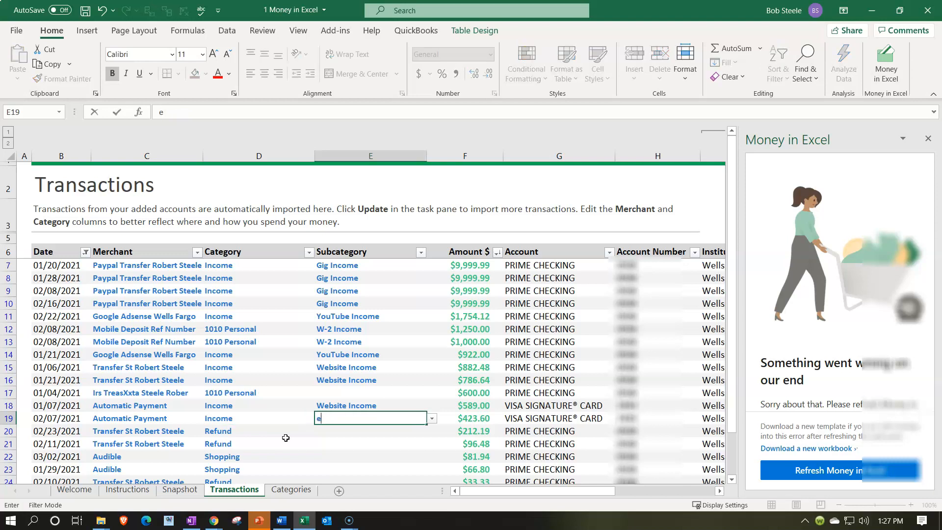
pyautogui.write('web')
pyautogui.press('Return')
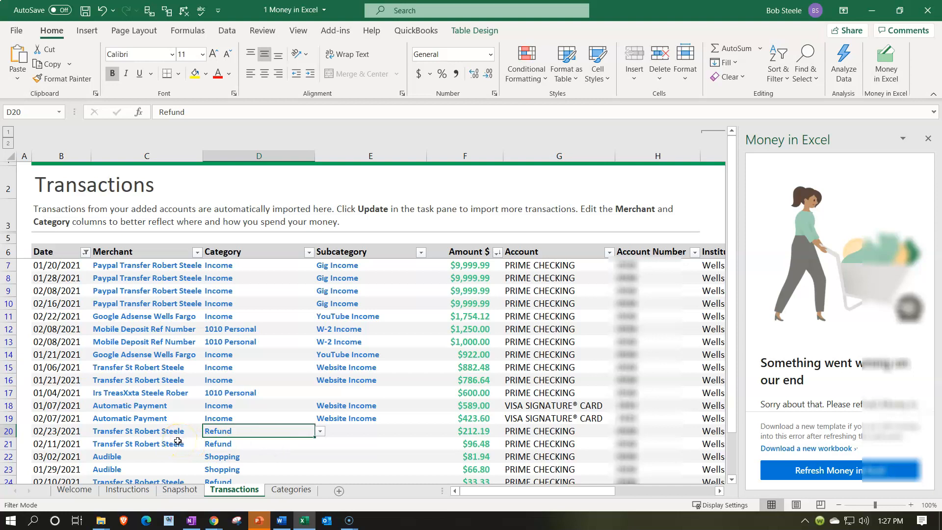
# Set the transfer in row 20 to the Income category and the Website Income subcategory.
pyautogui.write('i')
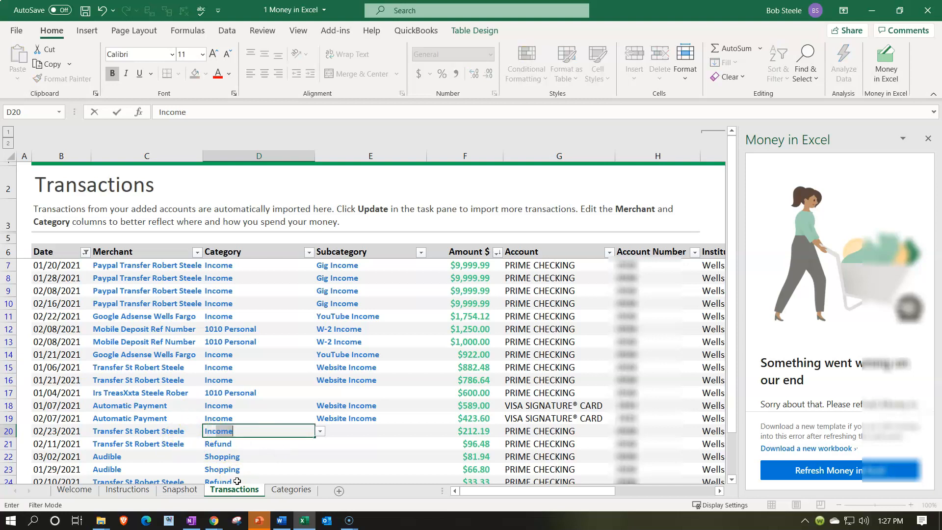
pyautogui.press('Tab')
pyautogui.write('we')
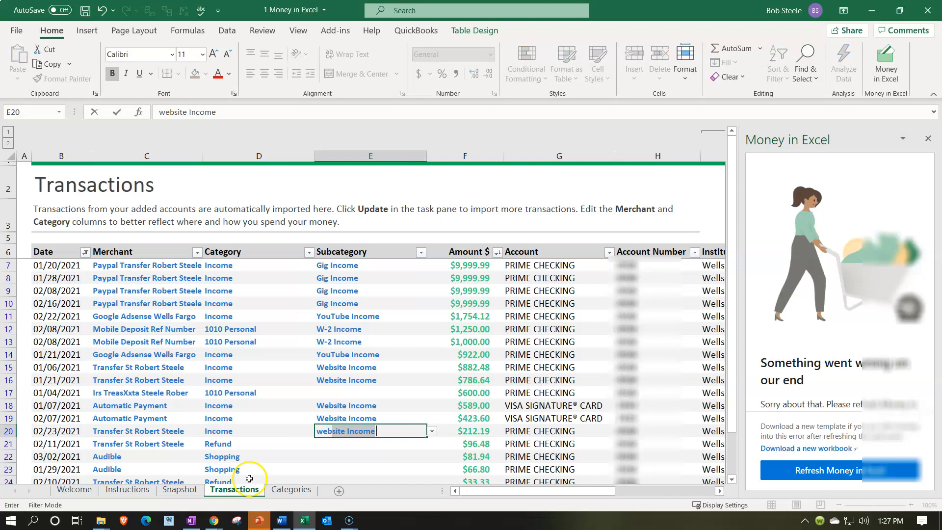
pyautogui.press('Return')
# Set the transfer in row 21 to the Income category and the Website Income subcategory.
pyautogui.write('i')
pyautogui.press('Tab')
pyautogui.write('wb')
pyautogui.press('BackSpace')
pyautogui.press('BackSpace')
pyautogui.write('we')
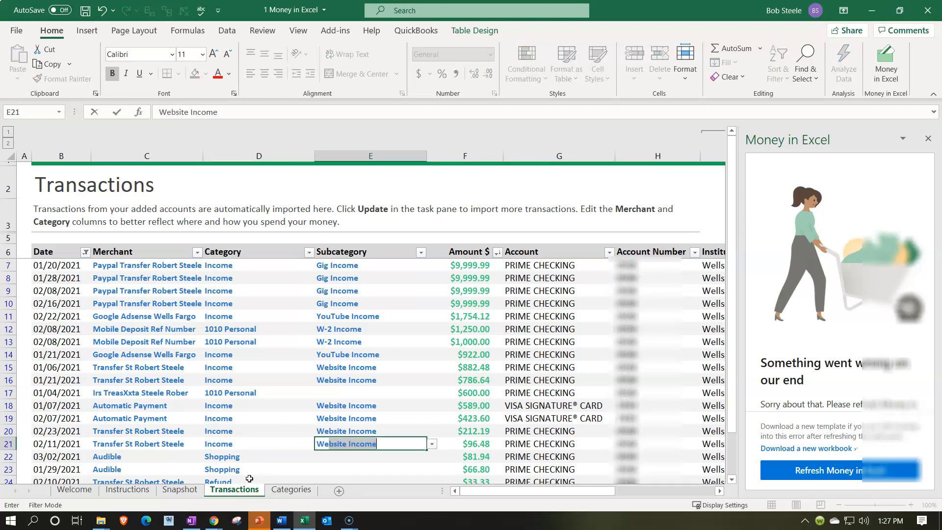
pyautogui.press('Return')
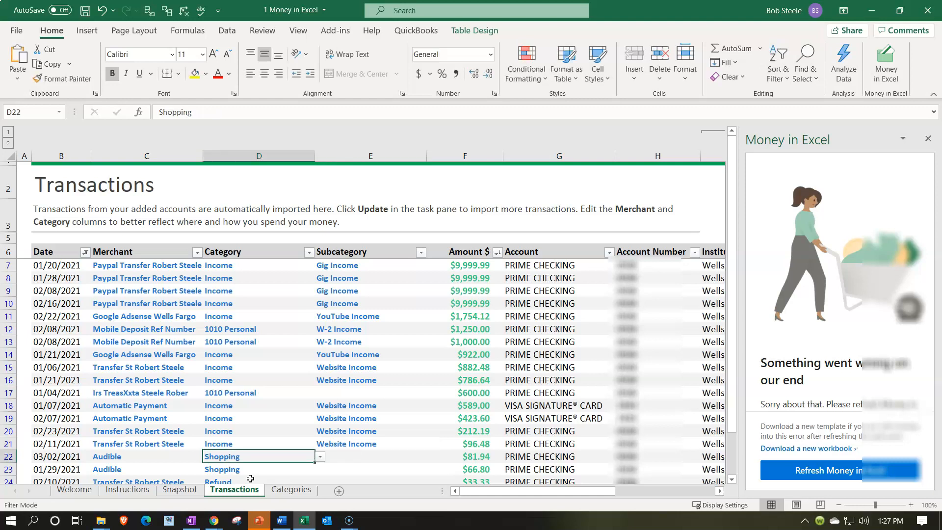
# Change the category of the Audible transaction in row 22 to Income.
pyautogui.scroll(-1, 415, 410)
pyautogui.scroll(-1, 415, 409)
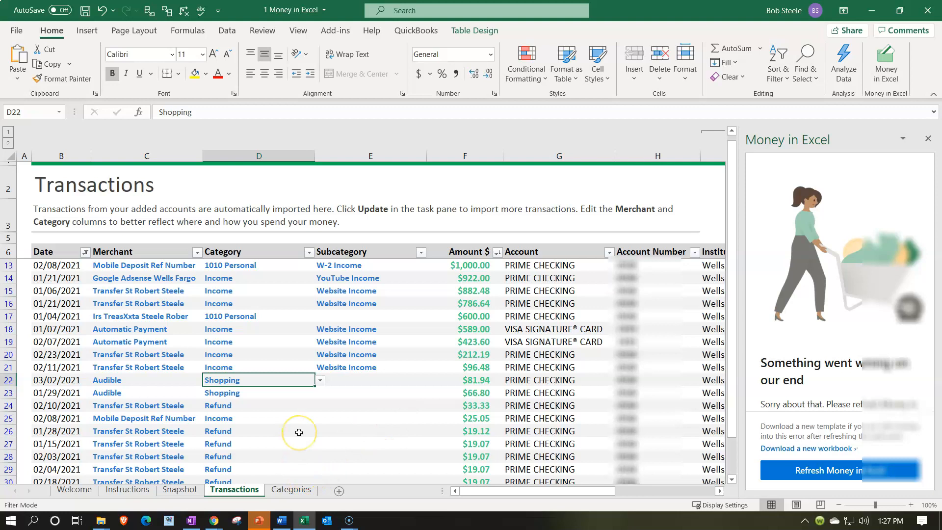
pyautogui.write('Income')
pyautogui.press('Tab')
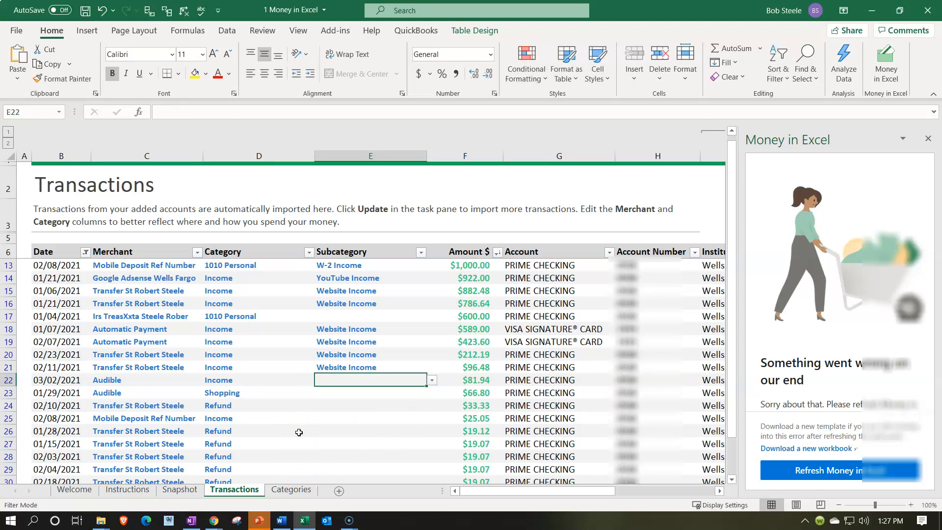
# Add an Audible Income subcategory under the Income category in the Subcategories table of the Categories sheet.
pyautogui.click(291, 489)
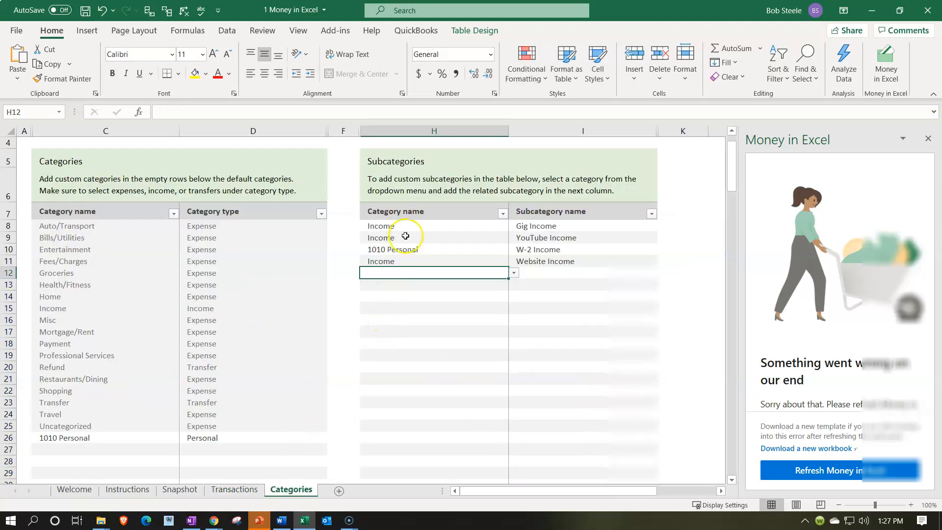
pyautogui.write('Income')
pyautogui.press('Tab')
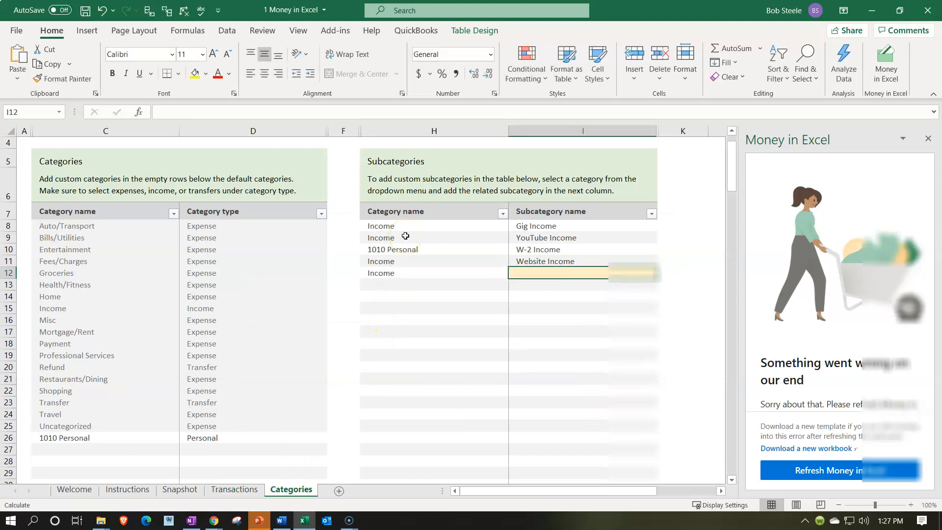
pyautogui.write('Audible')
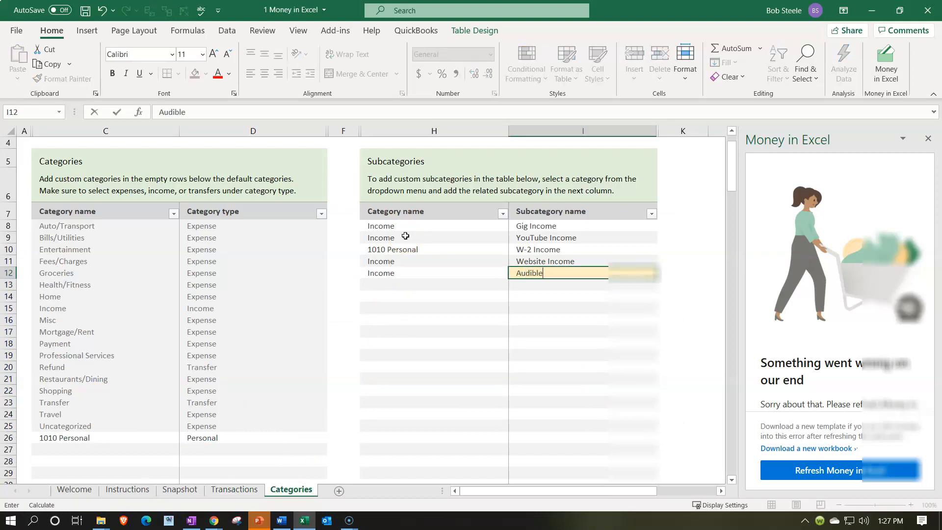
pyautogui.write(' Income')
pyautogui.press('Return')
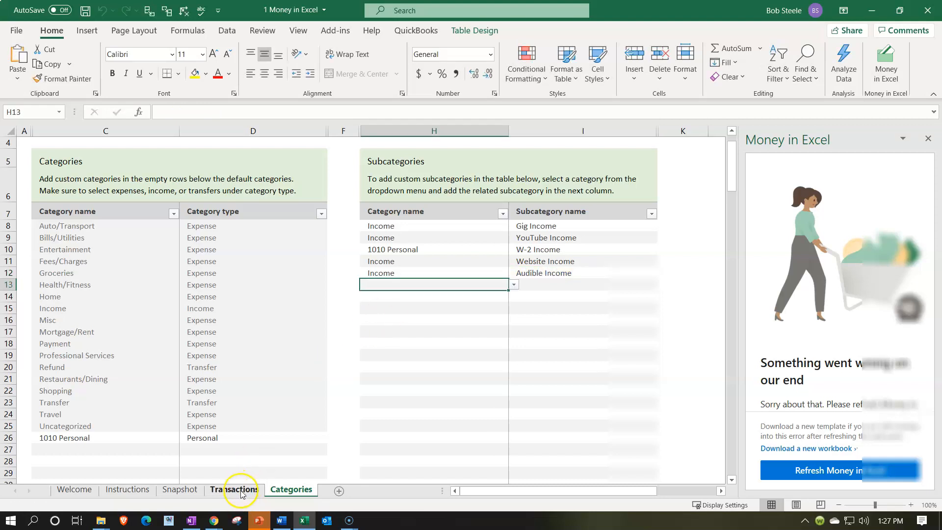
# Assign the Audible Income subcategory to the Audible transaction in row 22 of the Transactions sheet.
pyautogui.click(241, 491)
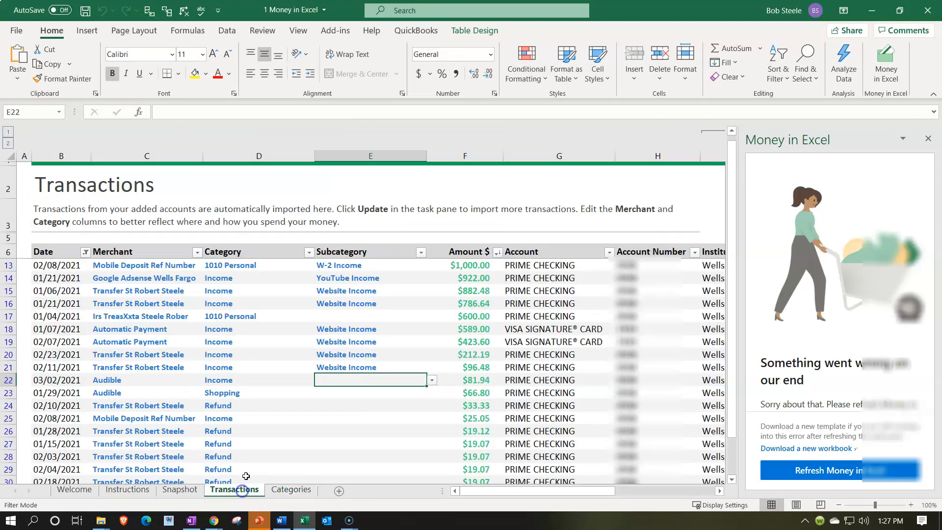
pyautogui.doubleClick(402, 381)
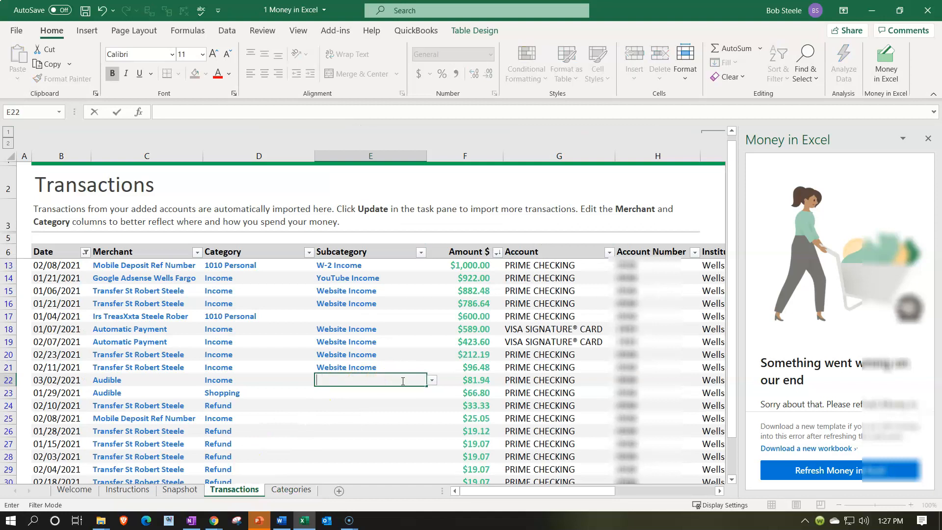
pyautogui.write('we')
pyautogui.press('BackSpace')
pyautogui.press('BackSpace')
pyautogui.click(431, 381)
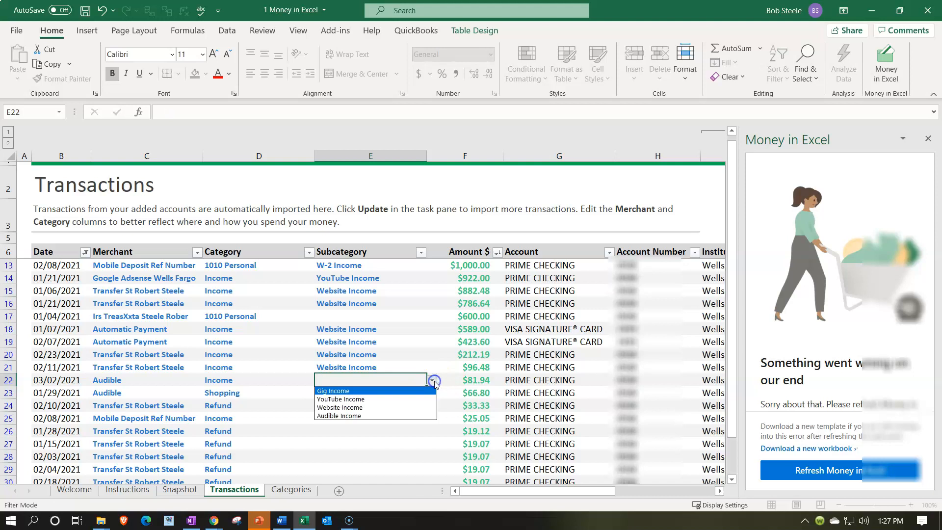
pyautogui.click(383, 415)
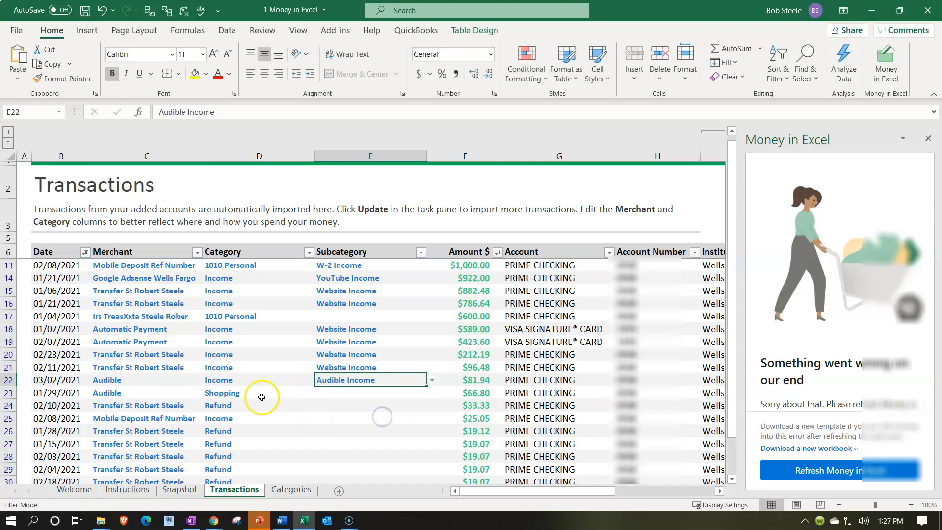
# Set the Audible transaction in row 23 to the Income category and the Audible Income subcategory.
pyautogui.click(234, 393)
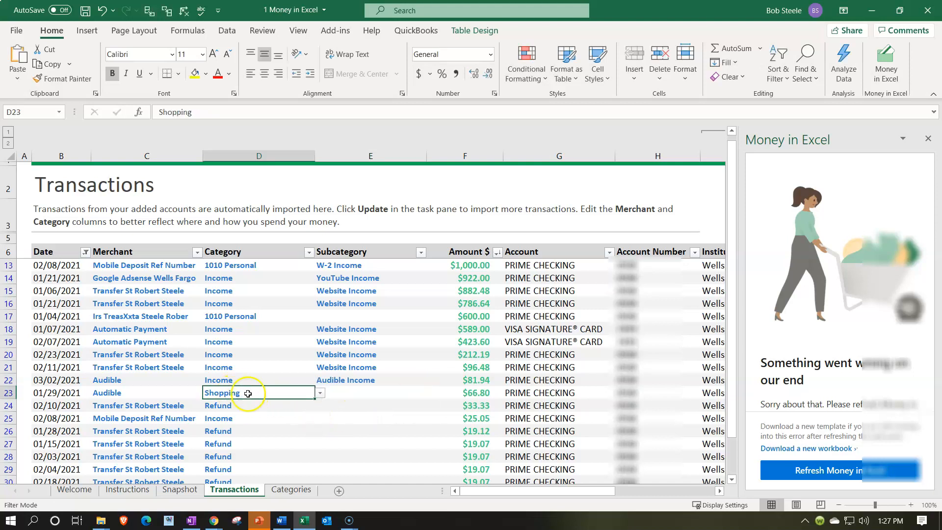
pyautogui.click(354, 415)
pyautogui.scroll(-1, 354, 415)
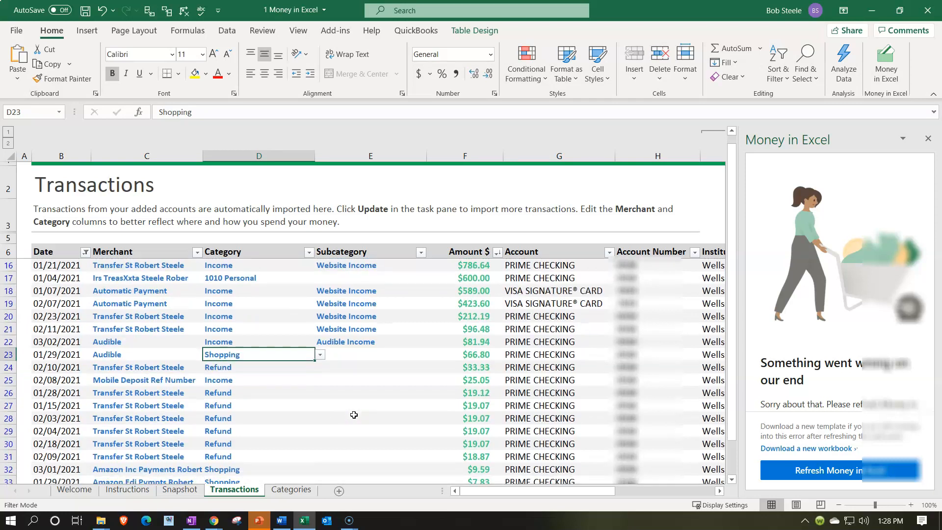
pyautogui.write('Income')
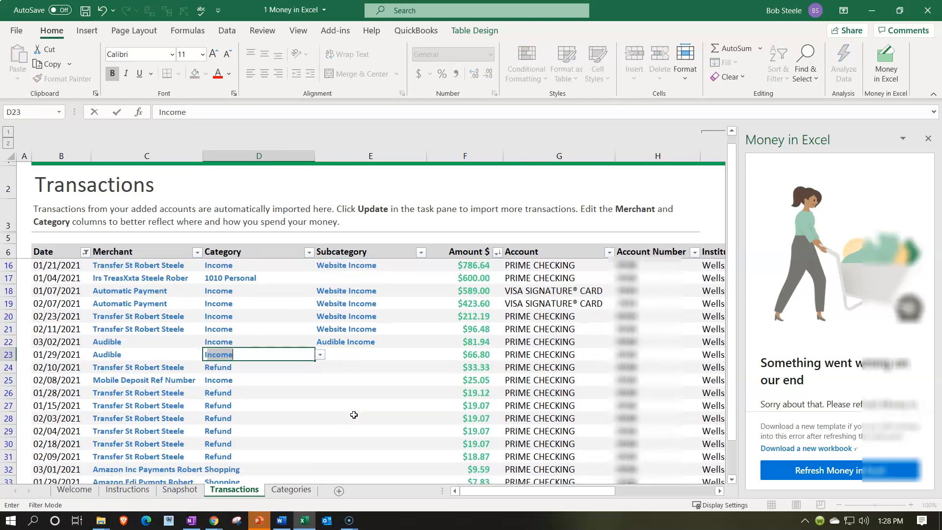
pyautogui.press('Tab')
pyautogui.write('au')
pyautogui.press('BackSpace')
pyautogui.press('BackSpace')
pyautogui.press('BackSpace')
pyautogui.write('audible Income')
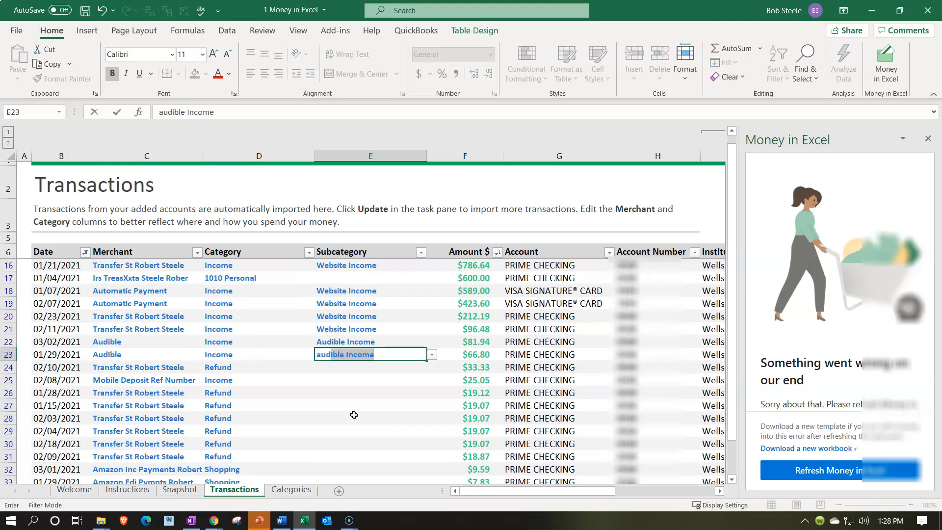
pyautogui.press('Return')
# Set the transfer in row 24 to the Income category and the Website Income subcategory.
pyautogui.click(248, 366)
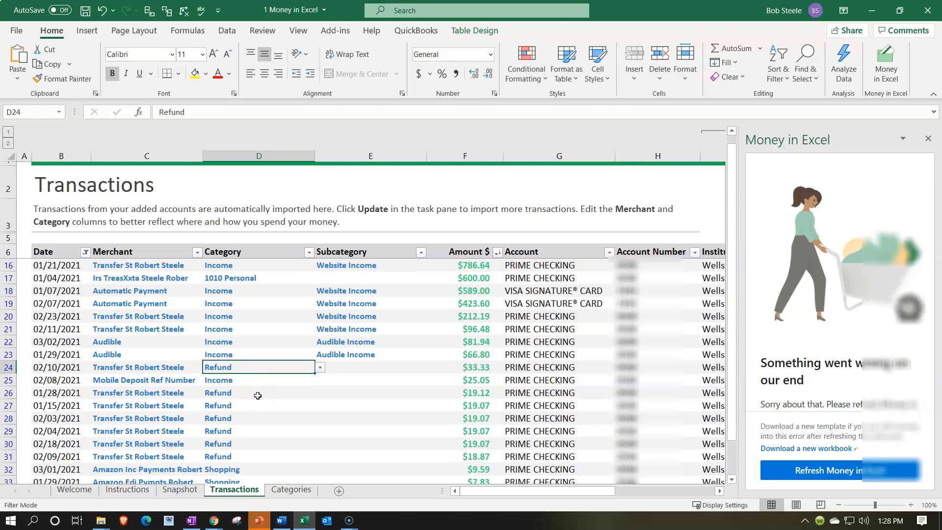
pyautogui.write('inc')
pyautogui.press('Tab')
pyautogui.write('w')
pyautogui.press('BackSpace')
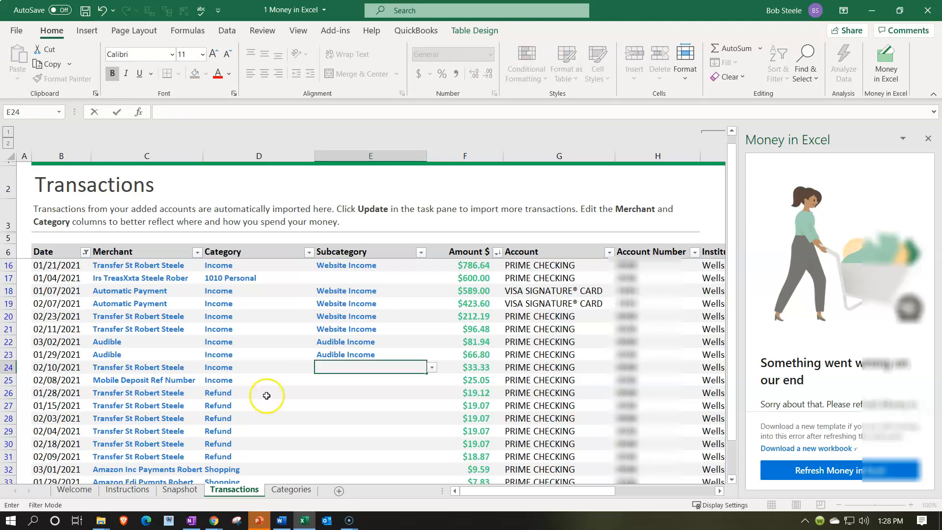
pyautogui.click(431, 367)
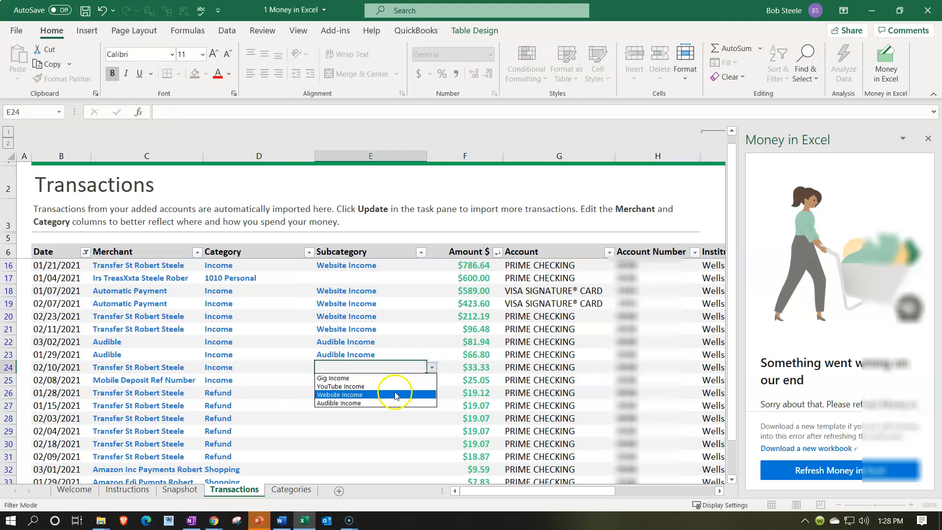
pyautogui.click(395, 392)
# Change the category of the mobile deposit in row 25 to 1010 Personal.
pyautogui.click(253, 385)
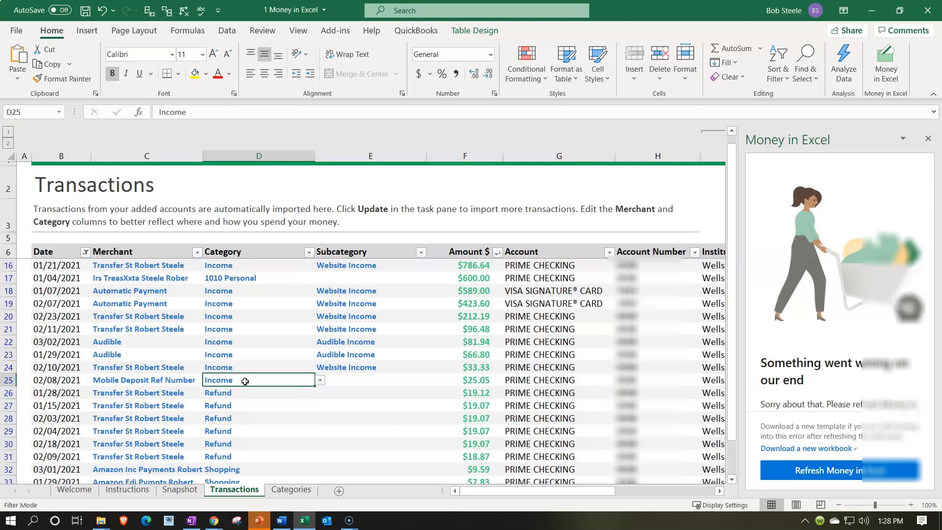
pyautogui.scroll(2, 245, 382)
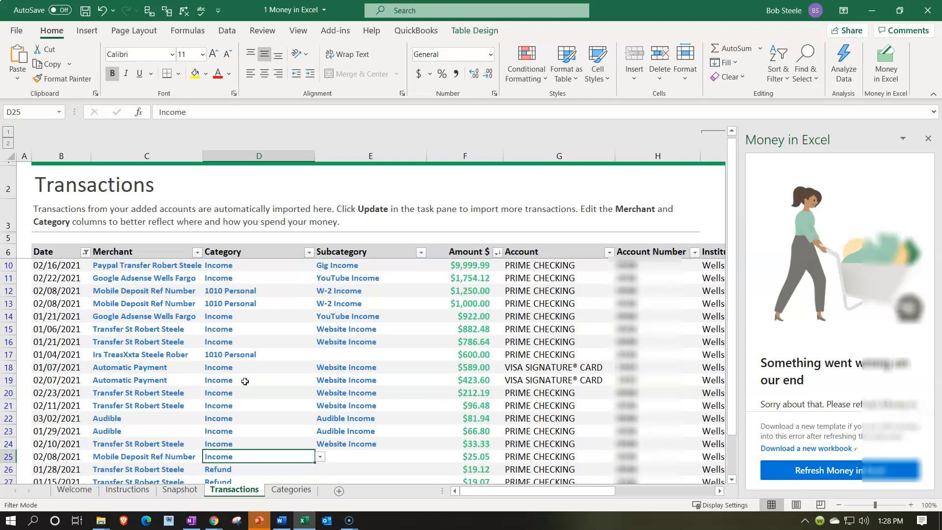
pyautogui.write('per')
pyautogui.press('BackSpace')
pyautogui.press('BackSpace')
pyautogui.press('BackSpace')
pyautogui.write('1010')
pyautogui.write('pe')
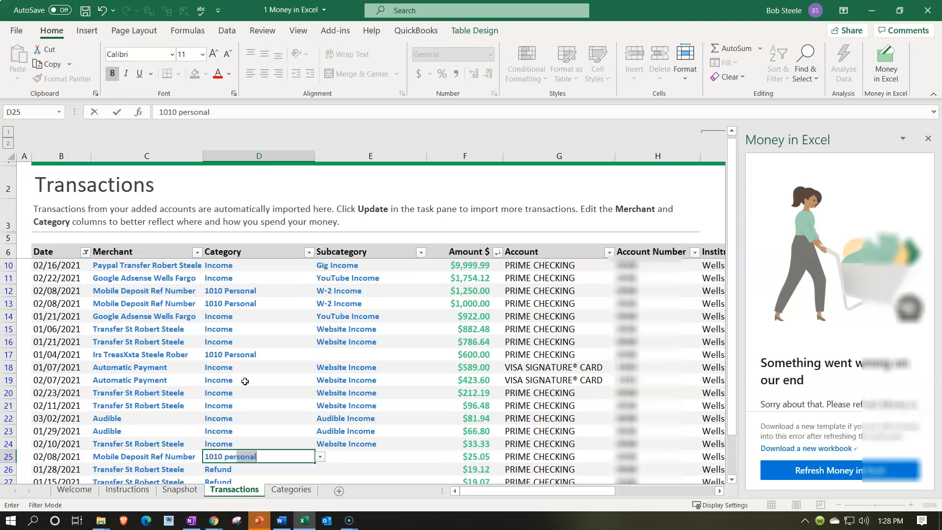
pyautogui.press('Tab')
# Assign the W-2 Income subcategory to the mobile deposit in row 25.
pyautogui.write('W')
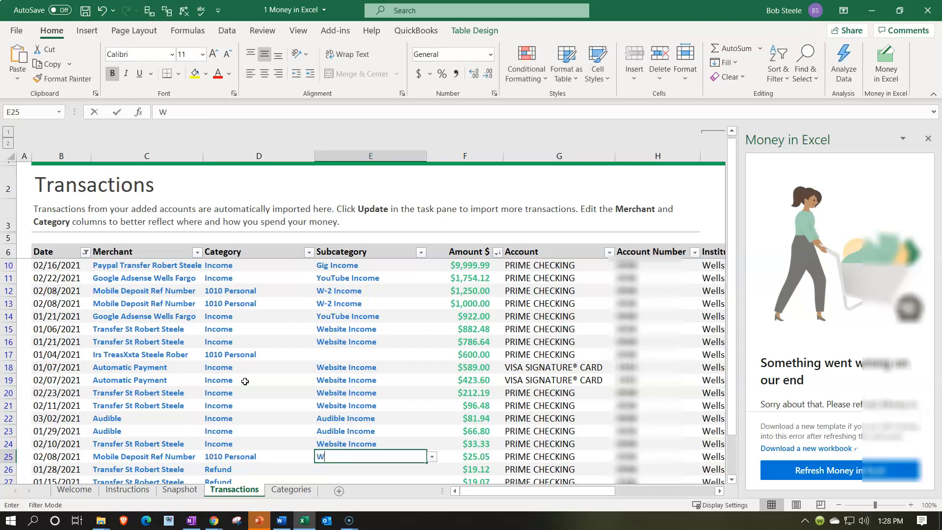
pyautogui.press('BackSpace')
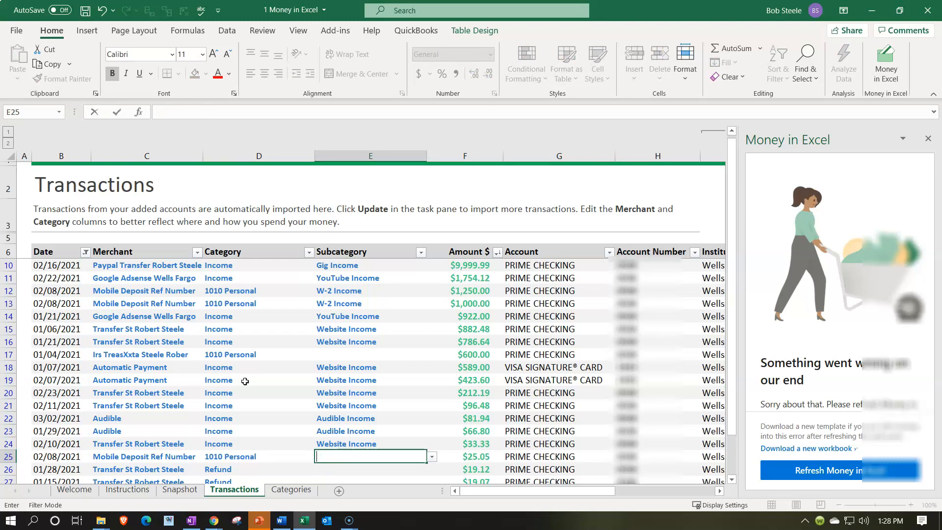
pyautogui.scroll(-1, 474, 449)
pyautogui.click(432, 418)
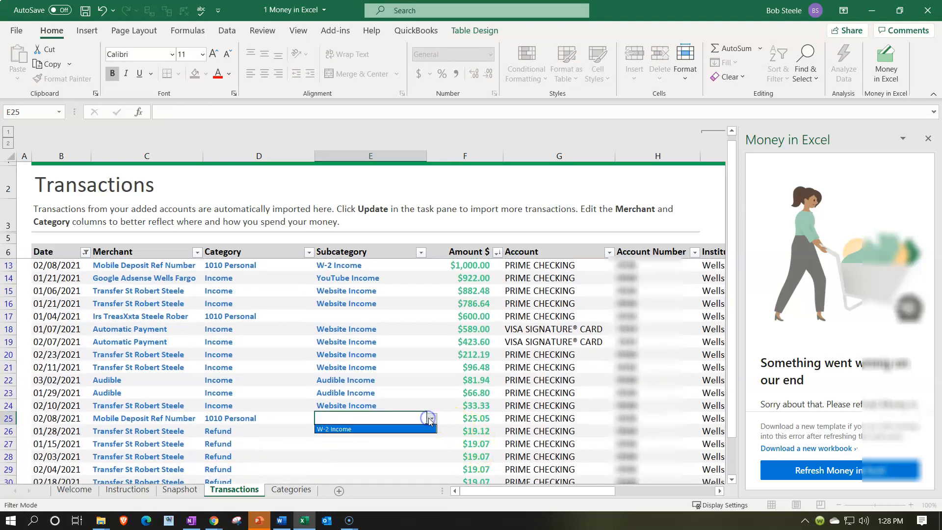
pyautogui.click(397, 431)
# Set the transfer in row 26 to the Income category and the Website Income subcategory.
pyautogui.scroll(-1, 301, 427)
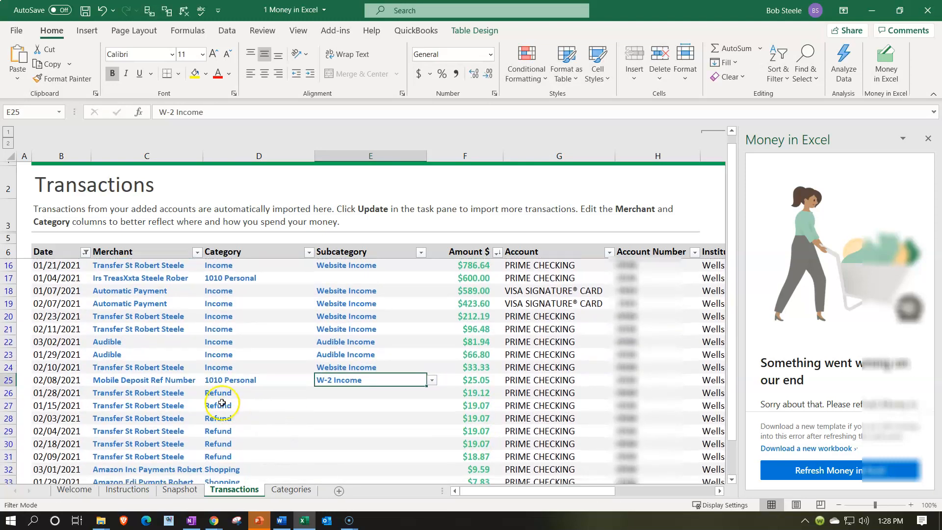
pyautogui.click(219, 392)
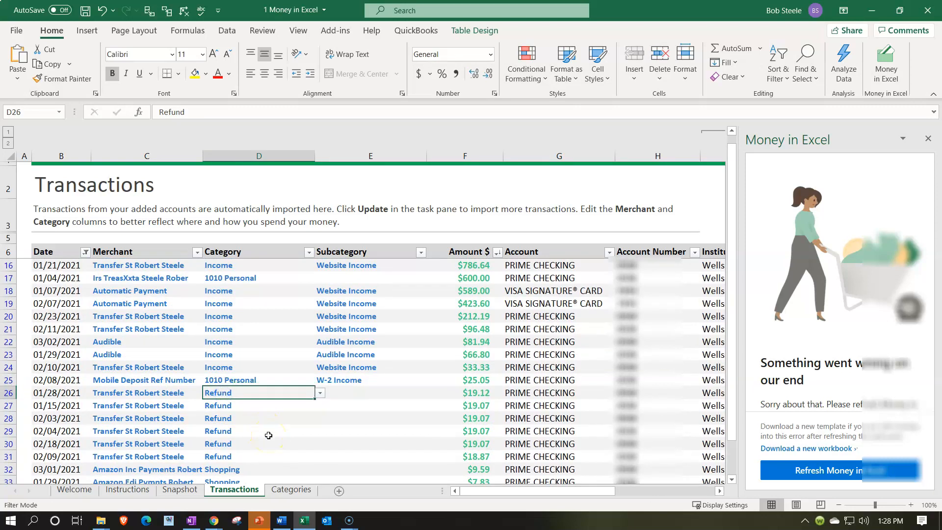
pyautogui.write('i')
pyautogui.press('Tab')
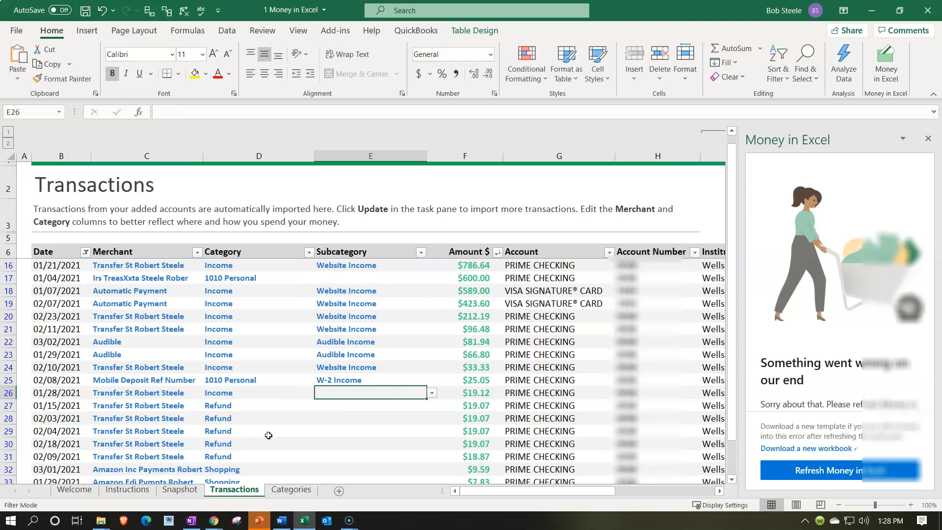
pyautogui.write('w')
pyautogui.press('Return')
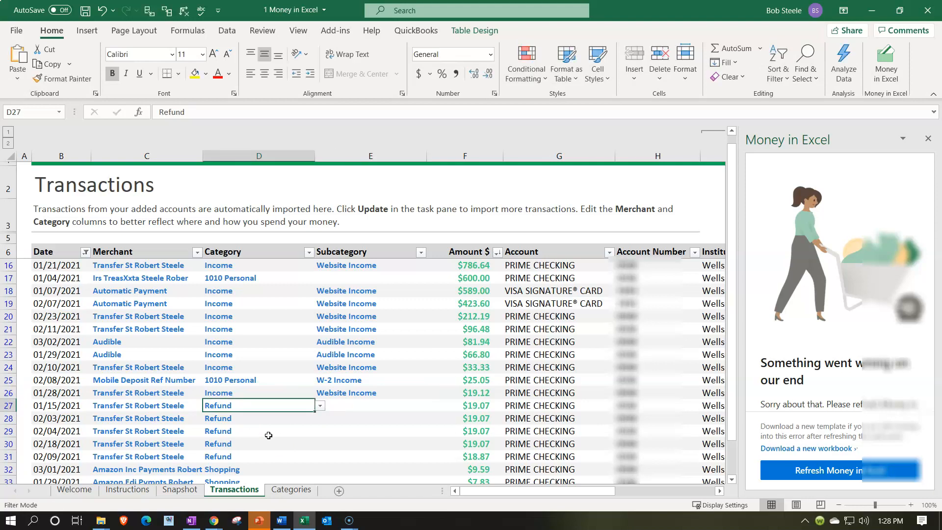
# Set the transfer in row 27 to the Income category and the Website Income subcategory.
pyautogui.write('in')
pyautogui.press('Tab')
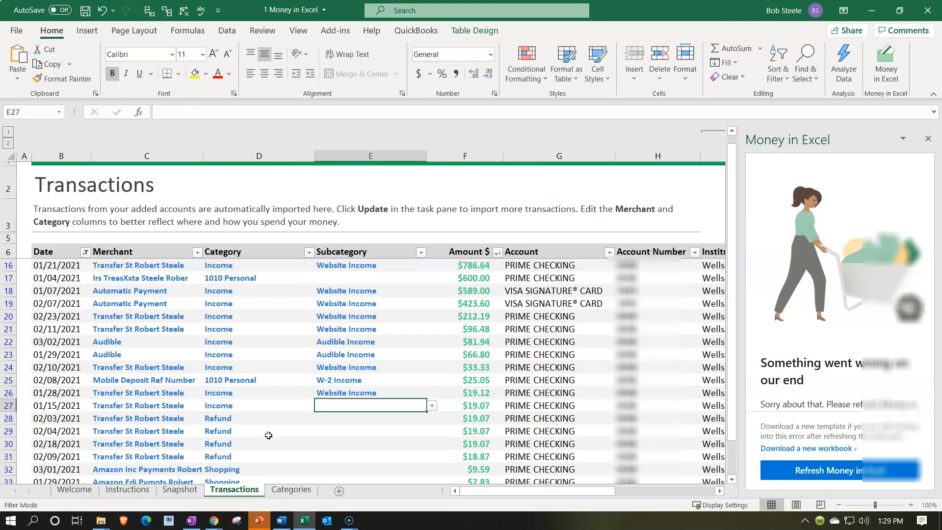
pyautogui.write('w')
pyautogui.press('Return')
# Set the transfer in row 28 to the Income category and the Website Income subcategory.
pyautogui.write('income')
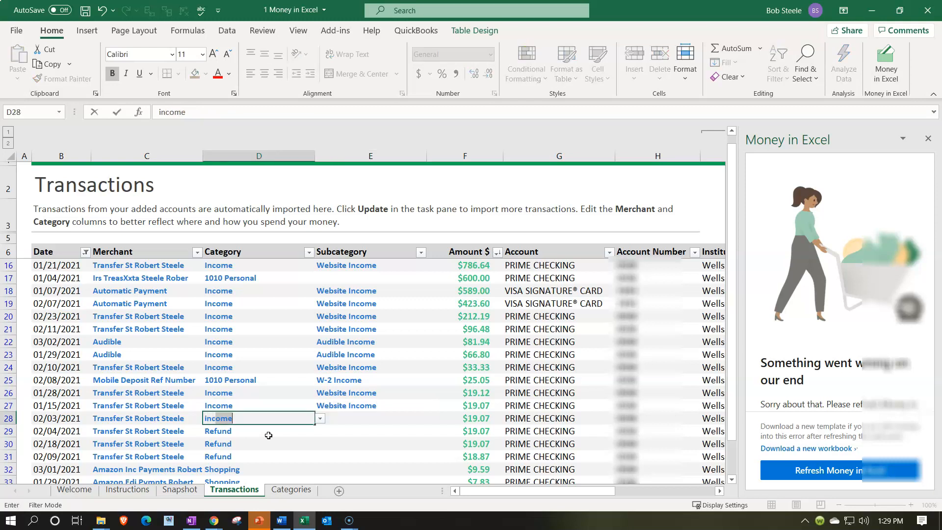
pyautogui.press('Tab')
pyautogui.write('w')
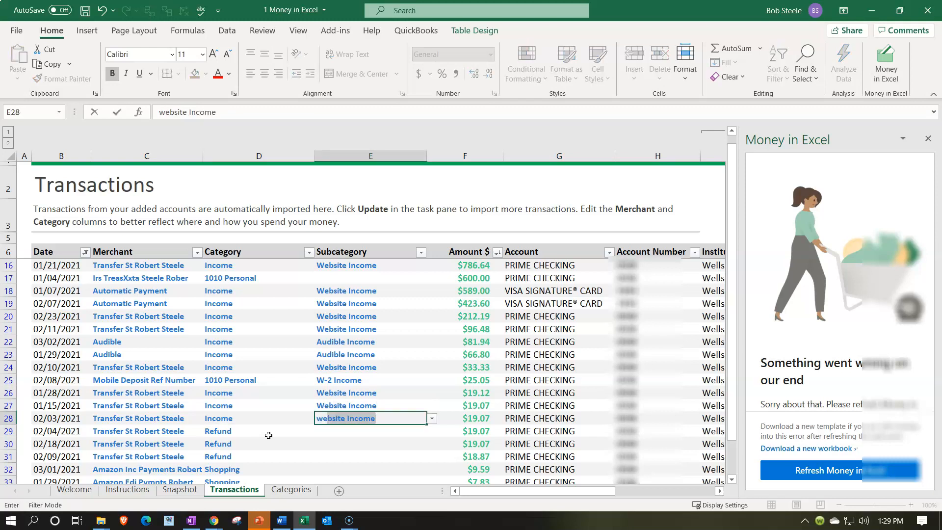
pyautogui.press('Return')
# Set the transfer in row 29 to the Income category and the Website Income subcategory.
pyautogui.write('income')
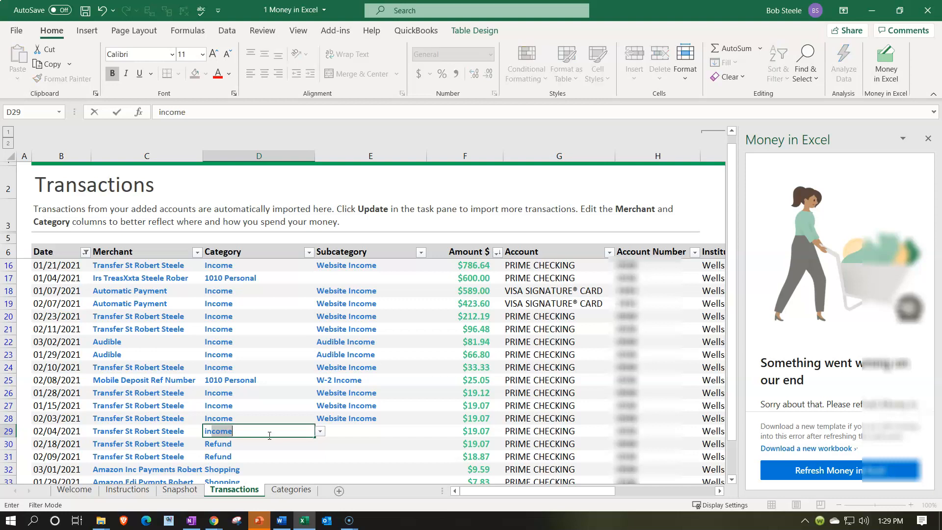
pyautogui.press('Tab')
pyautogui.write('w')
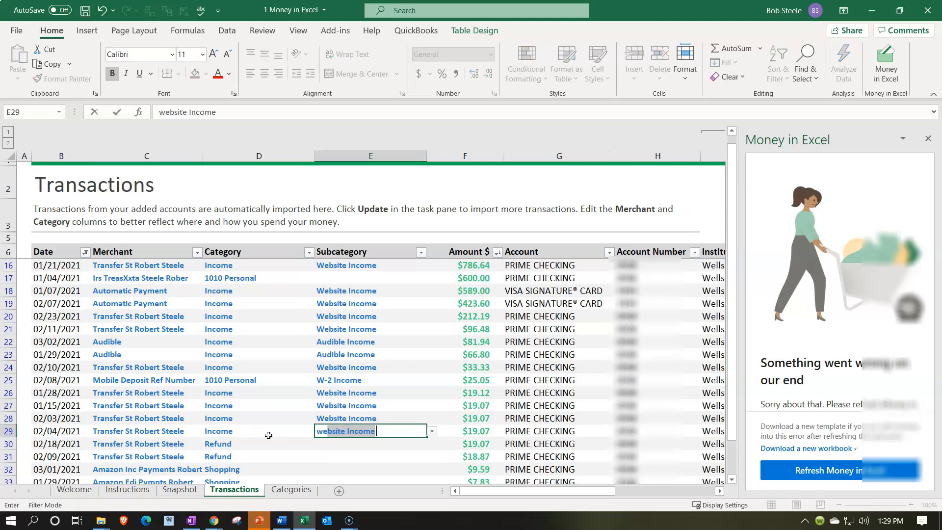
pyautogui.press('Return')
# Set the transfer in row 30 to the Income category and the Website Income subcategory.
pyautogui.write('i')
pyautogui.press('Tab')
pyautogui.write('w')
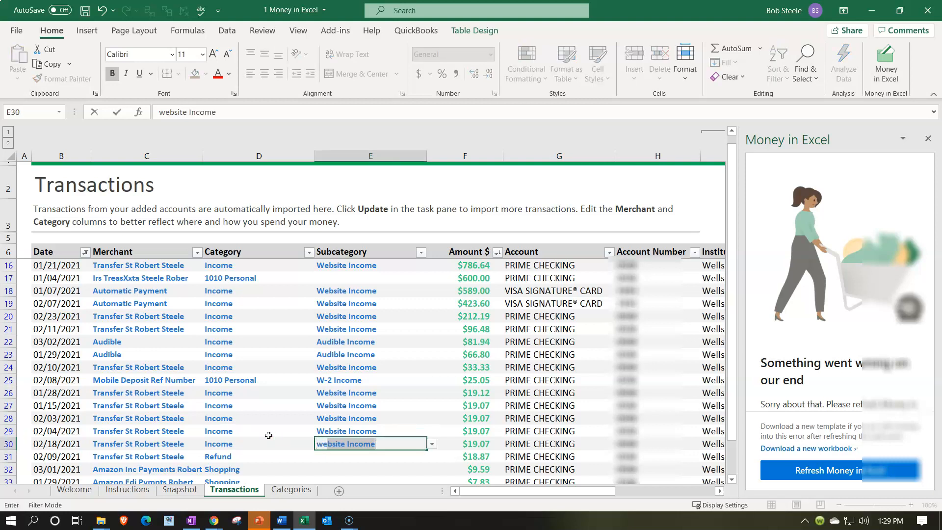
pyautogui.press('Return')
# Set the transfer in row 31 to the Income category and the Website Income subcategory.
pyautogui.write('i')
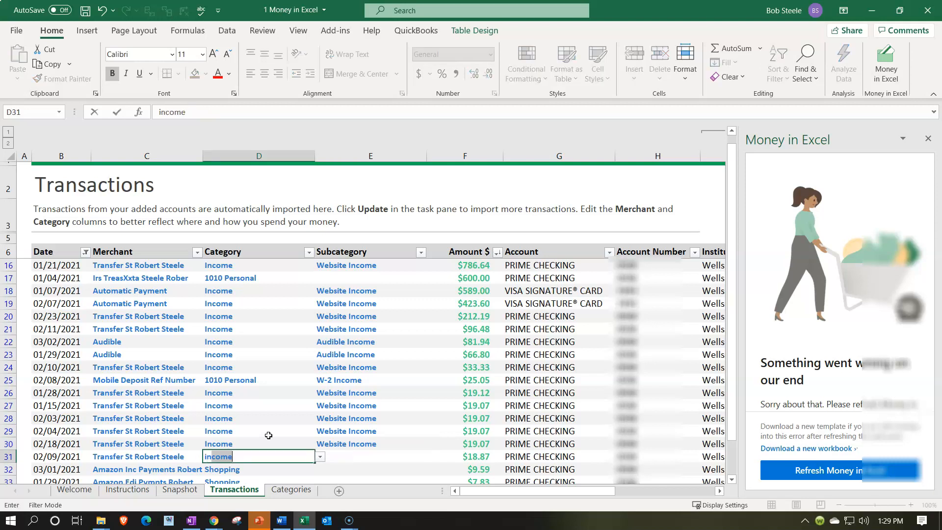
pyautogui.press('Tab')
pyautogui.write('w')
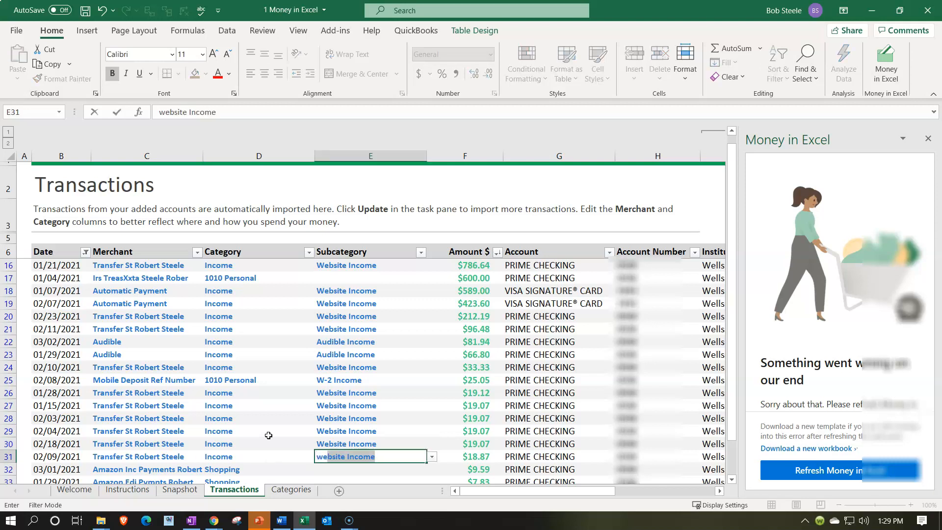
pyautogui.press('Return')
# Change the category of the Amazon payment in row 32 to Income.
pyautogui.scroll(-3, 268, 435)
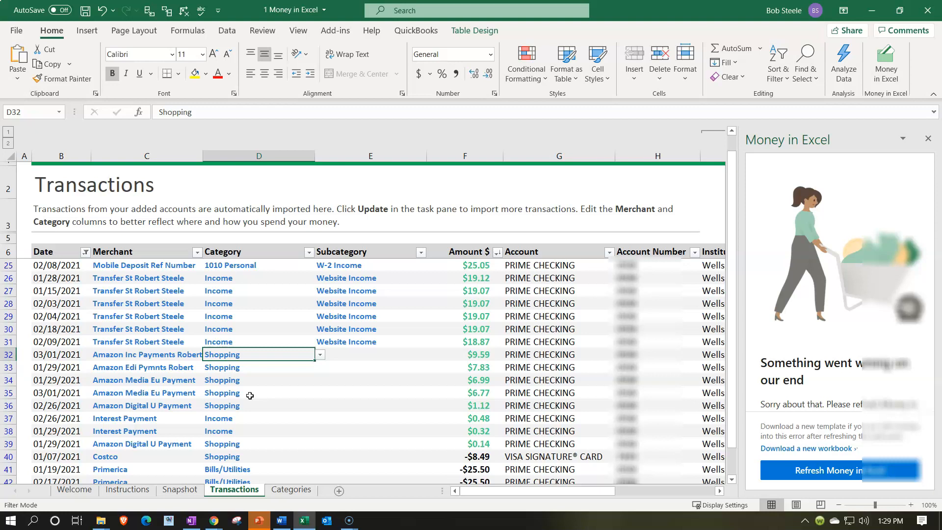
pyautogui.write('Income')
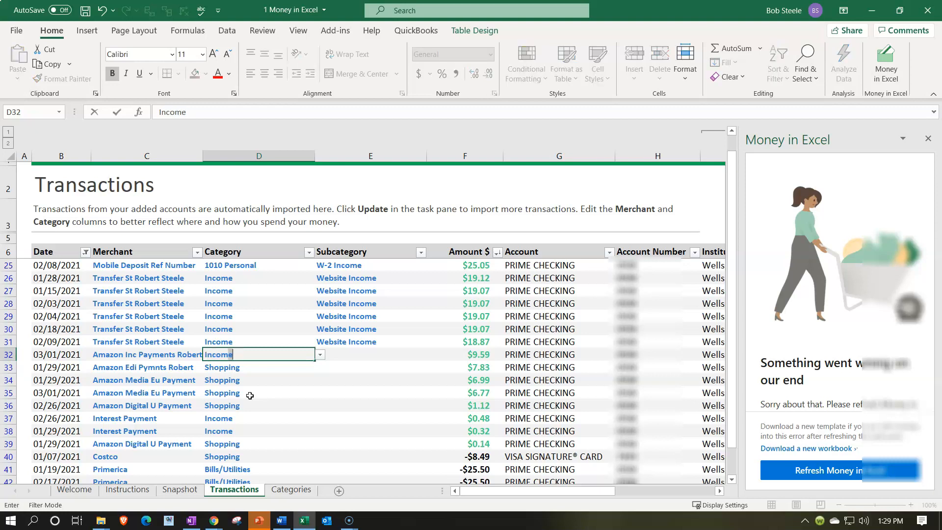
pyautogui.press('Tab')
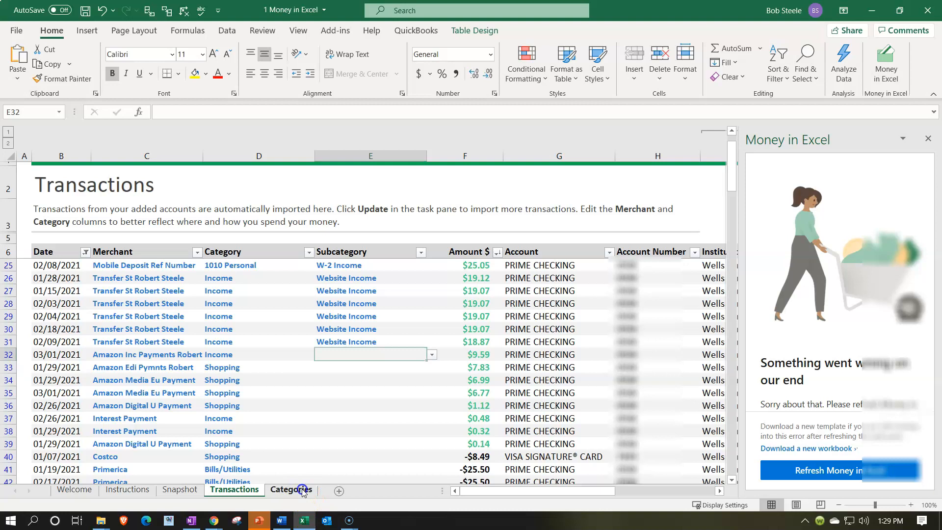
# Add an Amazon subcategory under the Income category in the Subcategories table of the Categories sheet.
pyautogui.click(291, 489)
pyautogui.write('Income')
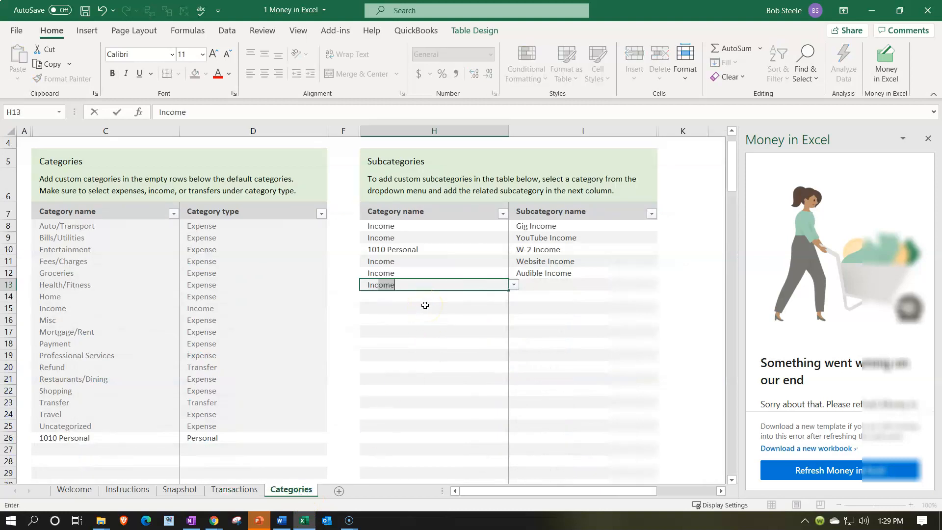
pyautogui.press('Tab')
pyautogui.write('Am')
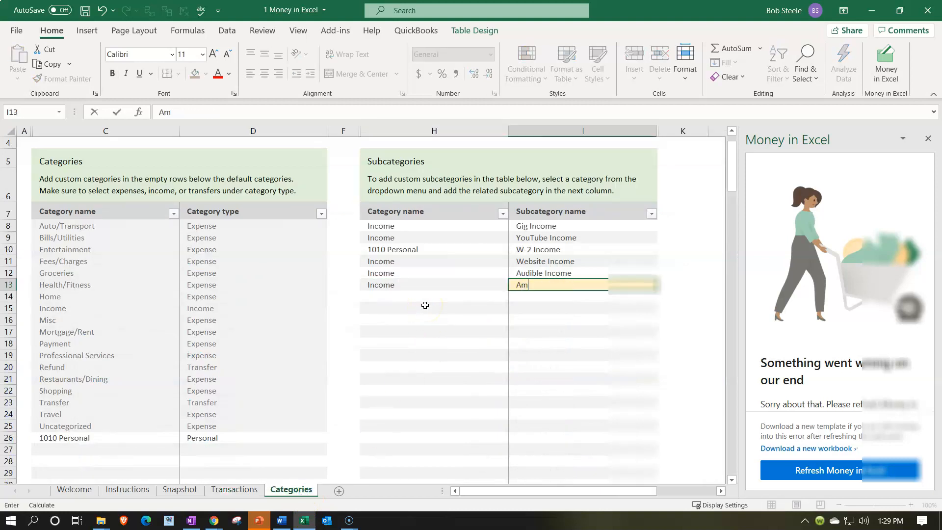
pyautogui.write('azon')
pyautogui.press('Return')
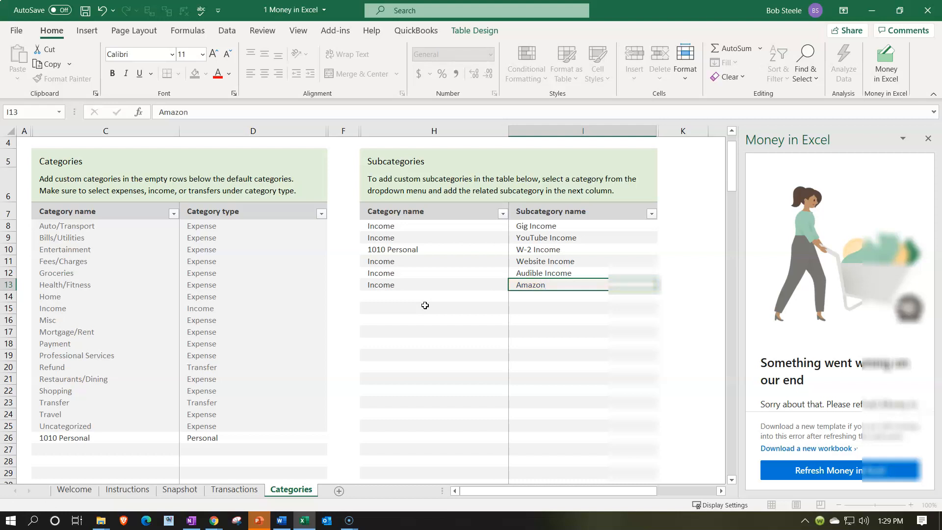
# Assign the Amazon subcategory to the payment in row 32 of the Transactions sheet.
pyautogui.click(234, 490)
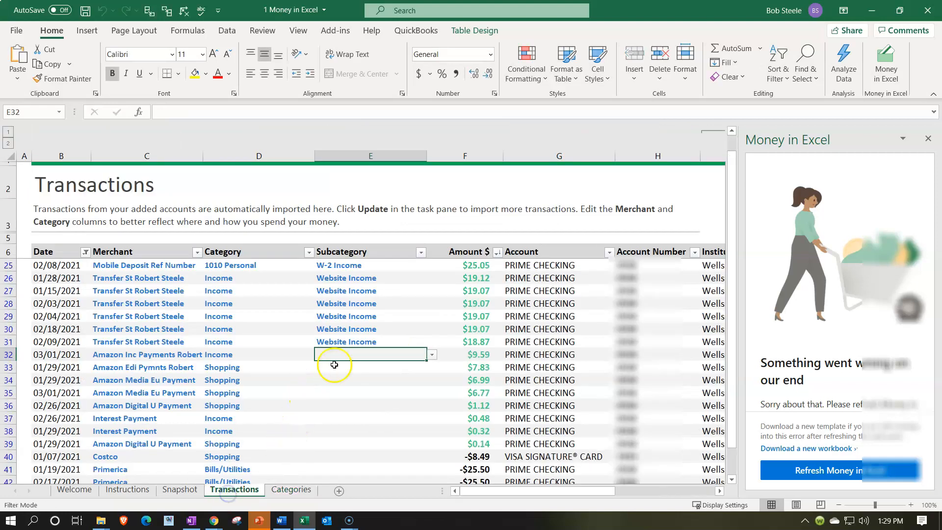
pyautogui.click(432, 354)
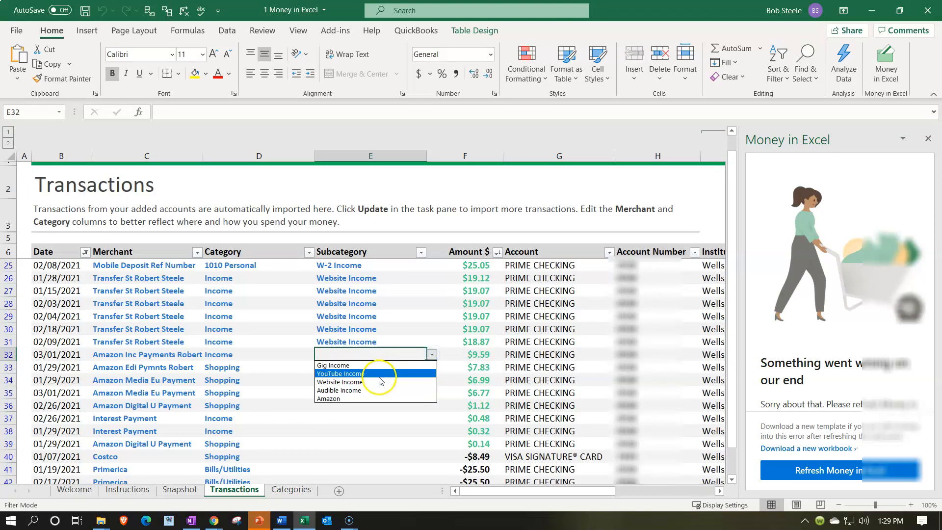
pyautogui.click(366, 400)
# Set the Amazon payment in row 33 to the Income category and the Amazon subcategory.
pyautogui.click(249, 367)
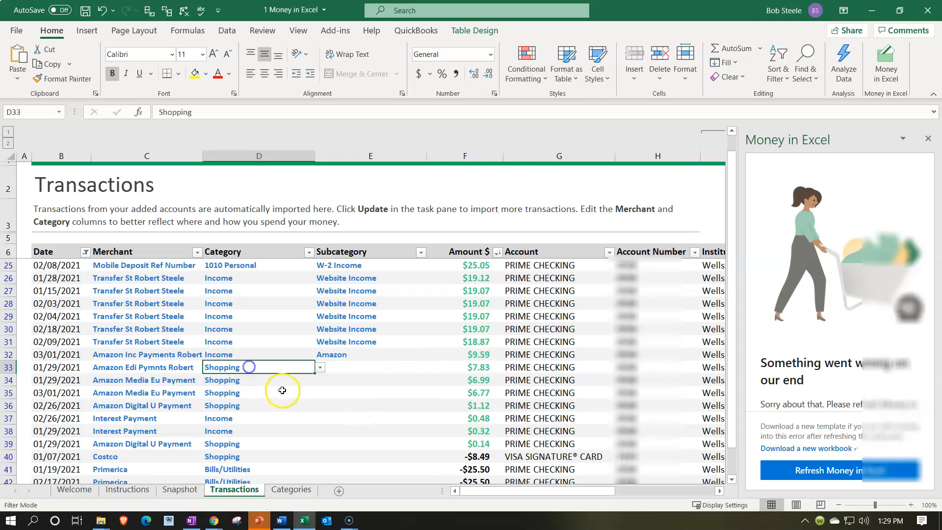
pyautogui.write('In')
pyautogui.press('Tab')
pyautogui.write('Am')
pyautogui.press('Return')
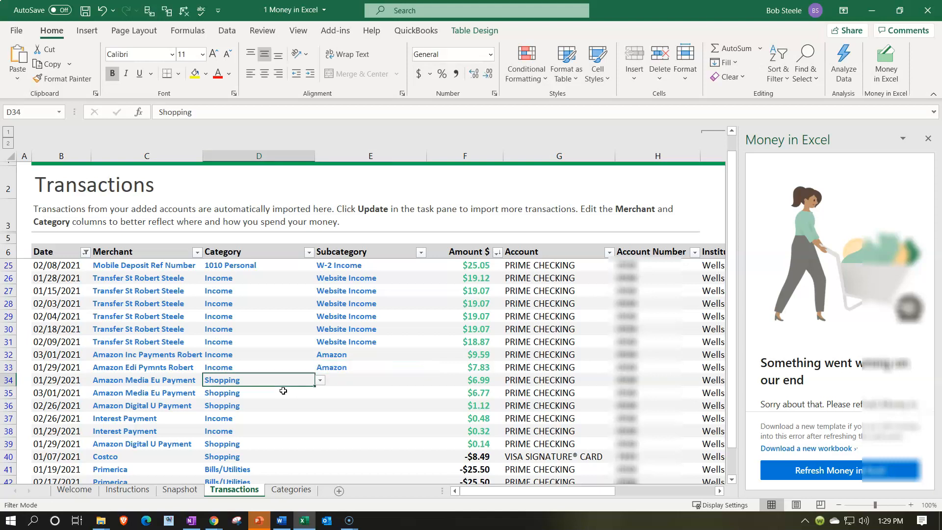
# Set the Amazon payment in row 34 to the Income category and the Amazon subcategory.
pyautogui.write('n')
pyautogui.press('BackSpace')
pyautogui.write('Income')
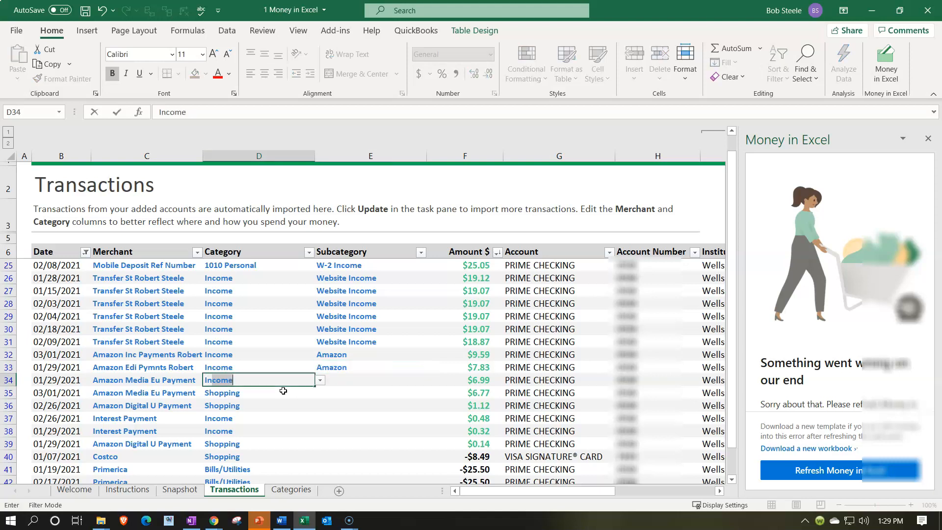
pyautogui.press('Tab')
pyautogui.write('Am')
pyautogui.press('Return')
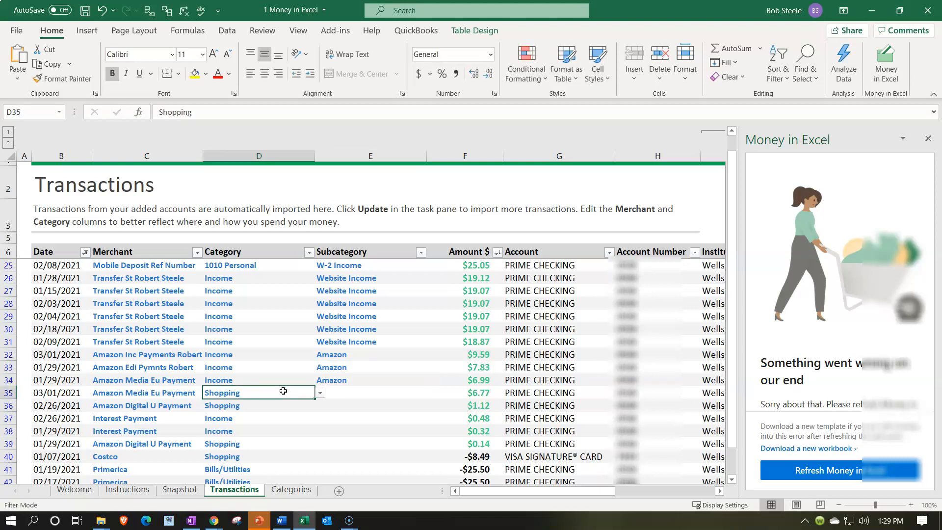
# Set the Amazon payment in row 35 to the Income category and the Amazon subcategory.
pyautogui.write('Inc')
pyautogui.press('Tab')
pyautogui.write('Am')
pyautogui.press('Return')
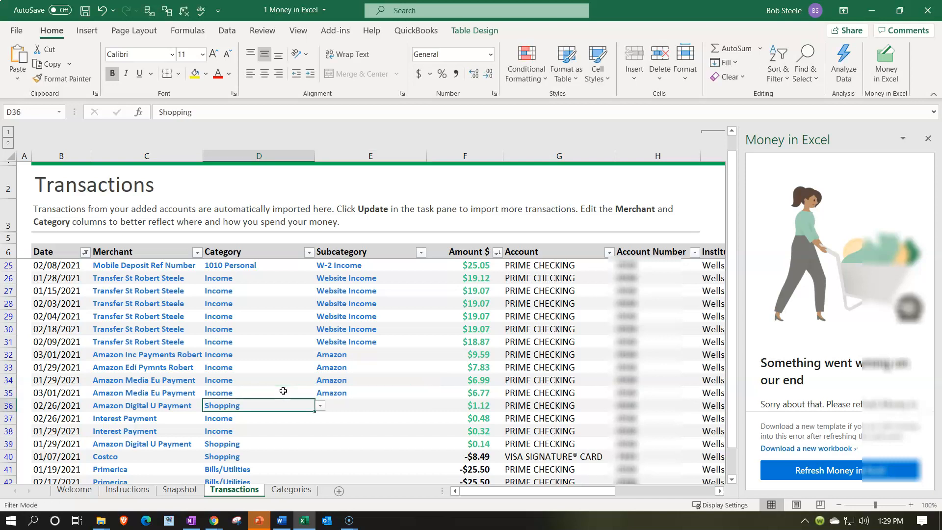
# Set the Amazon payment in row 36 to the Income category and the Amazon subcategory.
pyautogui.write('Income')
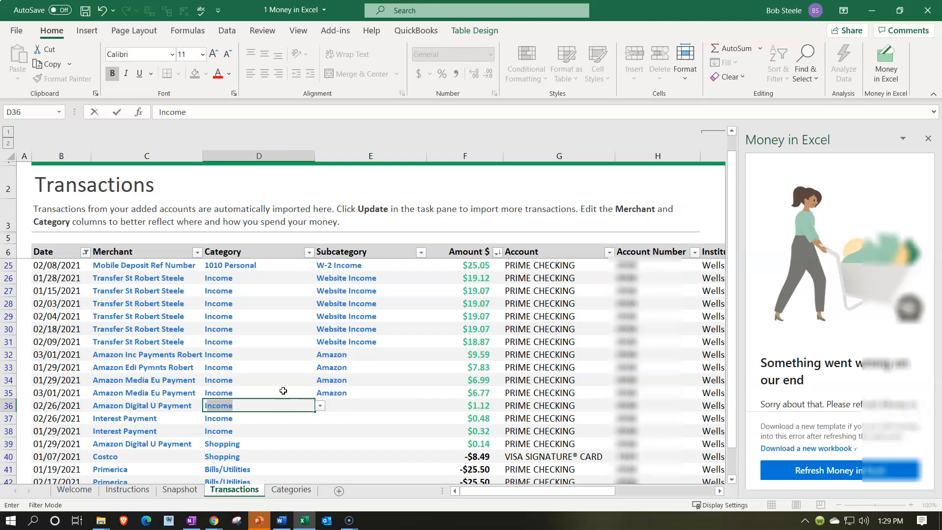
pyautogui.press('Tab')
pyautogui.write('Am')
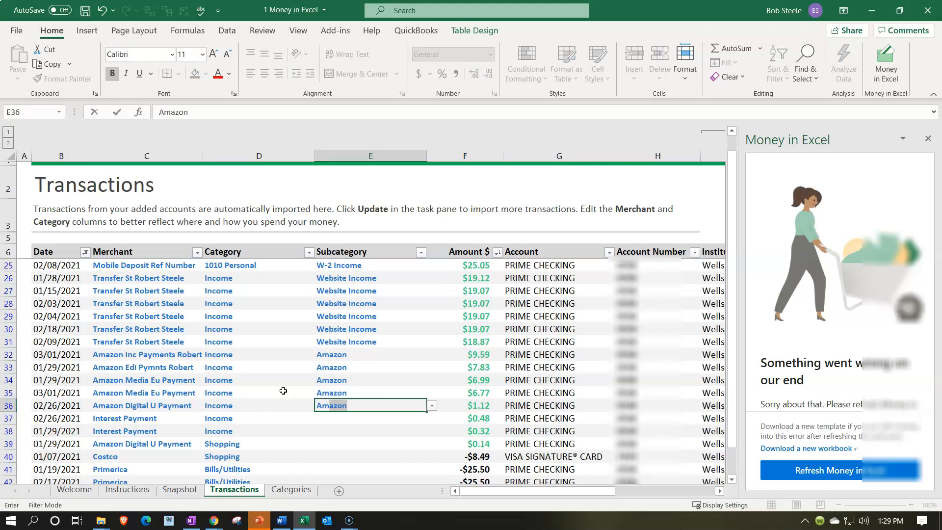
pyautogui.press('Return')
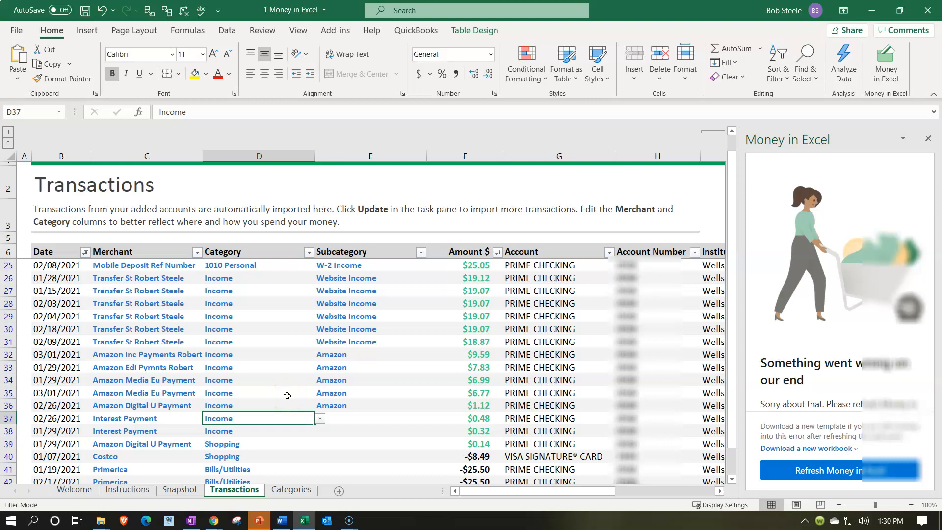
# Go to the Categories sheet and select the first empty category name cell in the Subcategories table.
pyautogui.click(342, 415)
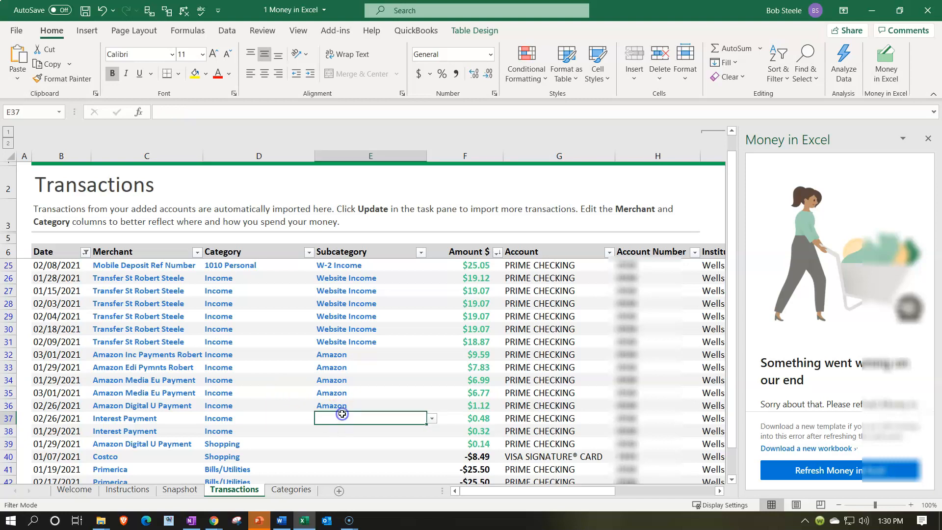
pyautogui.click(301, 491)
pyautogui.click(405, 299)
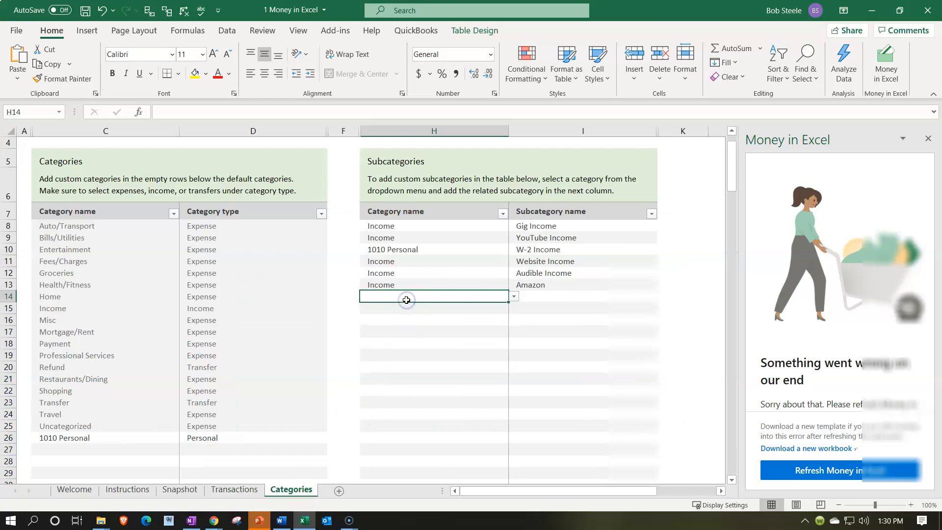
pyautogui.write('Interest income')
pyautogui.press('Return')
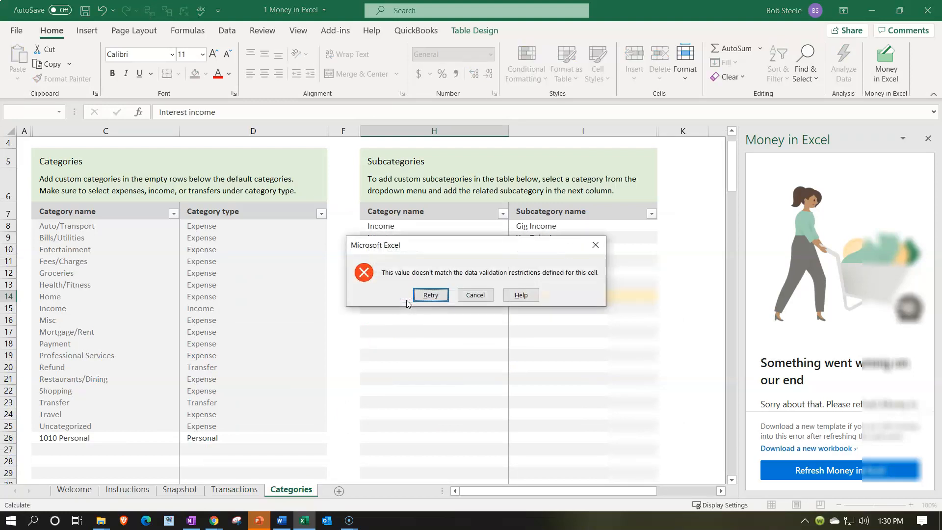
pyautogui.click(595, 244)
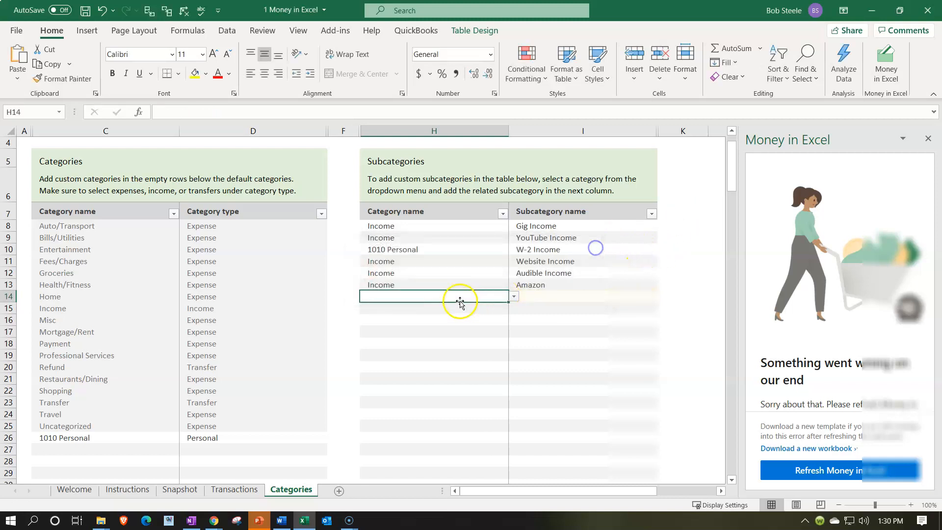
pyautogui.write('income')
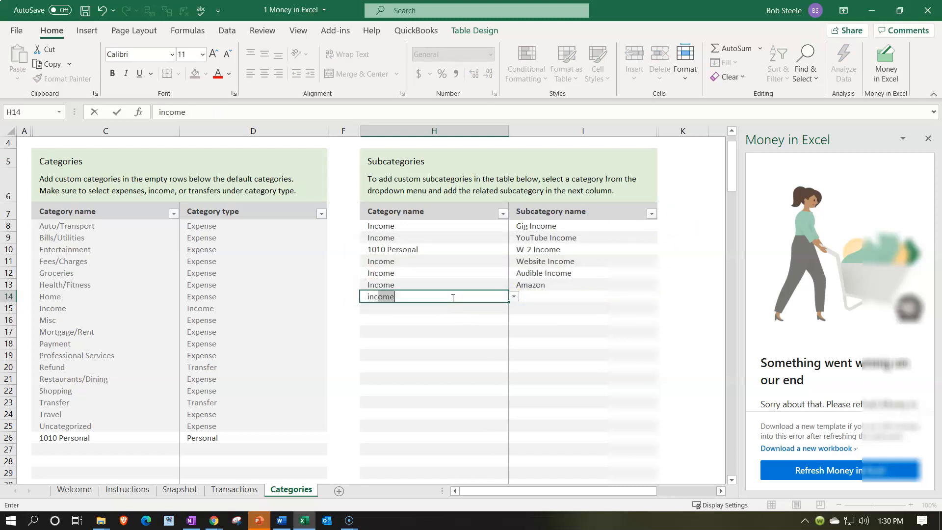
pyautogui.press('Tab')
pyautogui.click(452, 298)
pyautogui.write('per')
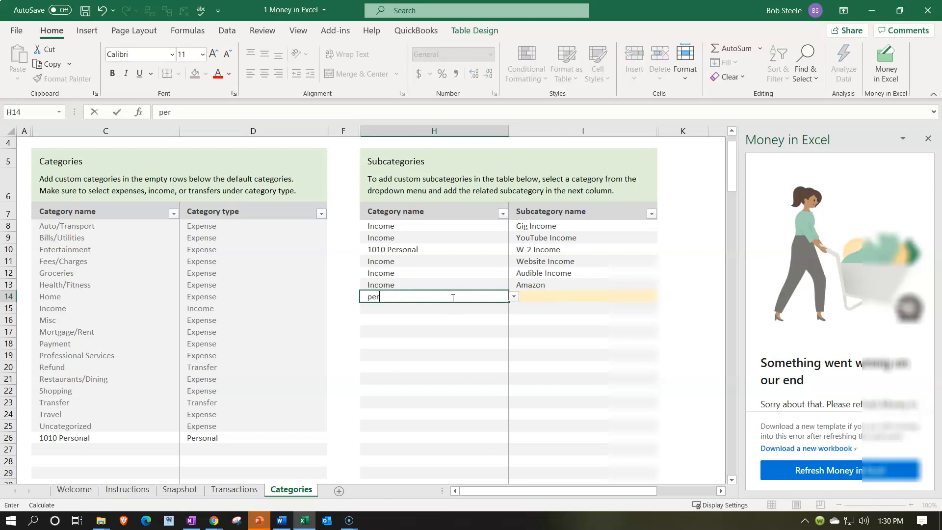
pyautogui.press('BackSpace')
pyautogui.press('BackSpace')
pyautogui.write('Per')
pyautogui.press('BackSpace')
pyautogui.press('BackSpace')
pyautogui.press('BackSpace')
# Add an Interest Income subcategory under the 1010 Personal category in row 14 of the Subcategories table.
pyautogui.write('1010 per')
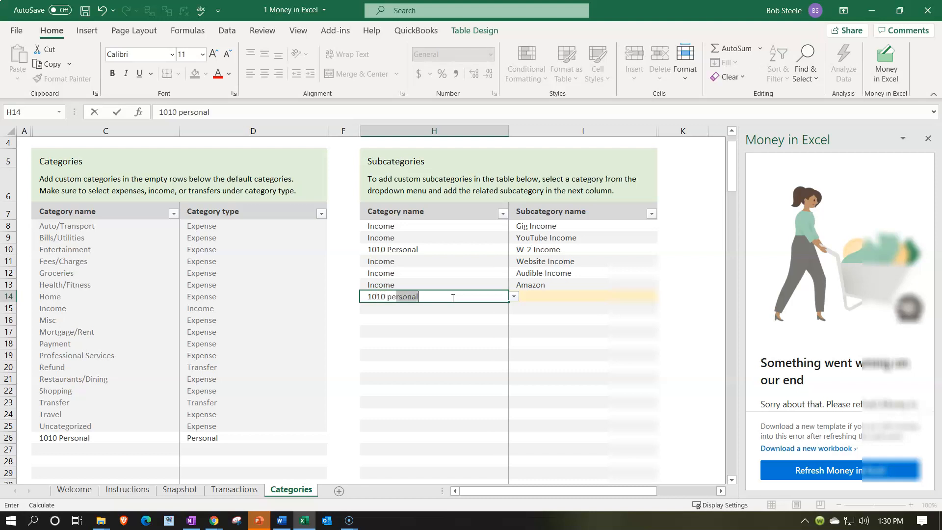
pyautogui.press('Tab')
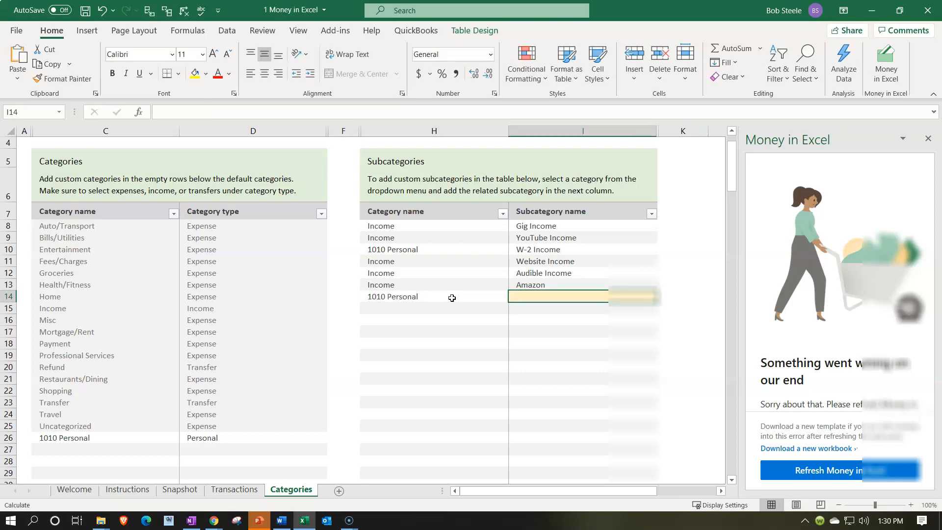
pyautogui.write('Interest Income')
pyautogui.press('Return')
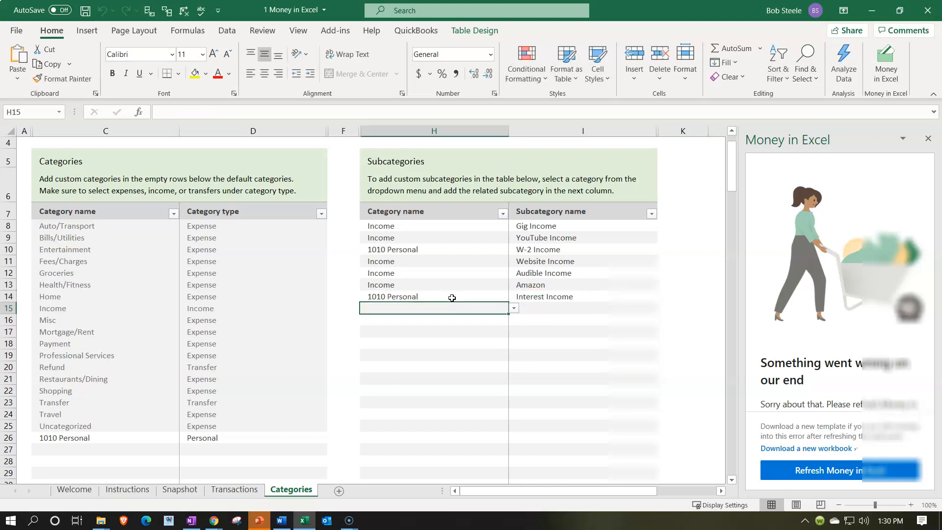
# On the Transactions sheet, set the category of the Interest Payment in row 37 to 1010 Personal.
pyautogui.click(249, 490)
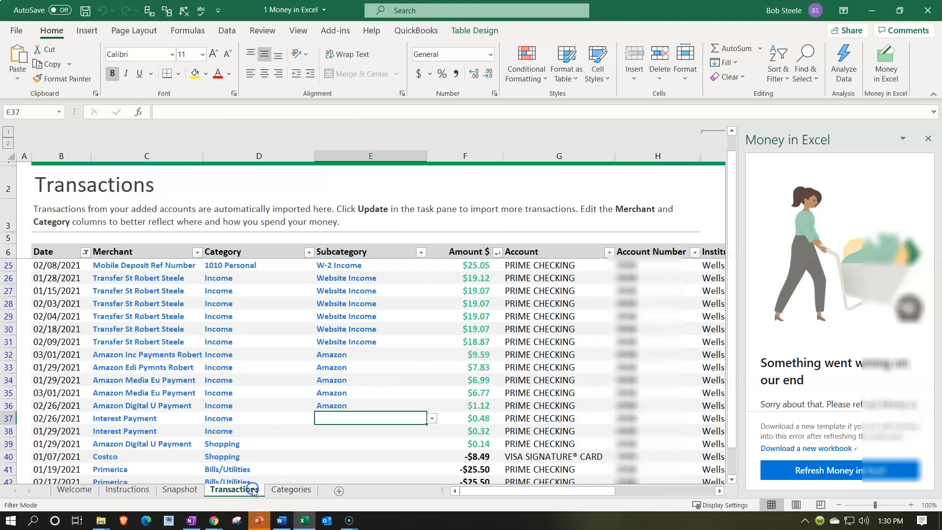
pyautogui.scroll(-1, 306, 408)
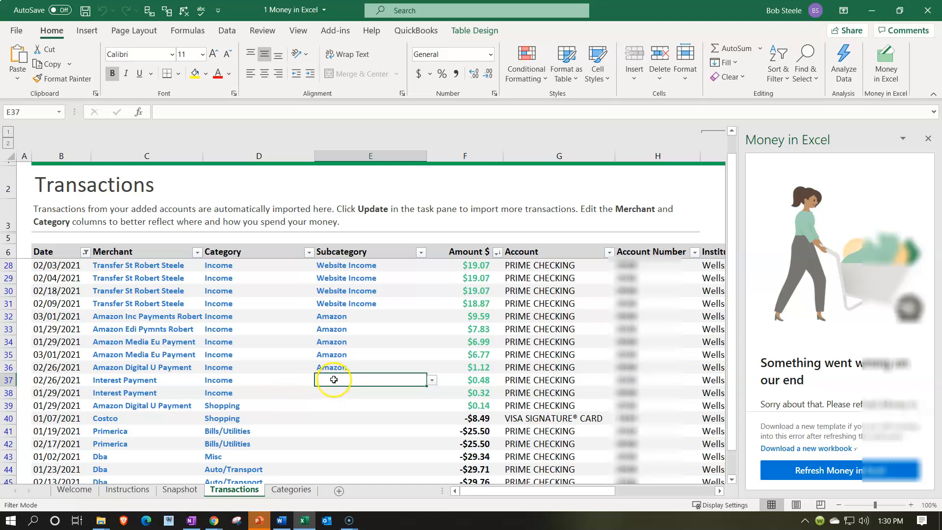
pyautogui.click(217, 382)
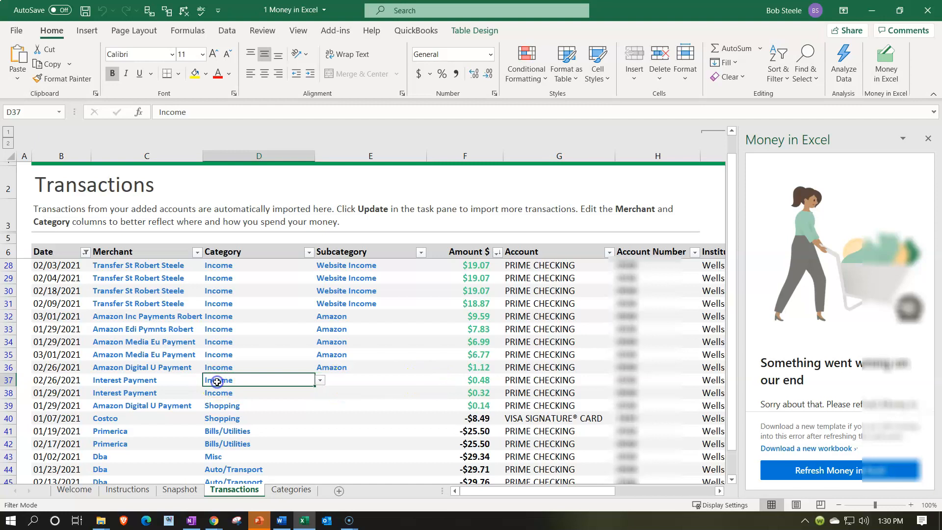
pyautogui.write('per')
pyautogui.press('BackSpace')
pyautogui.press('BackSpace')
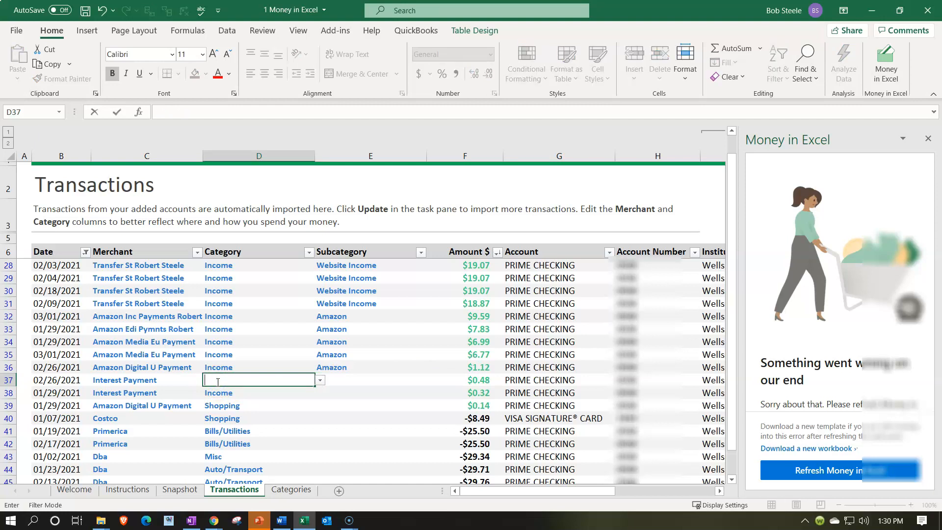
pyautogui.click(320, 380)
pyautogui.scroll(-5, 320, 407)
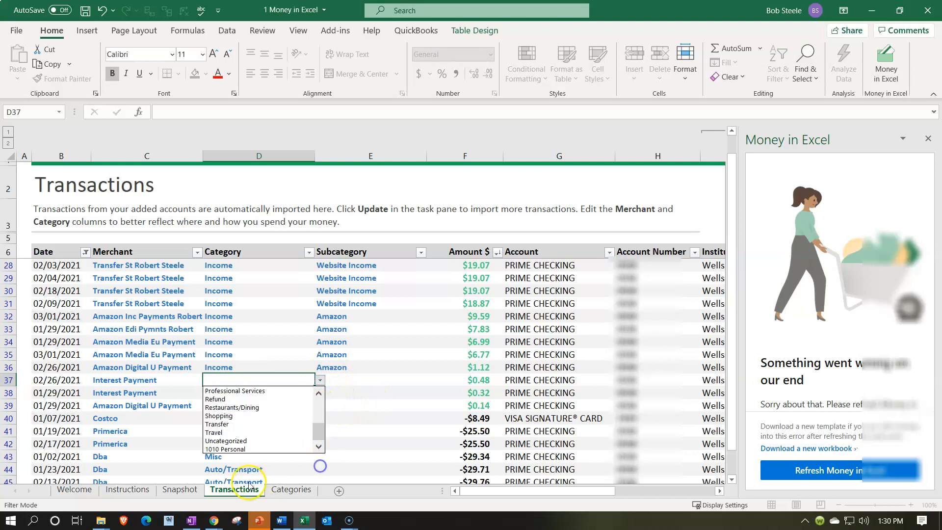
pyautogui.click(236, 450)
# Set the subcategory of the Interest Payment in row 37 to Interest Income.
pyautogui.click(357, 378)
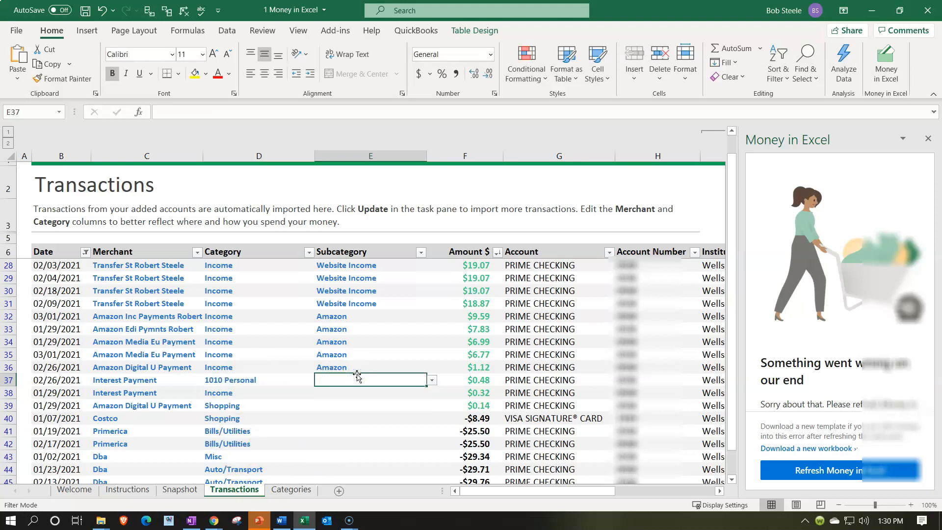
pyautogui.write('in')
pyautogui.press('Escape')
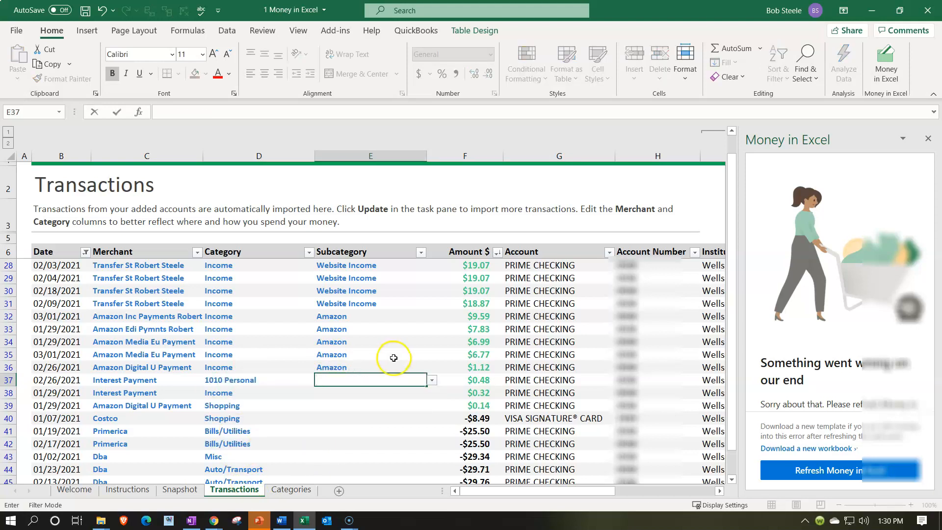
pyautogui.click(432, 381)
pyautogui.click(366, 399)
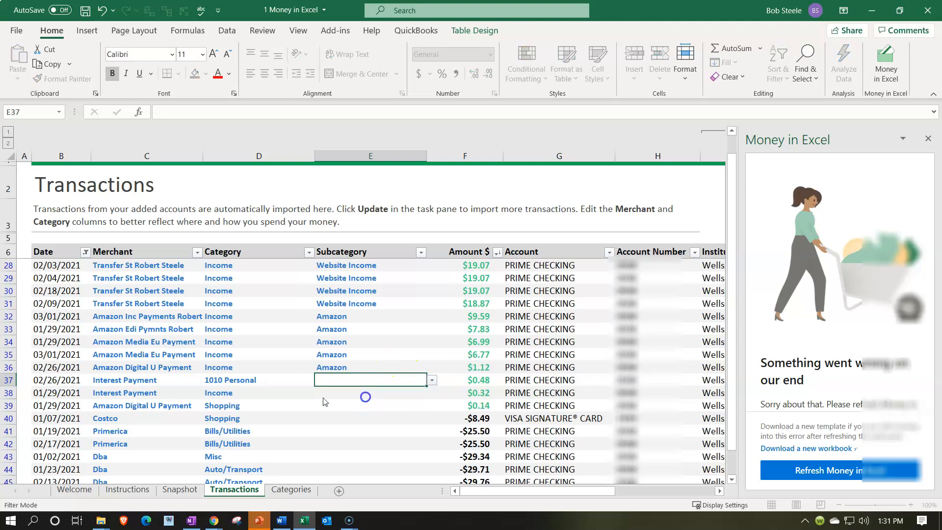
# Set the Interest Payment in row 38 to the 1010 Personal category and the Interest Income subcategory.
pyautogui.click(270, 394)
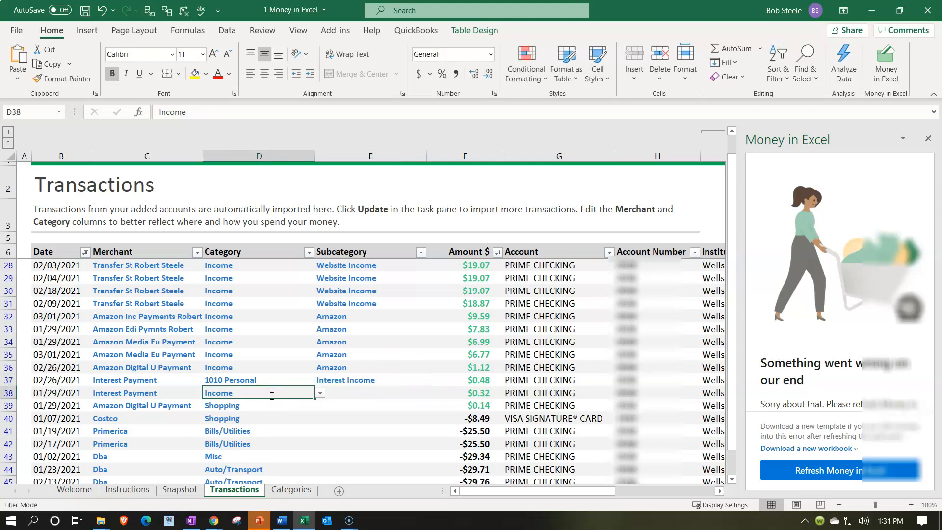
pyautogui.write('1010 per')
pyautogui.press('Tab')
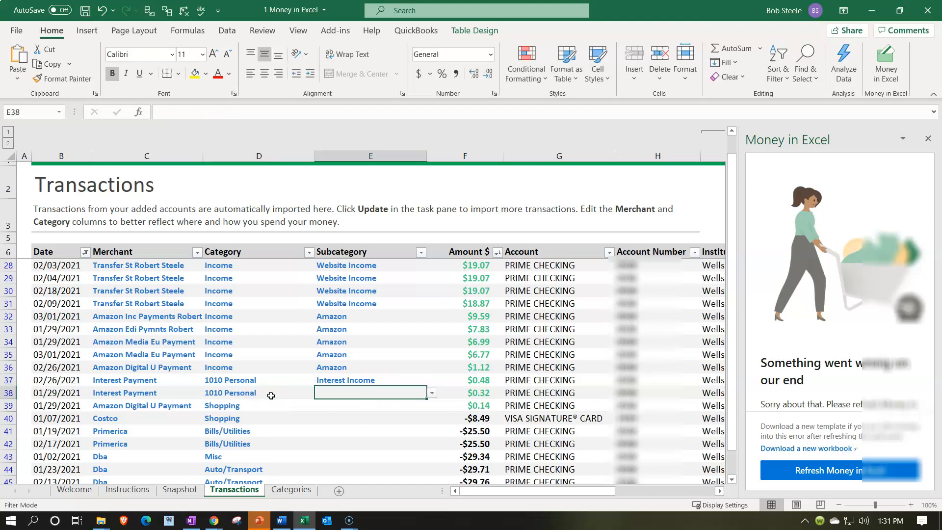
pyautogui.write('interest Income')
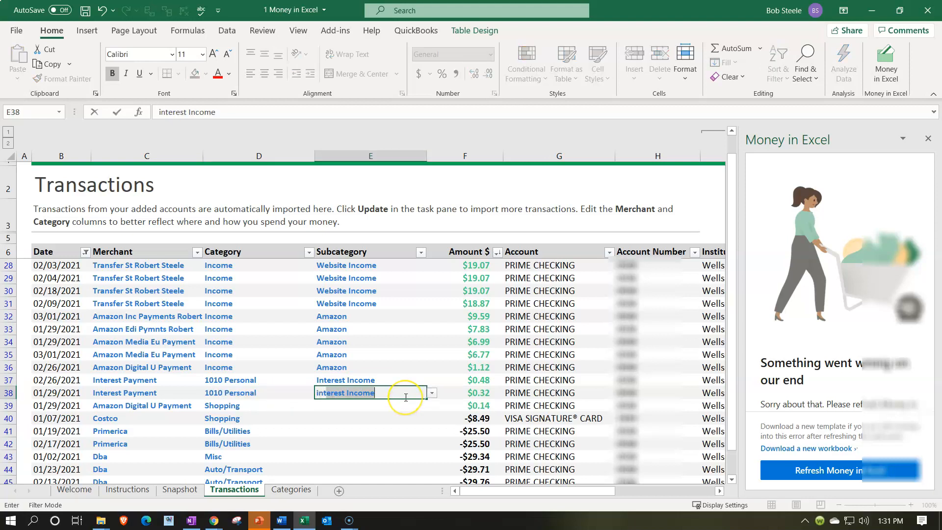
pyautogui.press('Tab')
# Set the Amazon Digital U Payment in row 39 to the Income category and the Amazon subcategory.
pyautogui.click(260, 405)
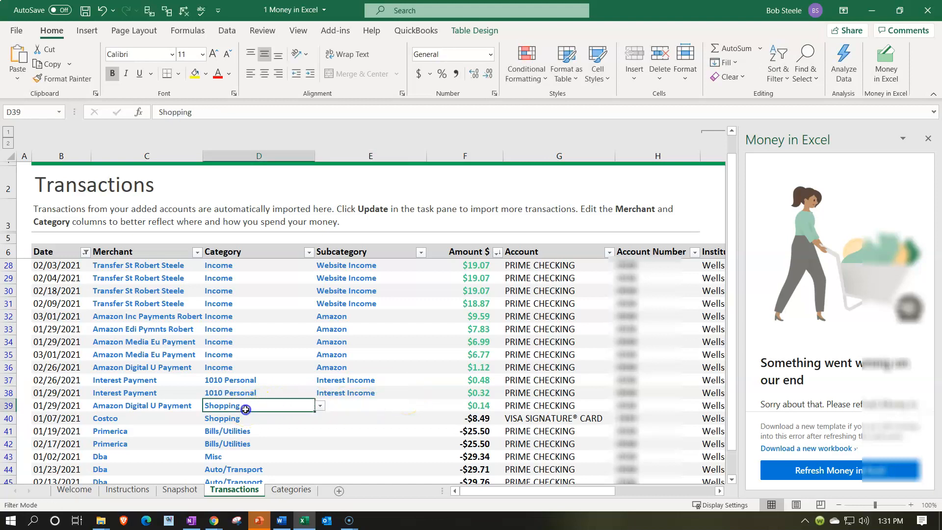
pyautogui.write('income')
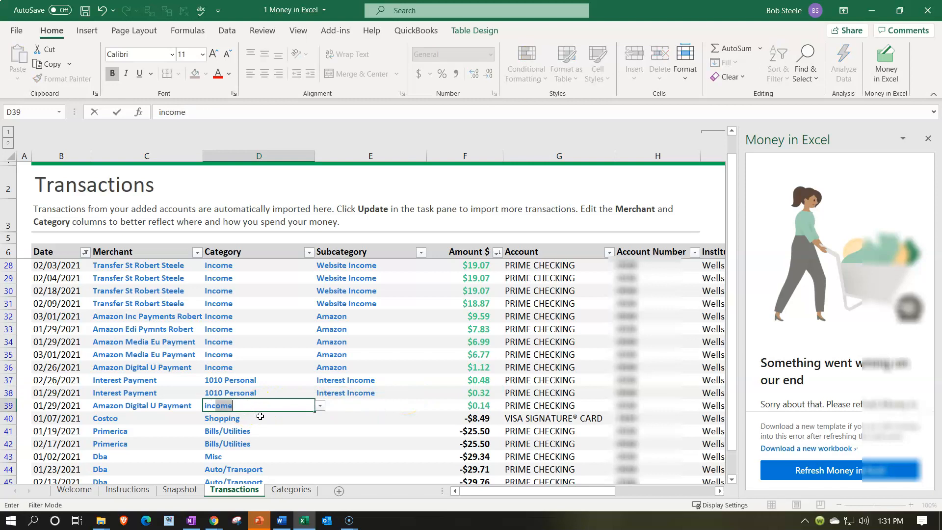
pyautogui.press('Tab')
pyautogui.write('am')
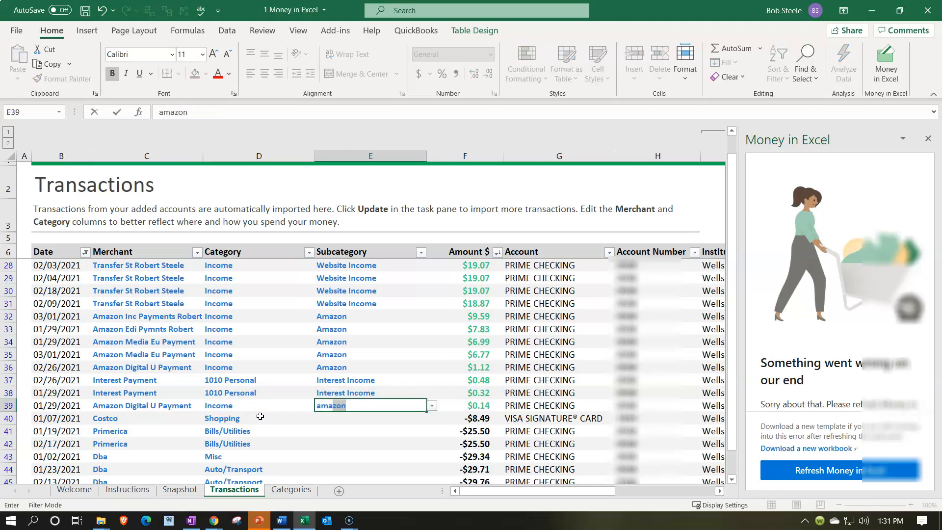
pyautogui.click(260, 416)
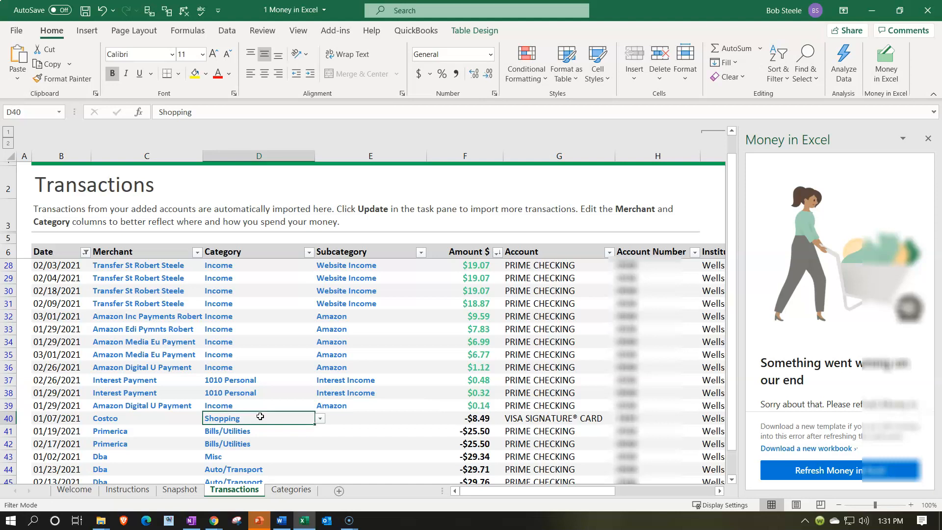
# Review the categorized income transactions from row 19 down, selecting the amounts in F19:F24 and the Audible subcategory in E22.
pyautogui.scroll(3, 324, 380)
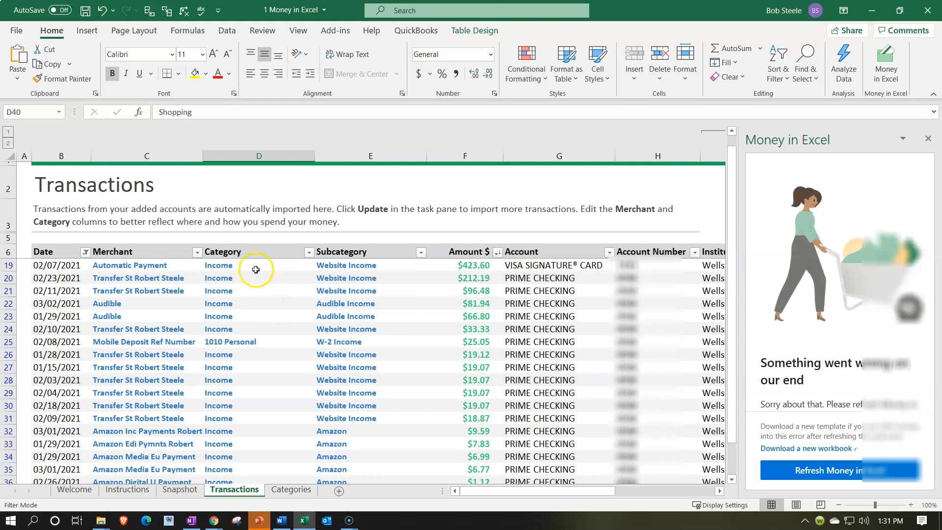
pyautogui.moveTo(432, 265); pyautogui.dragTo(441, 330)
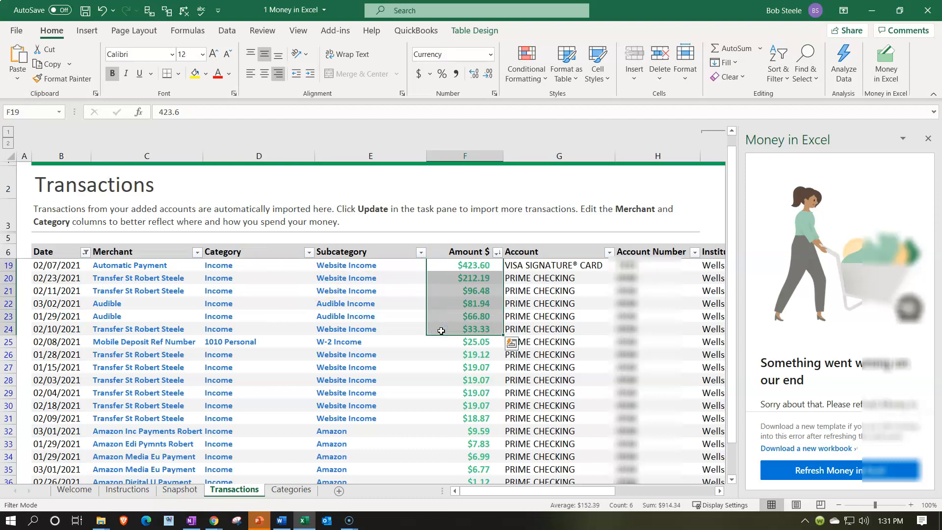
pyautogui.click(353, 304)
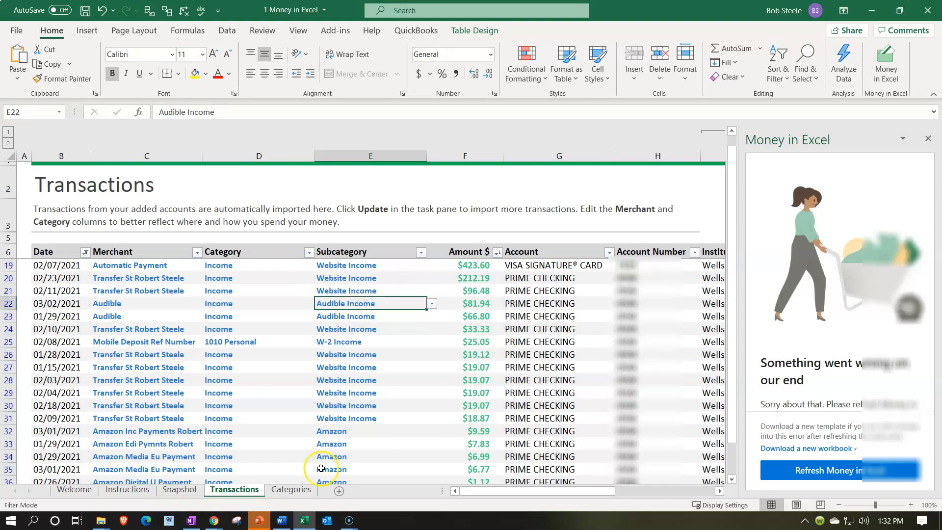
# Switch to QuickBooks Online and examine the descriptions and suggested categories of the checking account's bank transactions awaiting review.
pyautogui.click(309, 524)
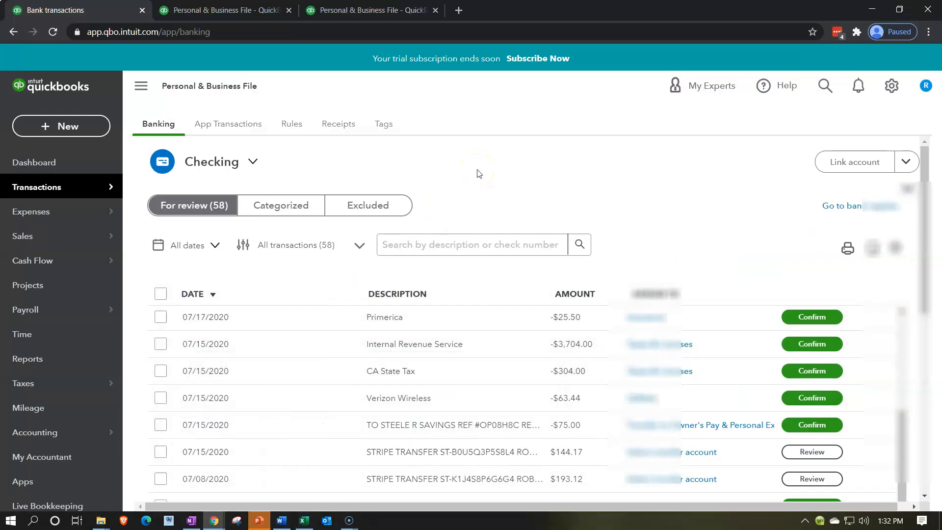
pyautogui.click(621, 343)
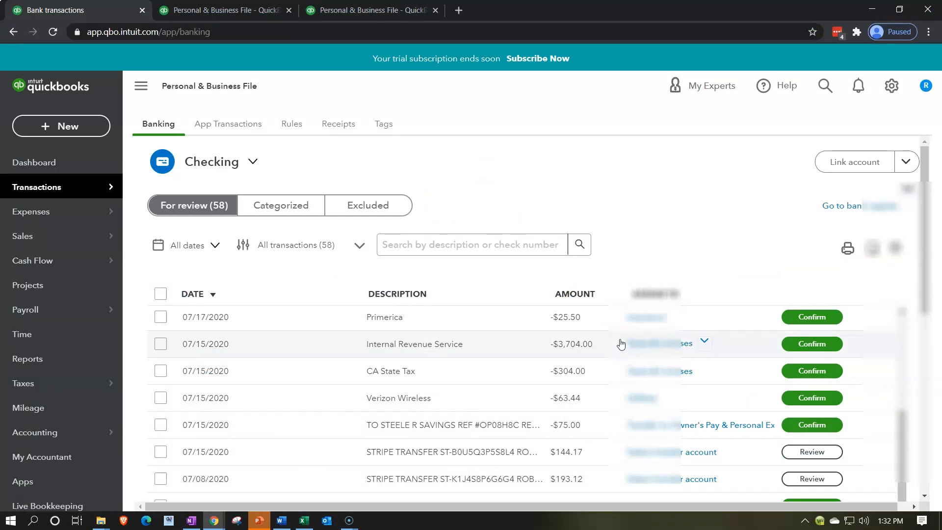
pyautogui.click(369, 380)
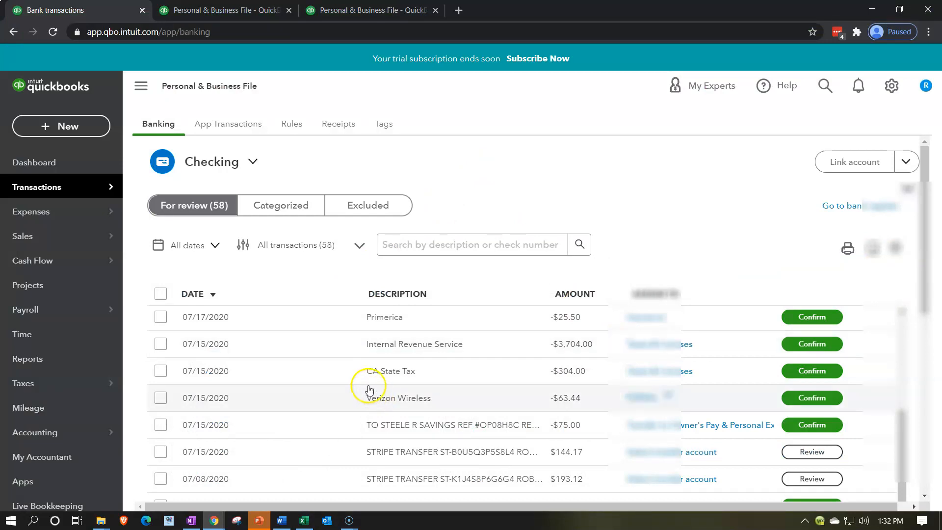
pyautogui.scroll(-2, 369, 378)
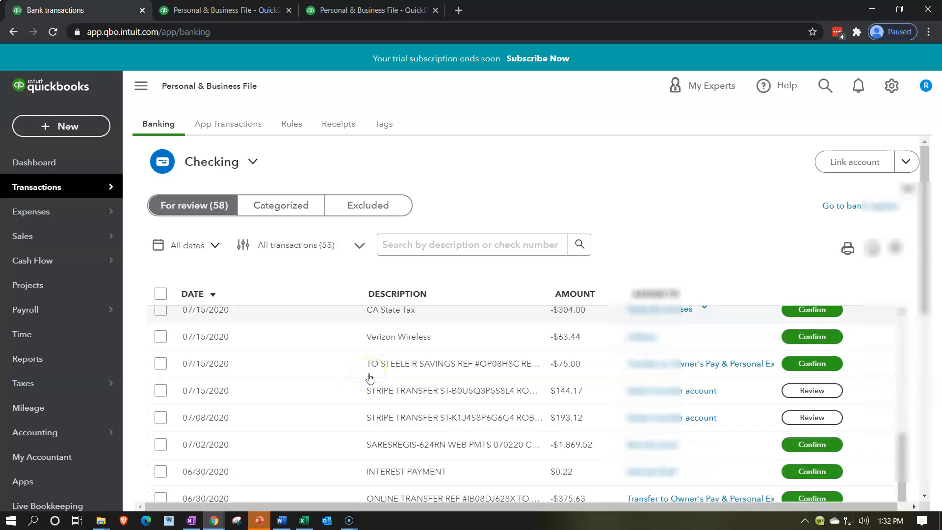
pyautogui.click(401, 394)
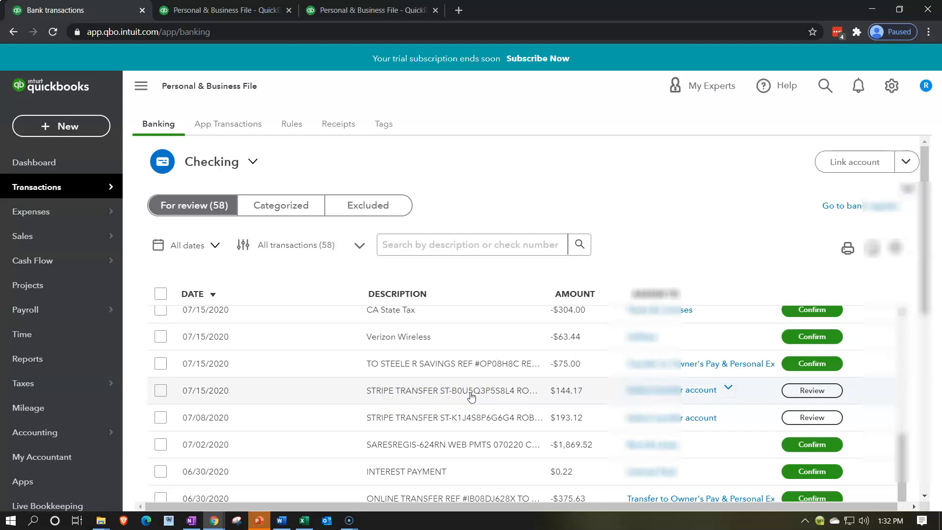
pyautogui.scroll(3, 472, 396)
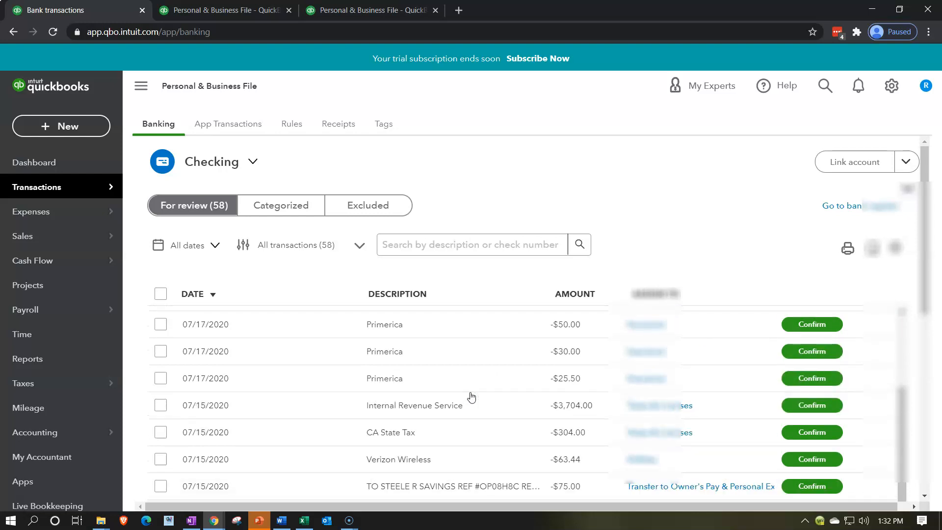
pyautogui.scroll(1, 471, 397)
pyautogui.scroll(1, 471, 396)
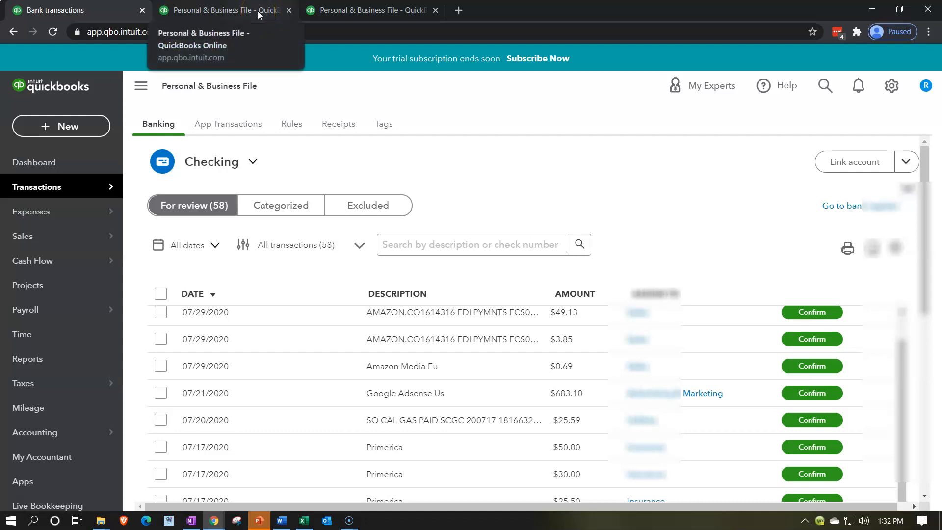
pyautogui.click(555, 175)
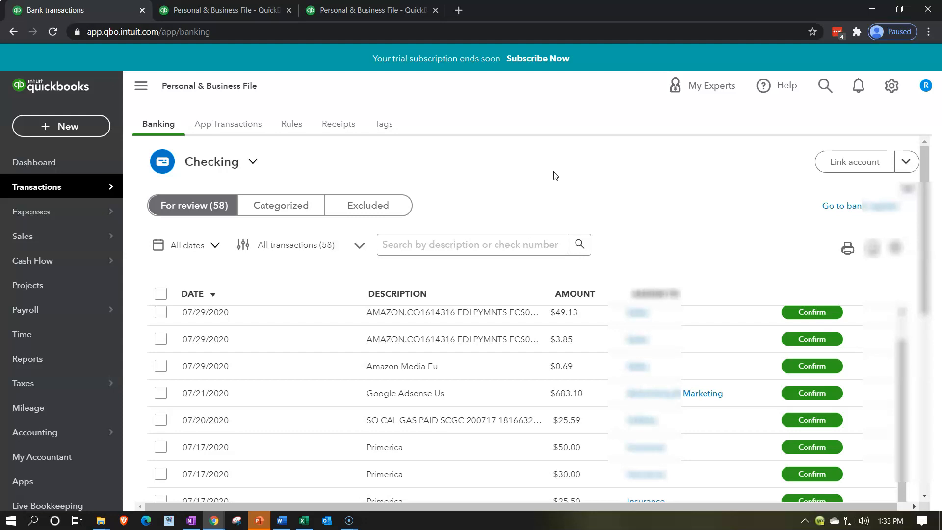
# Return to the Money in Excel workbook and review the expense transactions from row 40 down on the Transactions sheet.
pyautogui.click(304, 520)
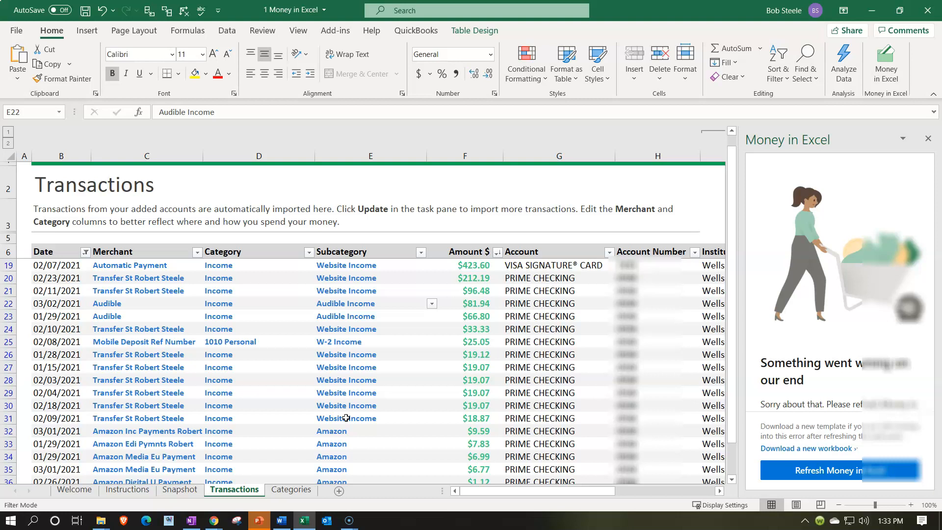
pyautogui.scroll(-5, 320, 400)
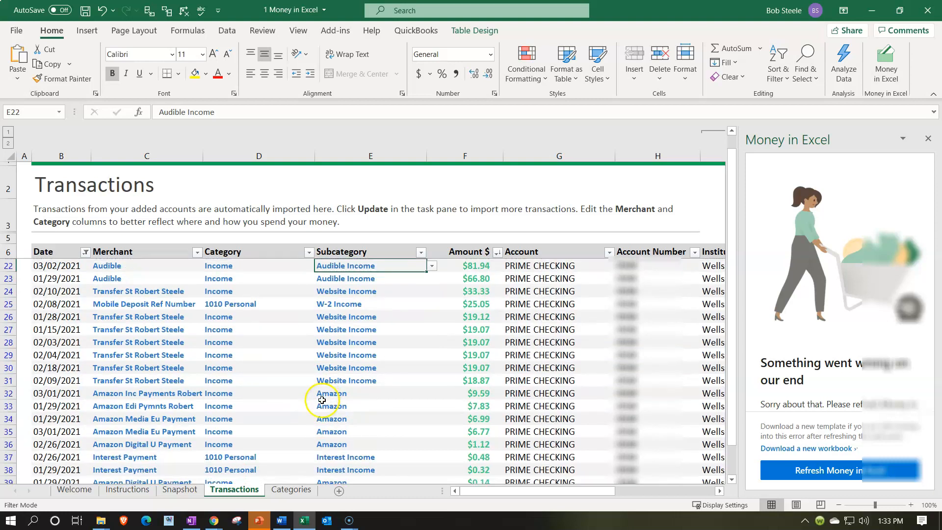
pyautogui.scroll(-1, 322, 400)
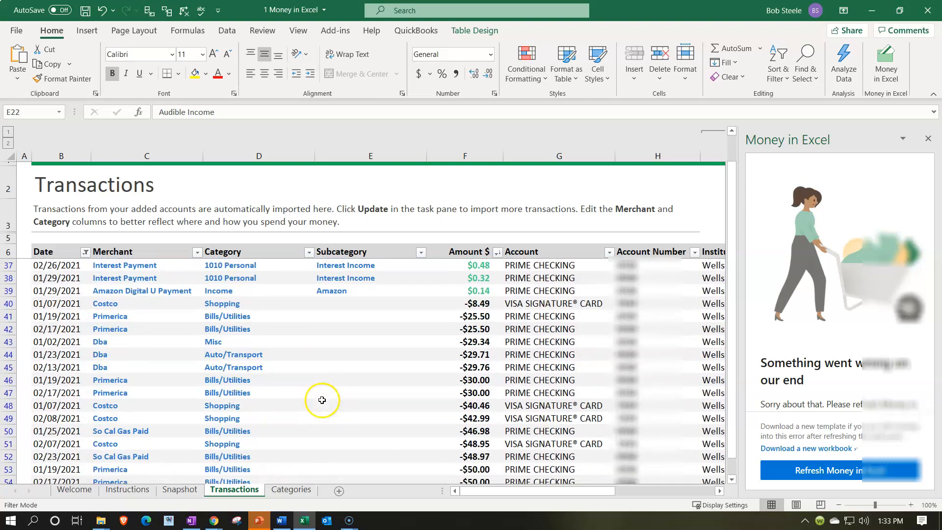
pyautogui.scroll(-1, 322, 400)
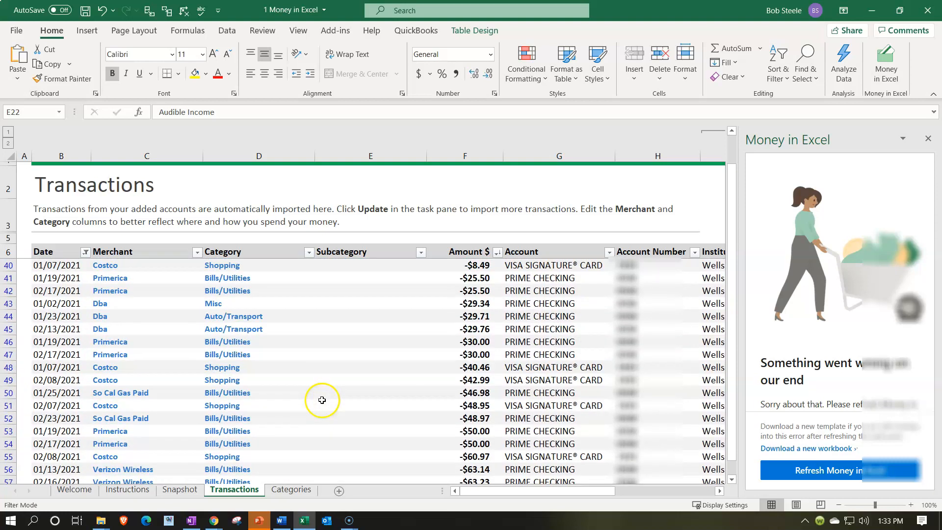